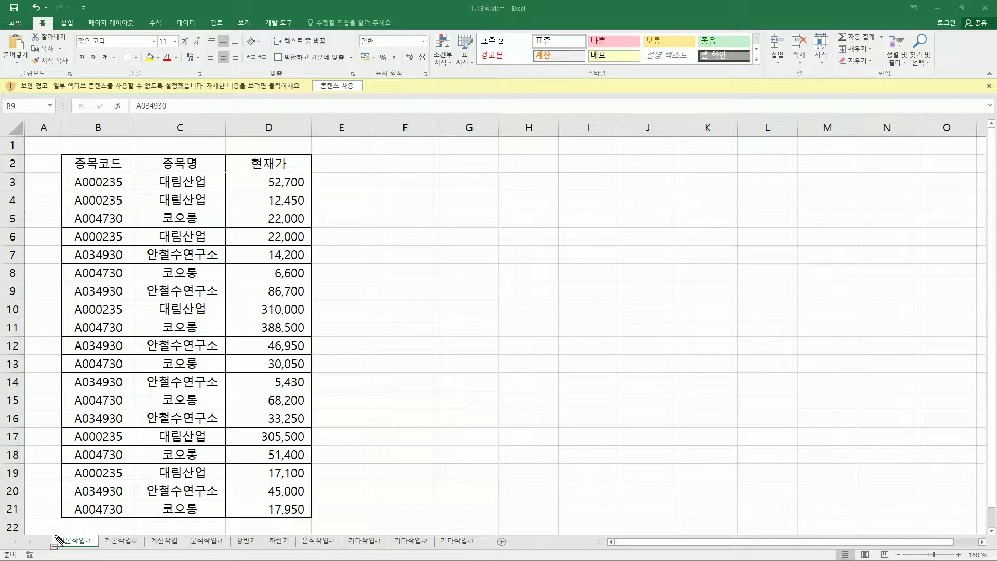
# - Enable the workbook's blocked content and select the first price in the 현재가 column
pyautogui.moveTo(49, 530)
pyautogui.mouseDown()
pyautogui.moveTo(93, 551)
pyautogui.moveTo(493, 552)
pyautogui.moveTo(475, 552)
pyautogui.moveTo(484, 555)
pyautogui.mouseUp()
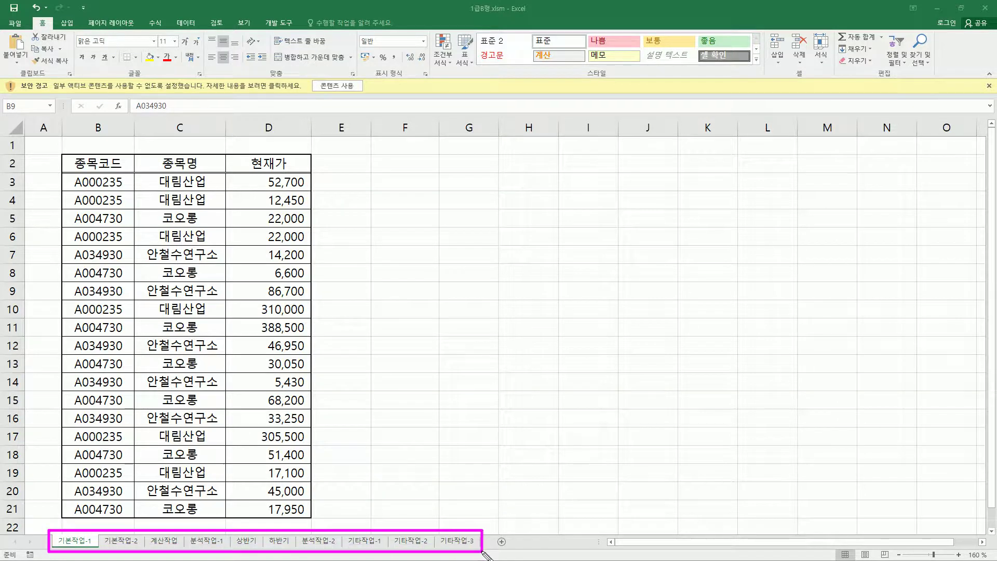
pyautogui.press('Escape')
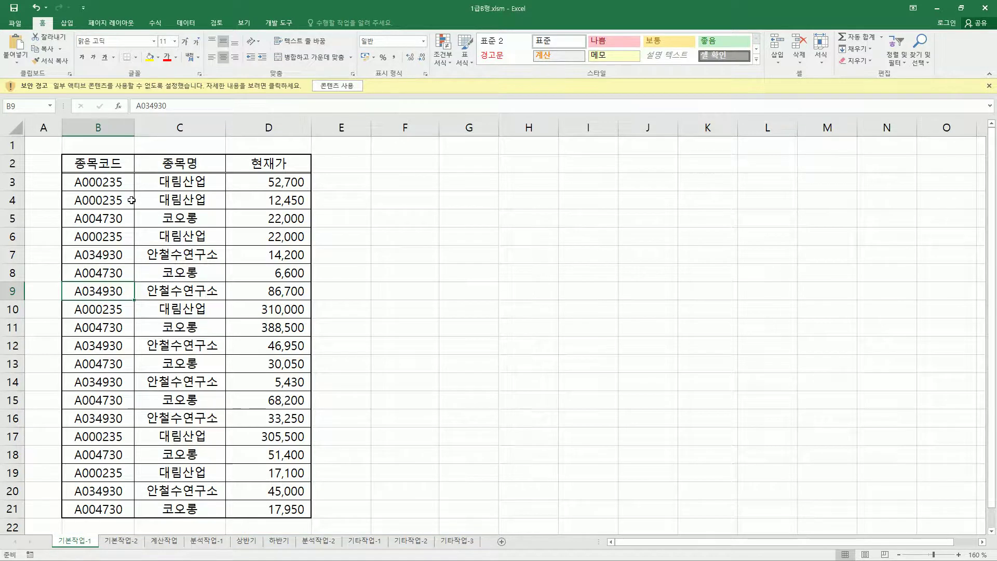
pyautogui.moveTo(13, 75); pyautogui.dragTo(53, 96)
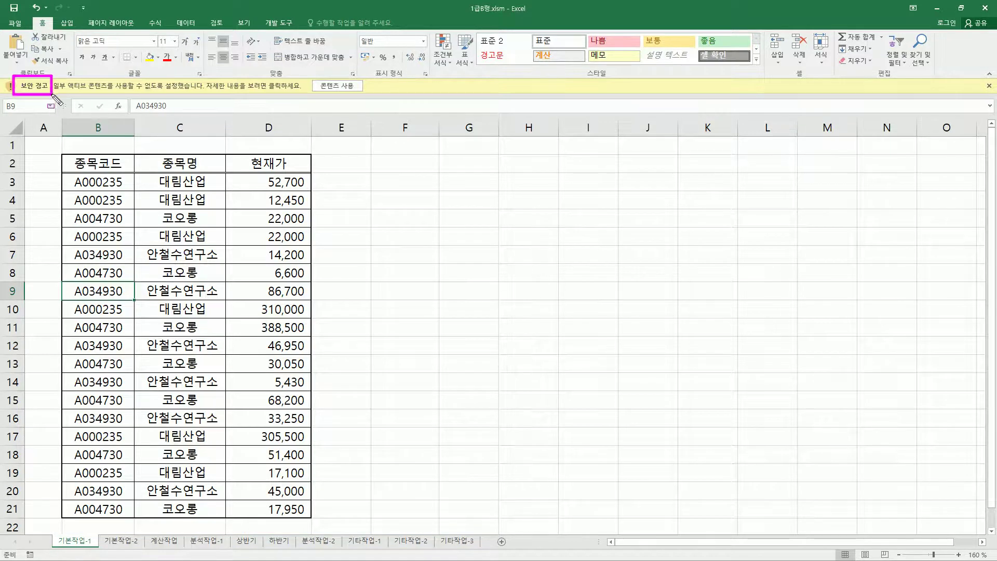
pyautogui.moveTo(308, 78); pyautogui.dragTo(363, 94)
pyautogui.press('Escape')
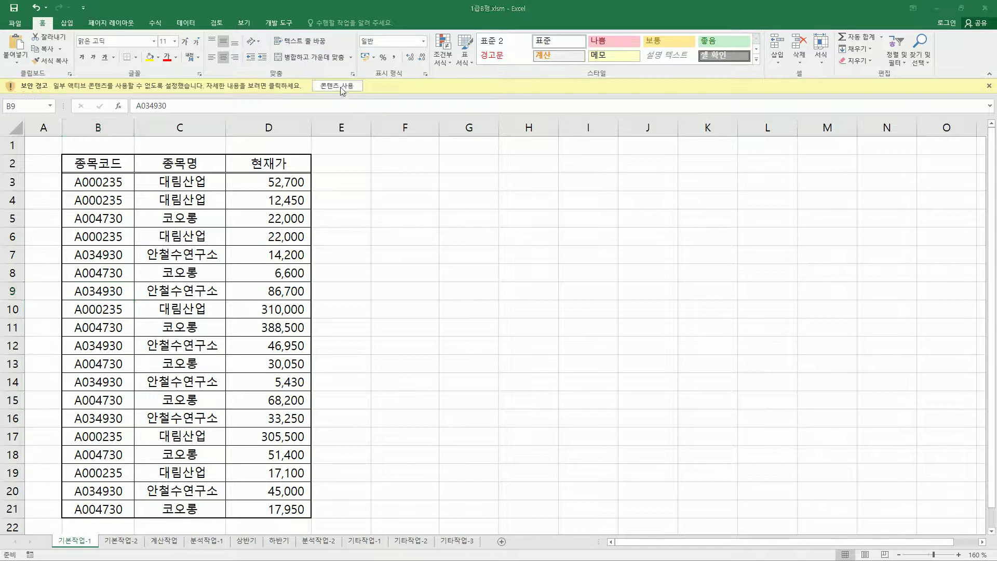
pyautogui.click(334, 86)
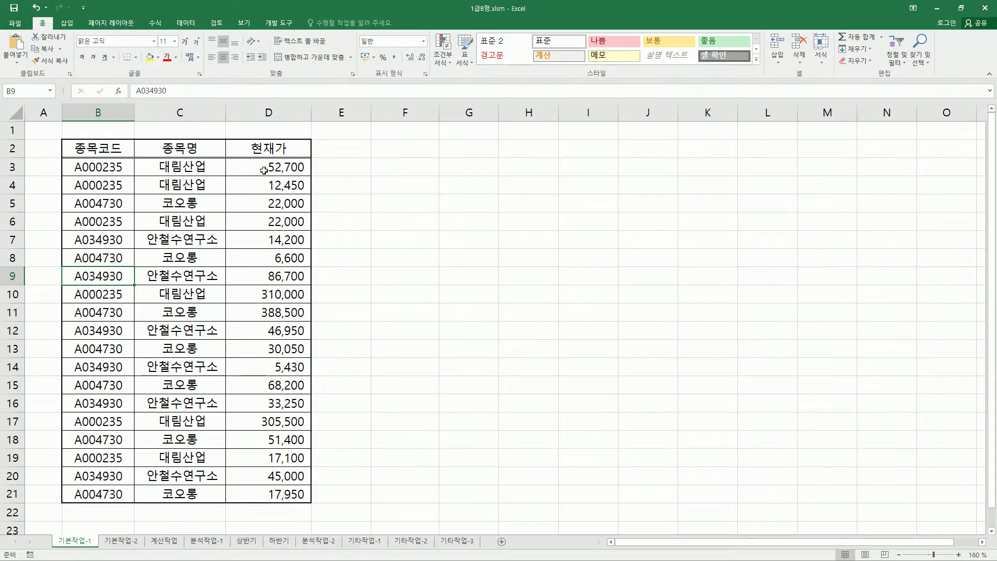
pyautogui.click(267, 171)
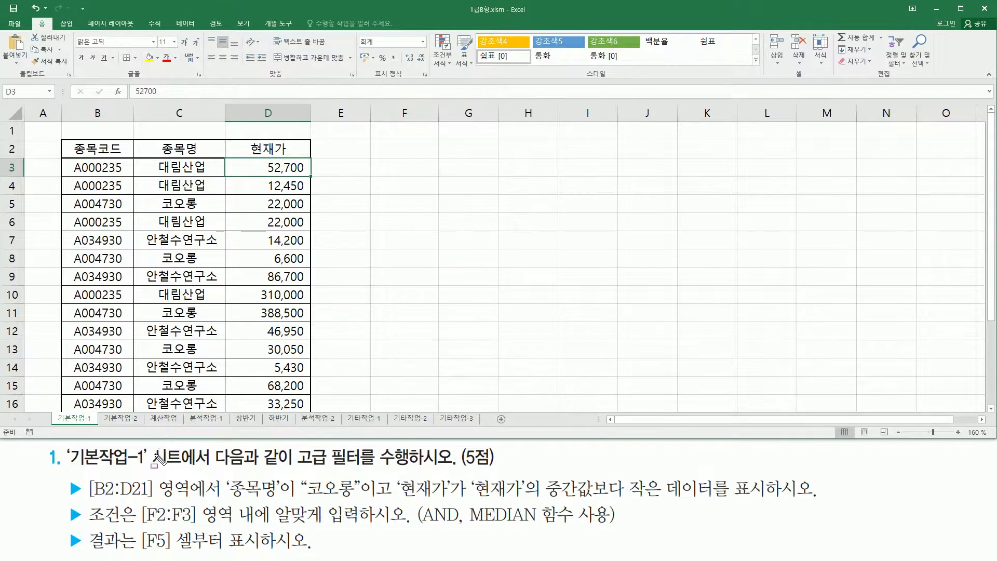
# - Examine the advanced filter task for its target sheet and source range, comparing that range with the table
pyautogui.moveTo(67, 467); pyautogui.dragTo(153, 468)
pyautogui.moveTo(295, 468); pyautogui.dragTo(361, 469)
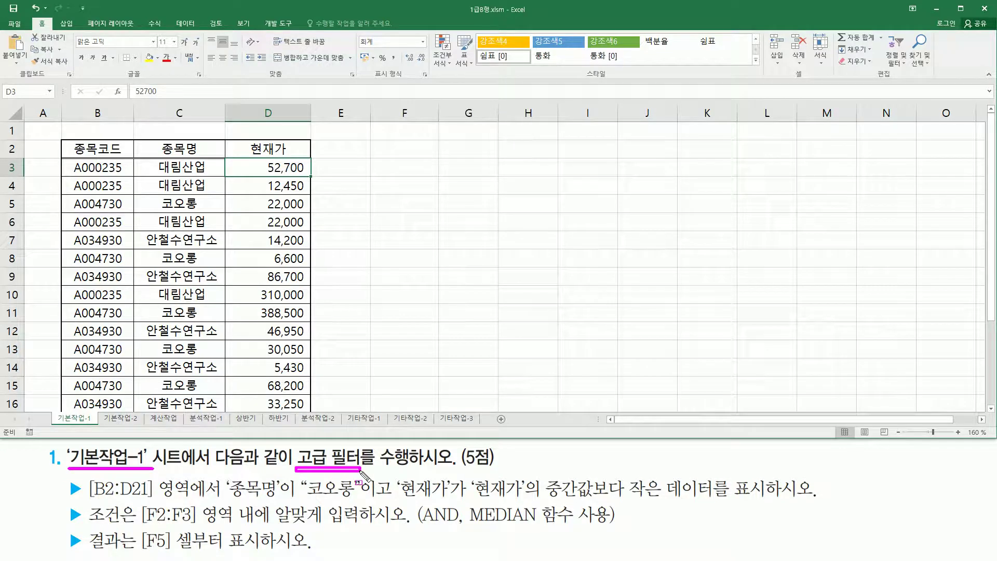
pyautogui.press('Escape')
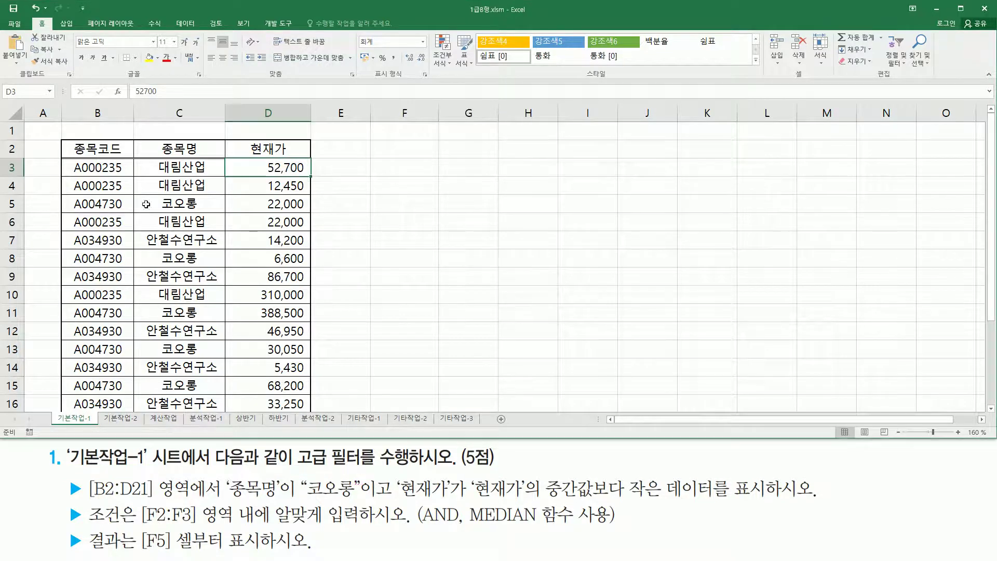
pyautogui.scroll(-3, 227, 213)
pyautogui.scroll(3, 227, 213)
pyautogui.moveTo(90, 502); pyautogui.dragTo(196, 502)
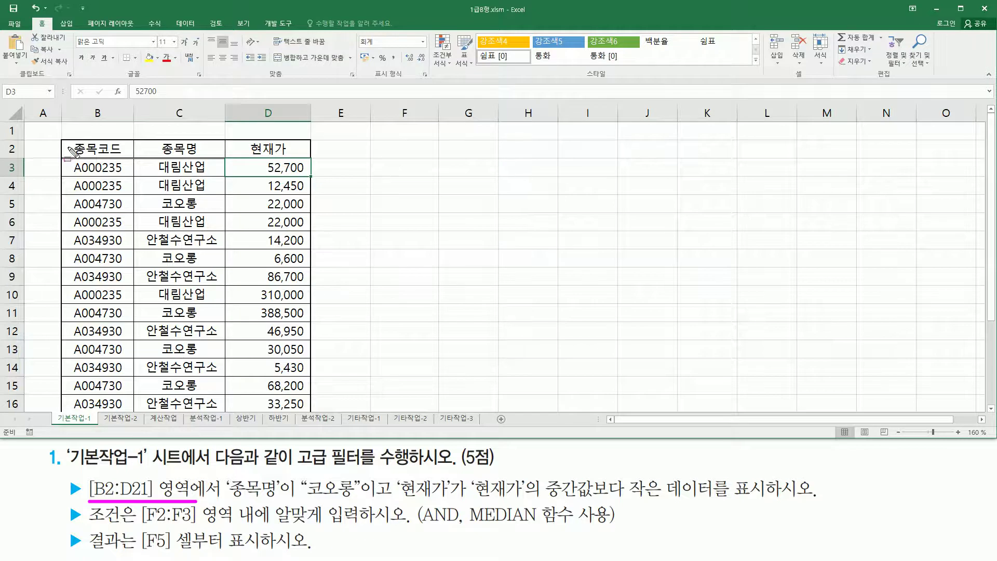
pyautogui.moveTo(70, 139)
pyautogui.mouseDown()
pyautogui.moveTo(250, 179)
pyautogui.moveTo(307, 312)
pyautogui.moveTo(309, 411)
pyautogui.mouseUp()
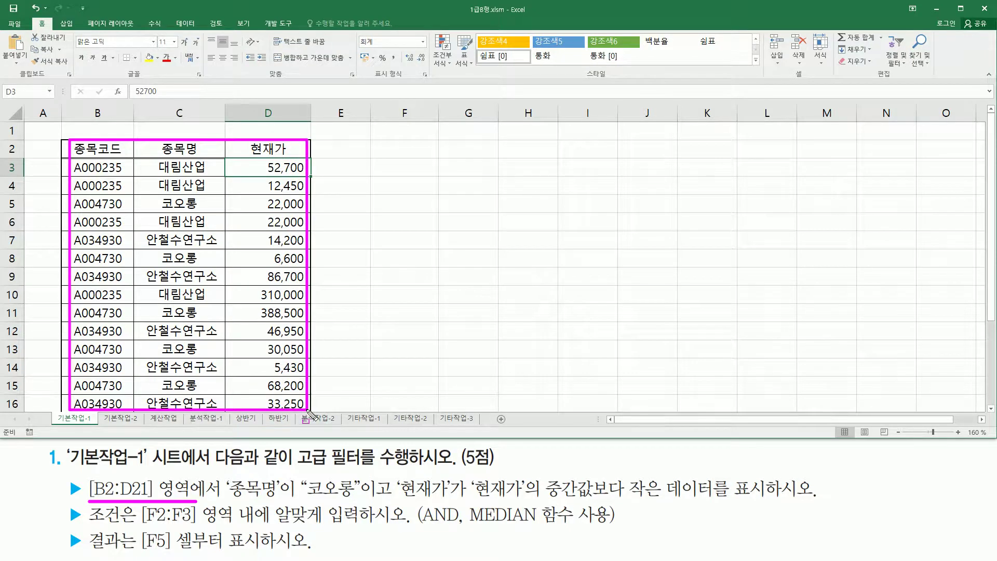
pyautogui.press('e')
# - Examine the filter conditions on 종목명 and 현재가 and the function named for the median comparison
pyautogui.moveTo(222, 473)
pyautogui.mouseDown()
pyautogui.moveTo(246, 495)
pyautogui.moveTo(286, 498)
pyautogui.mouseUp()
pyautogui.moveTo(155, 142); pyautogui.dragTo(205, 156)
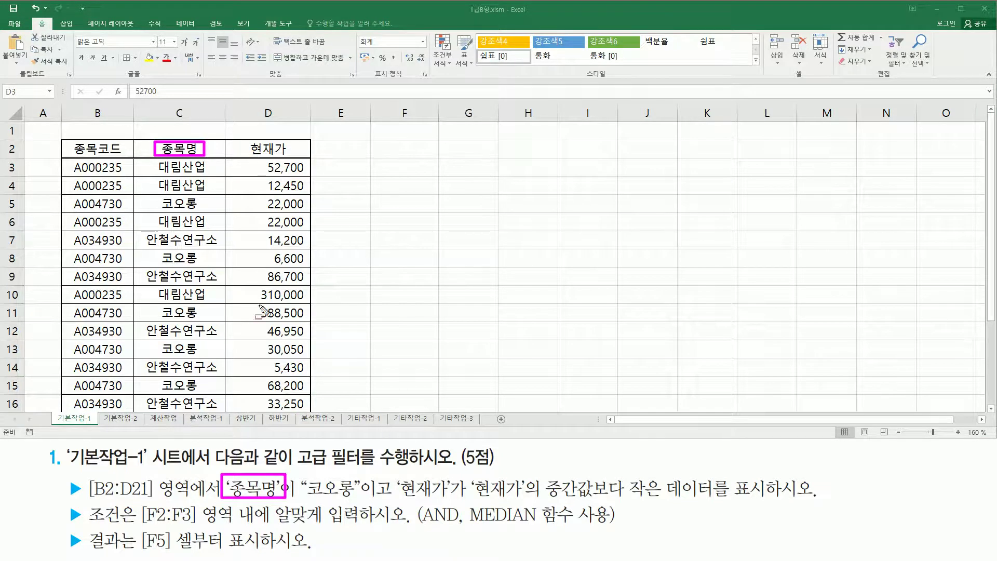
pyautogui.moveTo(305, 497); pyautogui.dragTo(355, 497)
pyautogui.moveTo(396, 474); pyautogui.dragTo(451, 501)
pyautogui.moveTo(244, 138)
pyautogui.mouseDown()
pyautogui.moveTo(243, 154)
pyautogui.moveTo(299, 163)
pyautogui.mouseUp()
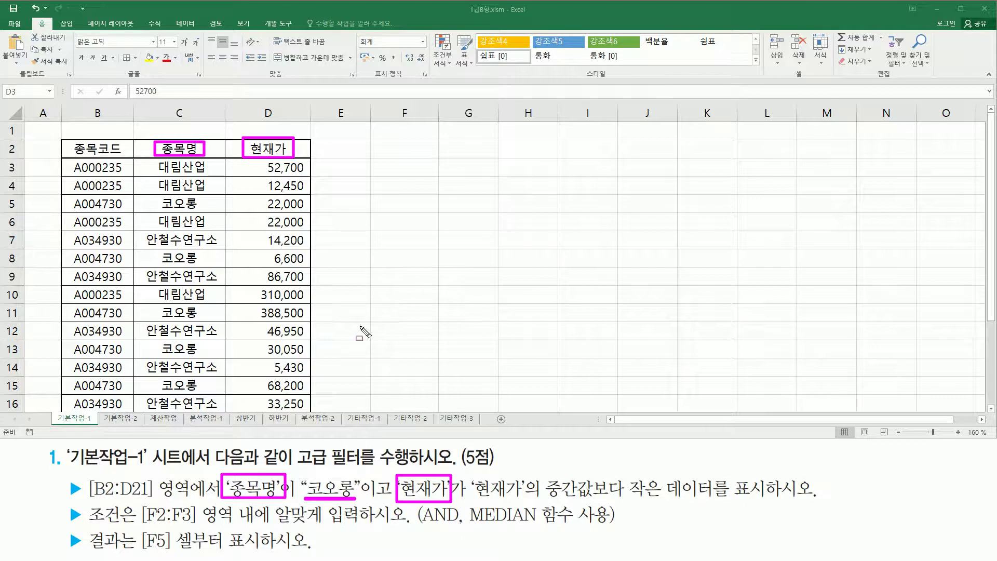
pyautogui.moveTo(472, 499)
pyautogui.mouseDown()
pyautogui.moveTo(632, 502)
pyautogui.moveTo(664, 473)
pyautogui.moveTo(632, 473)
pyautogui.mouseUp()
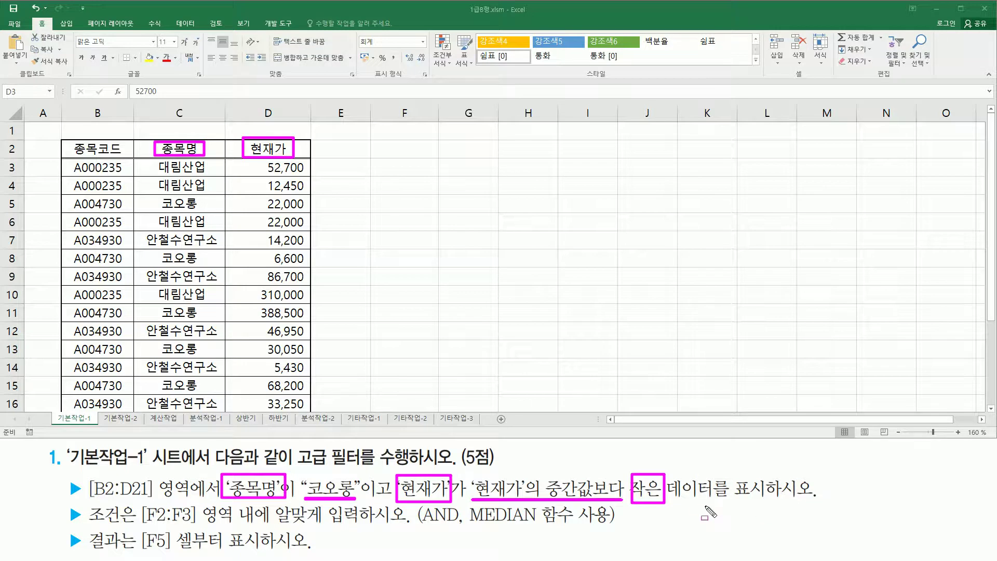
pyautogui.click(547, 475)
pyautogui.moveTo(546, 474); pyautogui.dragTo(595, 500)
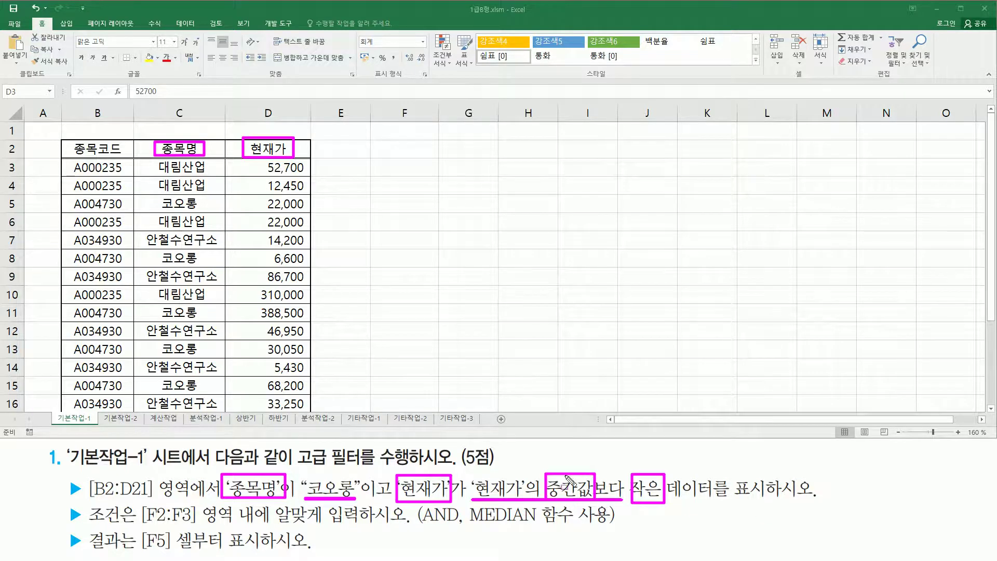
pyautogui.moveTo(467, 526); pyautogui.dragTo(579, 526)
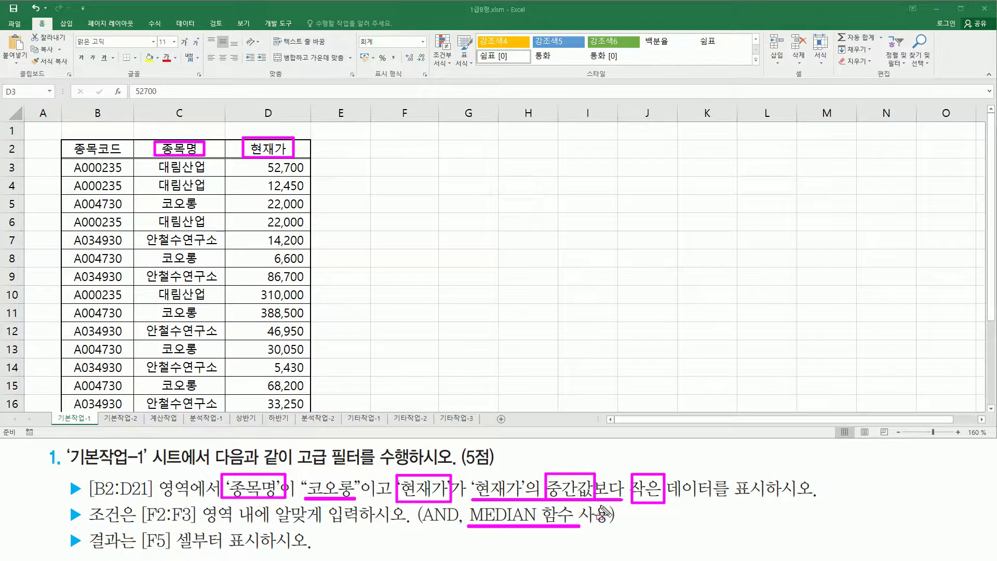
pyautogui.press('Escape')
# - Examine how the two conditions combine and which cells the task assigns to the criteria and the results
pyautogui.moveTo(227, 472); pyautogui.dragTo(282, 502)
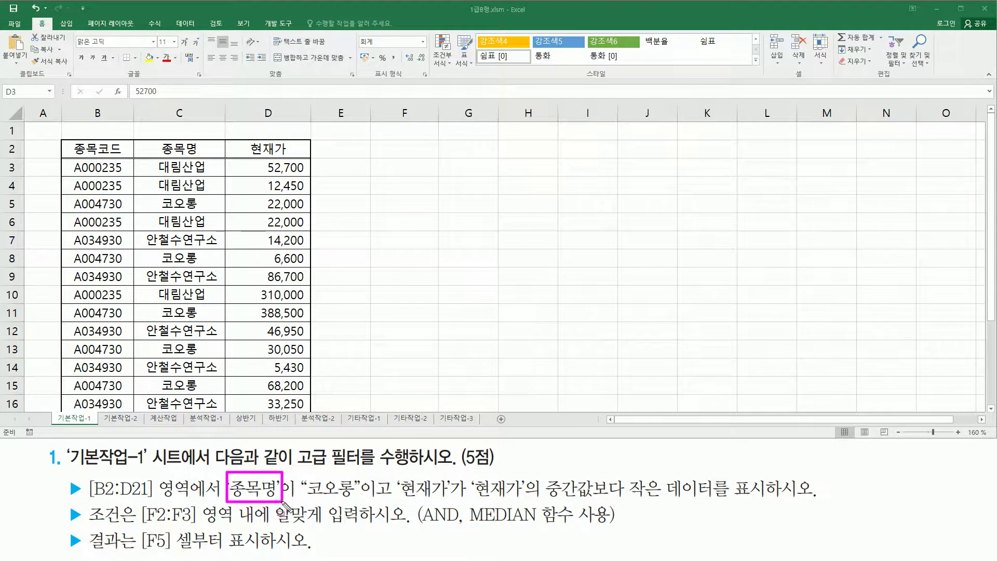
pyautogui.moveTo(401, 474)
pyautogui.mouseDown()
pyautogui.moveTo(437, 502)
pyautogui.moveTo(455, 501)
pyautogui.mouseUp()
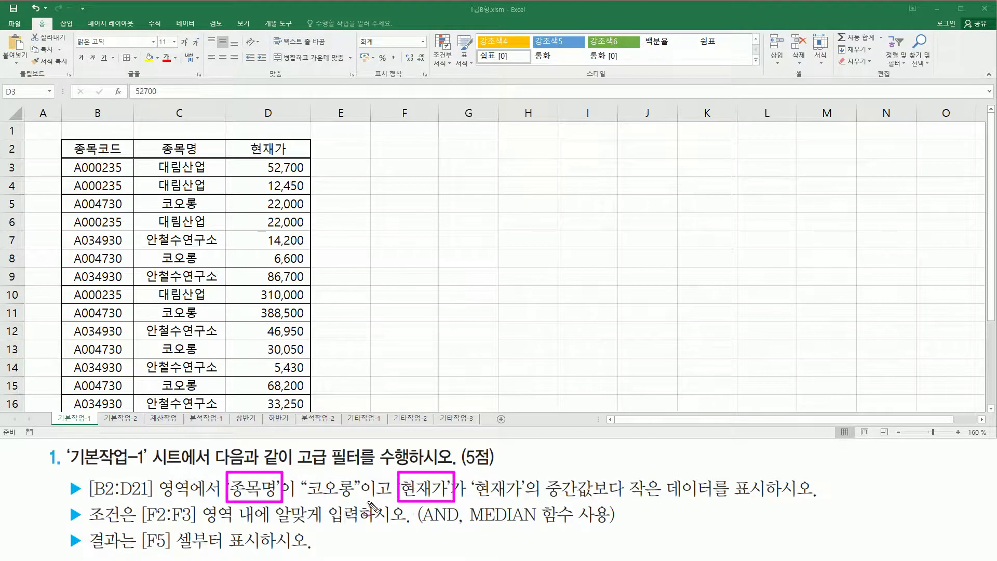
pyautogui.moveTo(361, 501); pyautogui.dragTo(391, 500)
pyautogui.moveTo(419, 527); pyautogui.dragTo(460, 529)
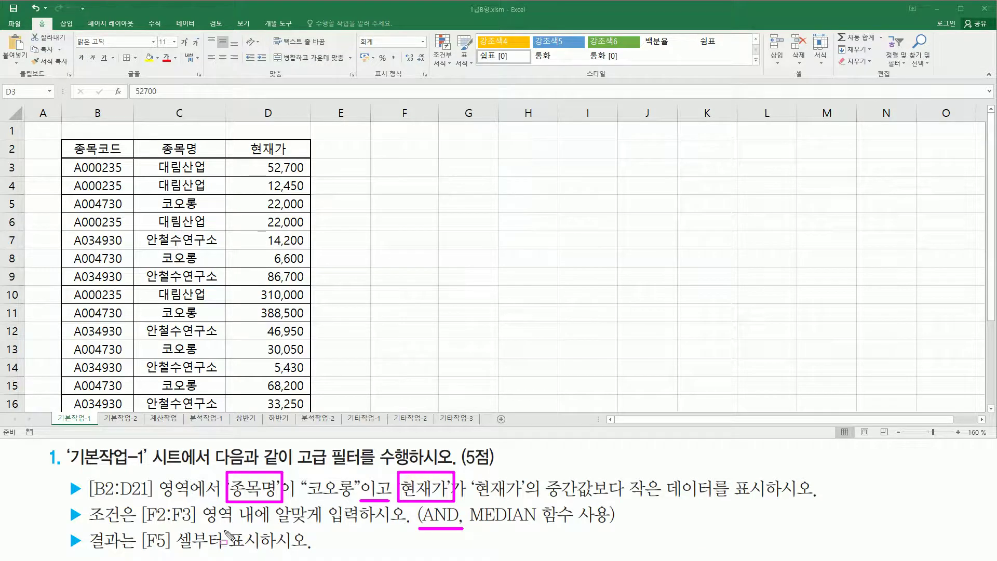
pyautogui.moveTo(138, 500)
pyautogui.mouseDown()
pyautogui.moveTo(202, 526)
pyautogui.moveTo(358, 524)
pyautogui.mouseUp()
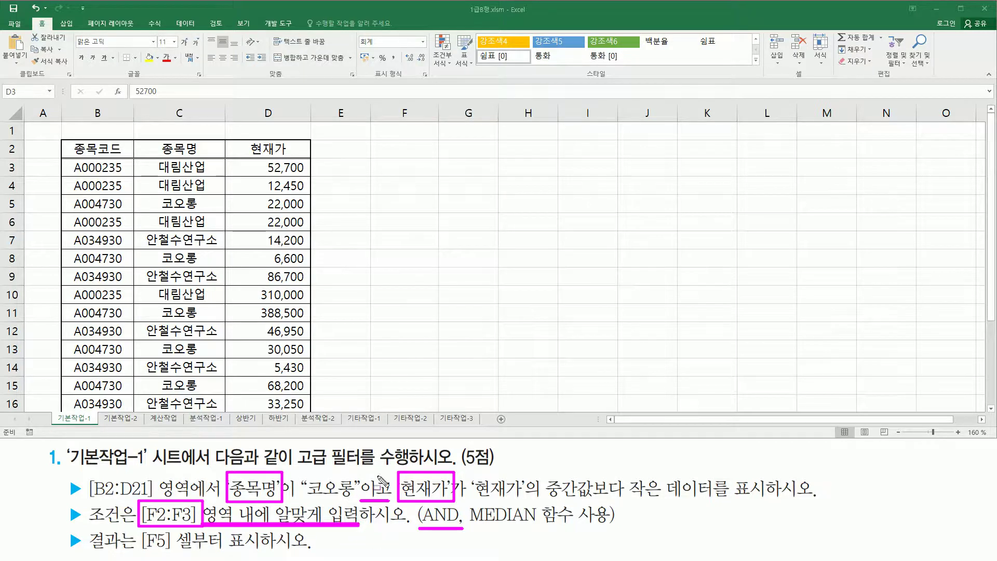
pyautogui.moveTo(369, 140); pyautogui.dragTo(438, 176)
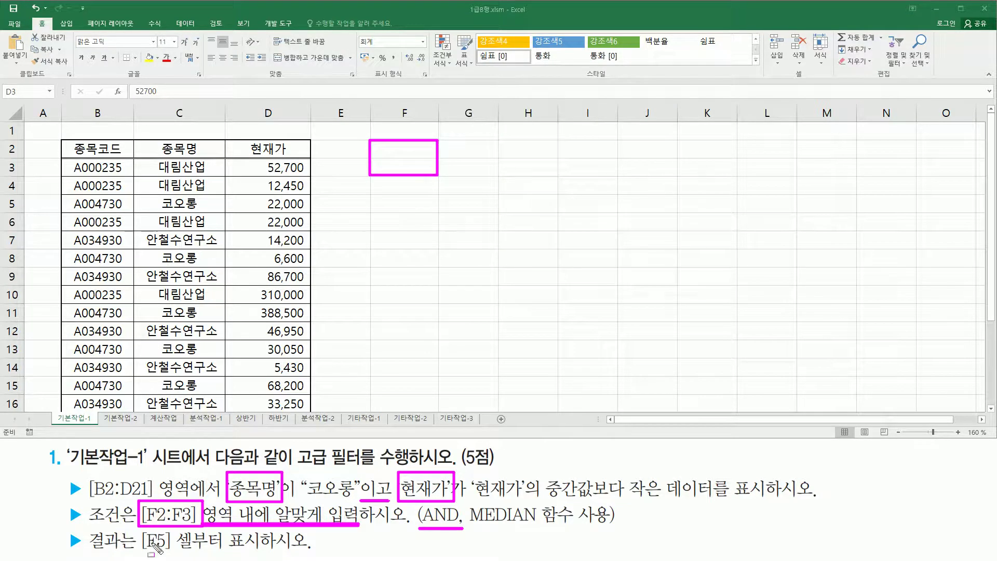
pyautogui.moveTo(138, 552); pyautogui.dragTo(166, 551)
pyautogui.moveTo(373, 198); pyautogui.dragTo(435, 213)
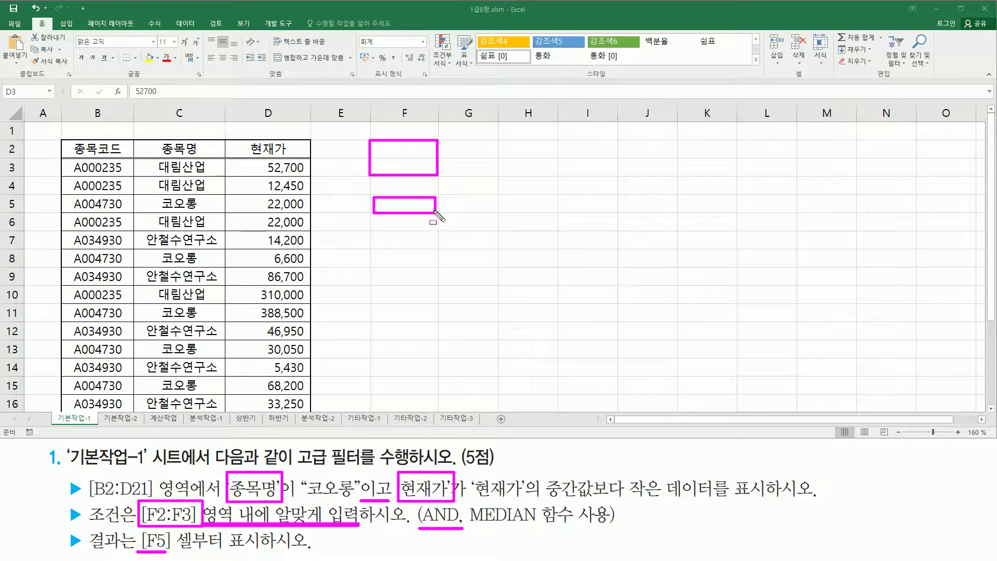
pyautogui.press('Escape')
# - Enter the criteria heading 조건 in cell F2
pyautogui.click(396, 155)
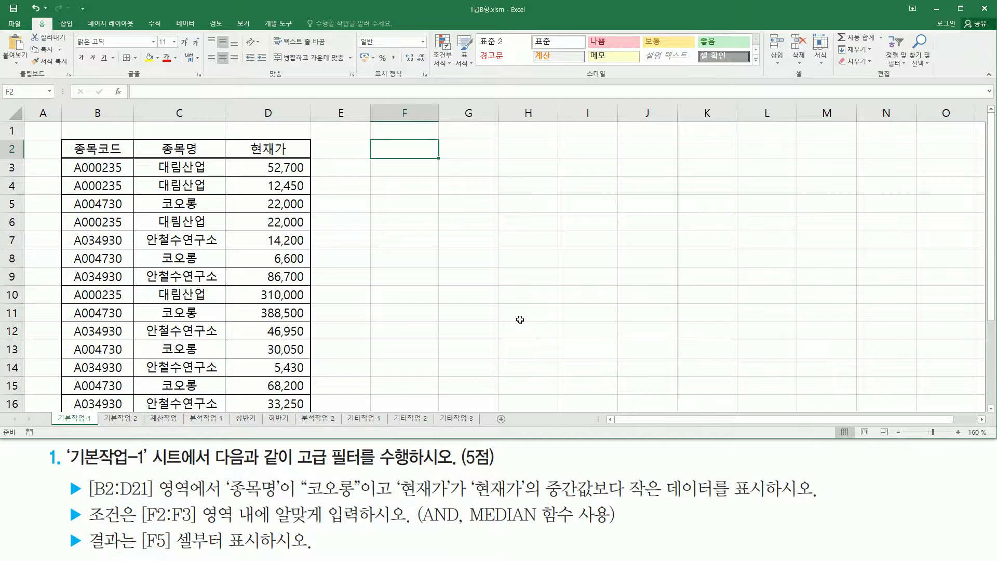
pyautogui.write('wh')
pyautogui.press('BackSpace')
pyautogui.press('BackSpace')
pyautogui.write('조건')
pyautogui.press('Return')
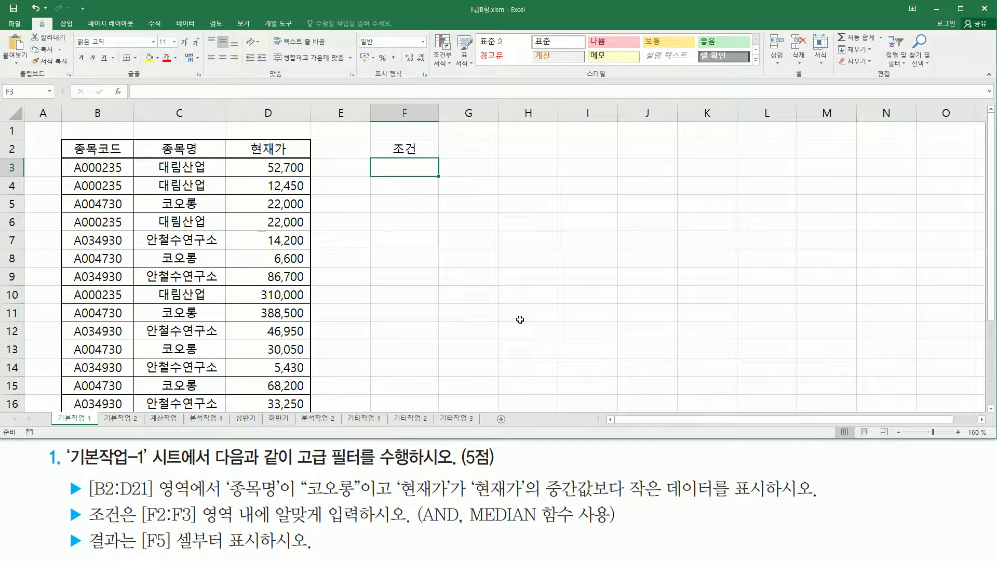
# - Enter the formula =MEDIAN(D3:D21) in cell F3 to calculate the median of the 현재가 column
pyautogui.write('=me')
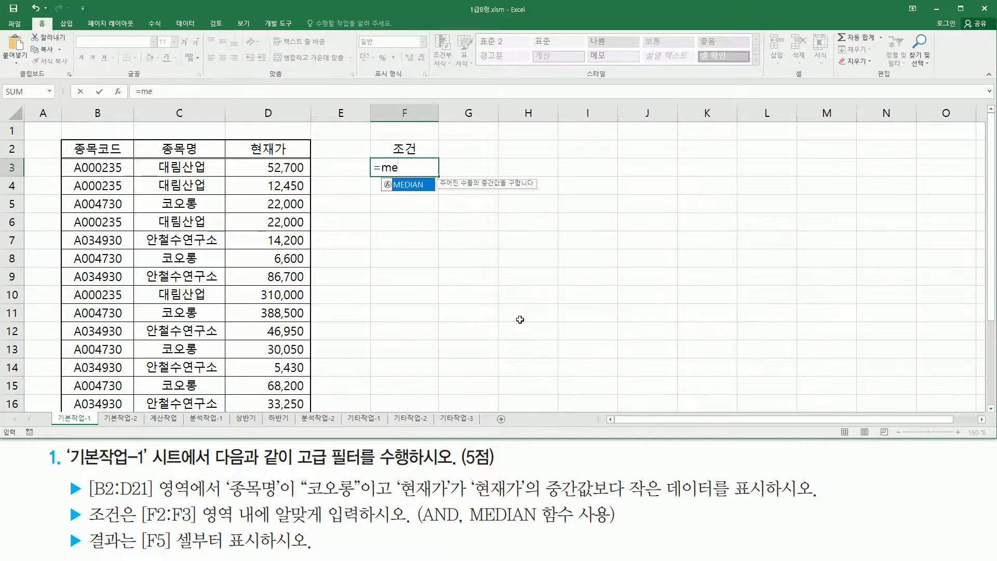
pyautogui.press('Tab')
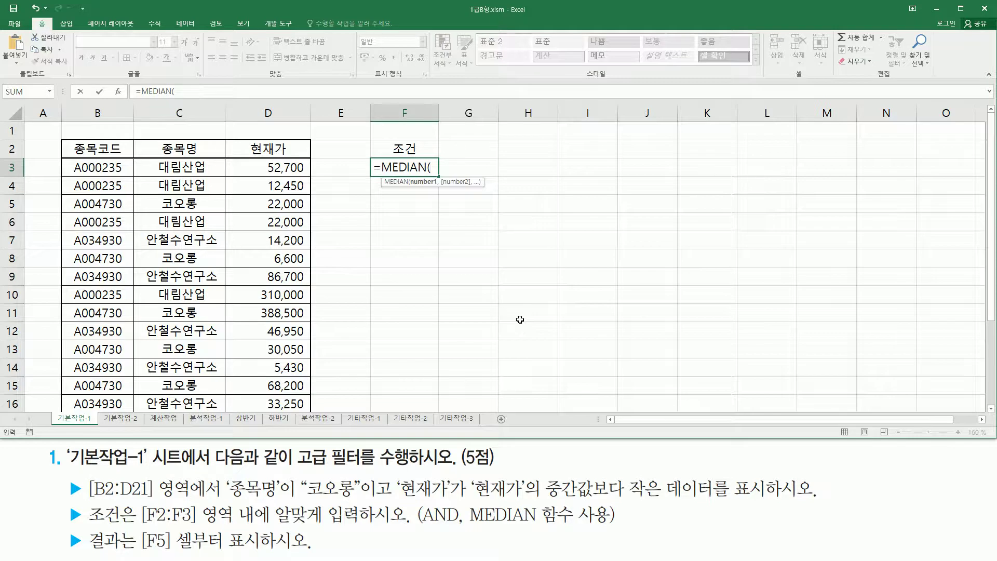
pyautogui.click(280, 168)
pyautogui.moveTo(281, 192); pyautogui.dragTo(284, 334)
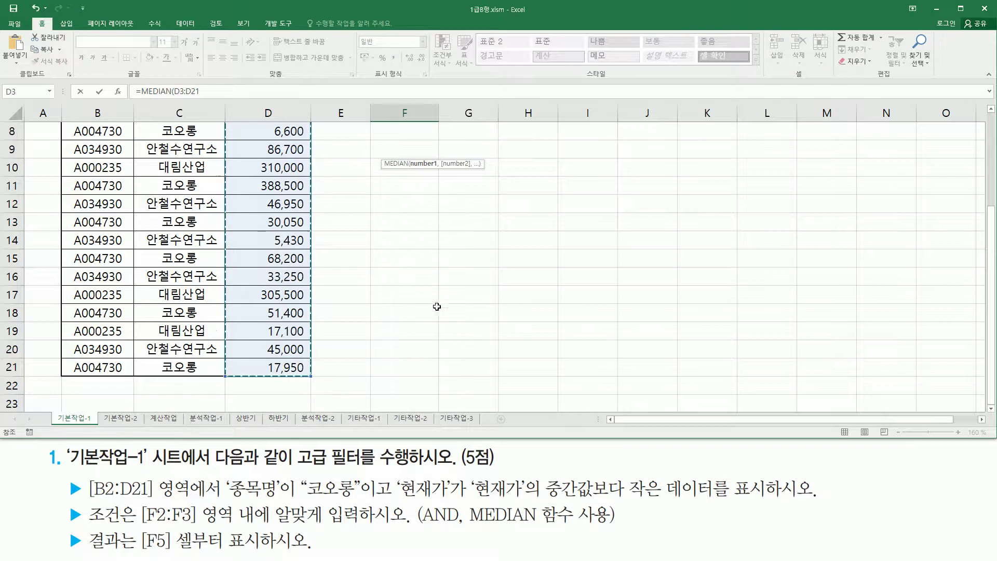
pyautogui.scroll(3, 492, 279)
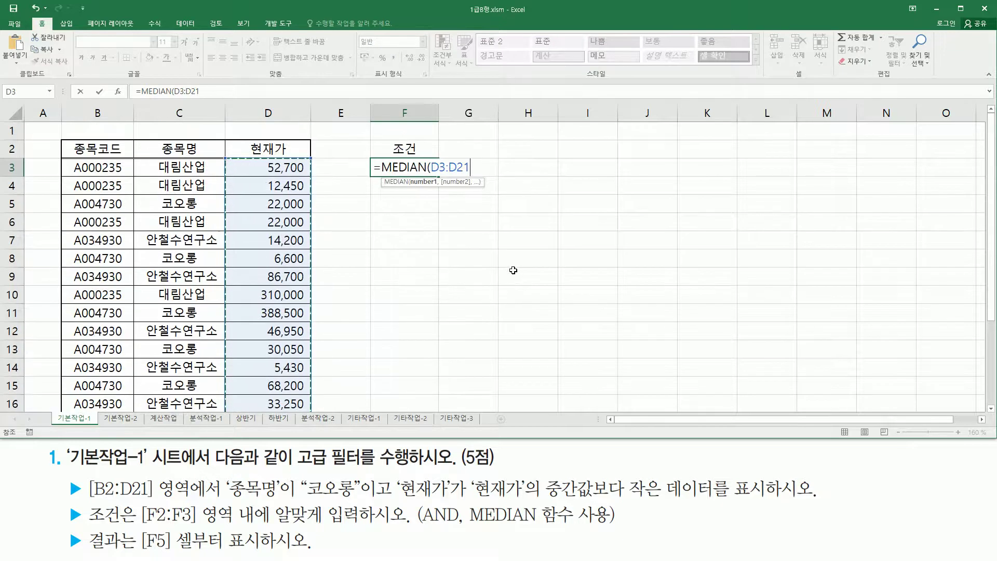
pyautogui.write(')')
pyautogui.press('Return')
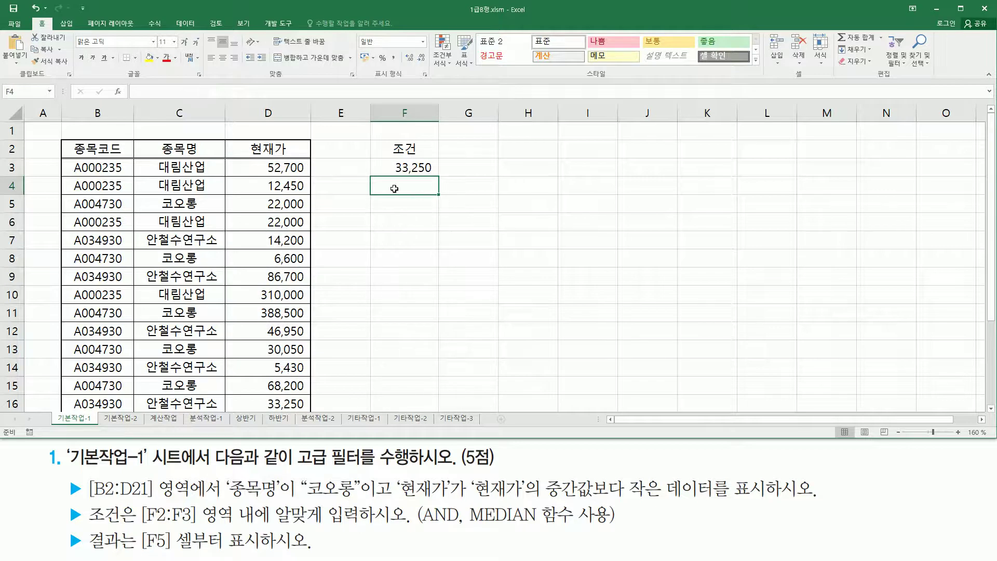
# - Make the range in F3's MEDIAN formula absolute as $D$3:$D$21
pyautogui.click(410, 166)
pyautogui.doubleClick(409, 167)
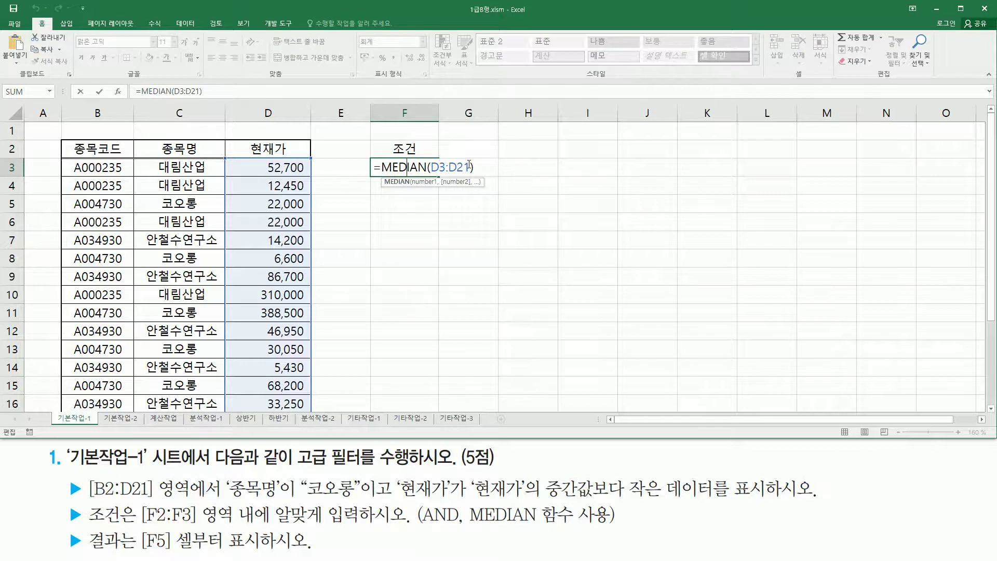
pyautogui.hotkey('ctrl', 'shift', 'd')
pyautogui.moveTo(307, 168); pyautogui.dragTo(326, 220)
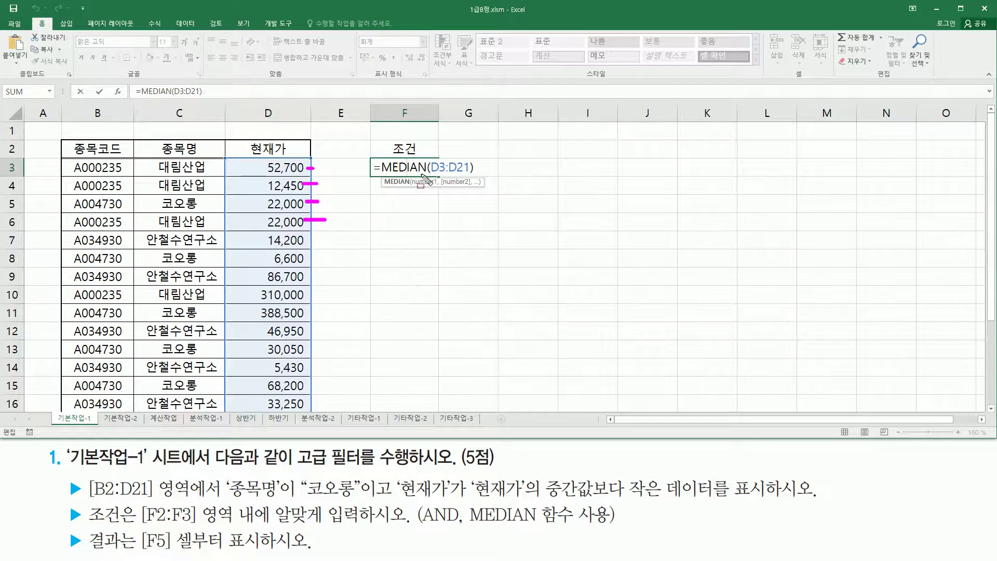
pyautogui.moveTo(430, 175); pyautogui.dragTo(470, 175)
pyautogui.press('Escape')
pyautogui.moveTo(457, 167); pyautogui.dragTo(437, 167)
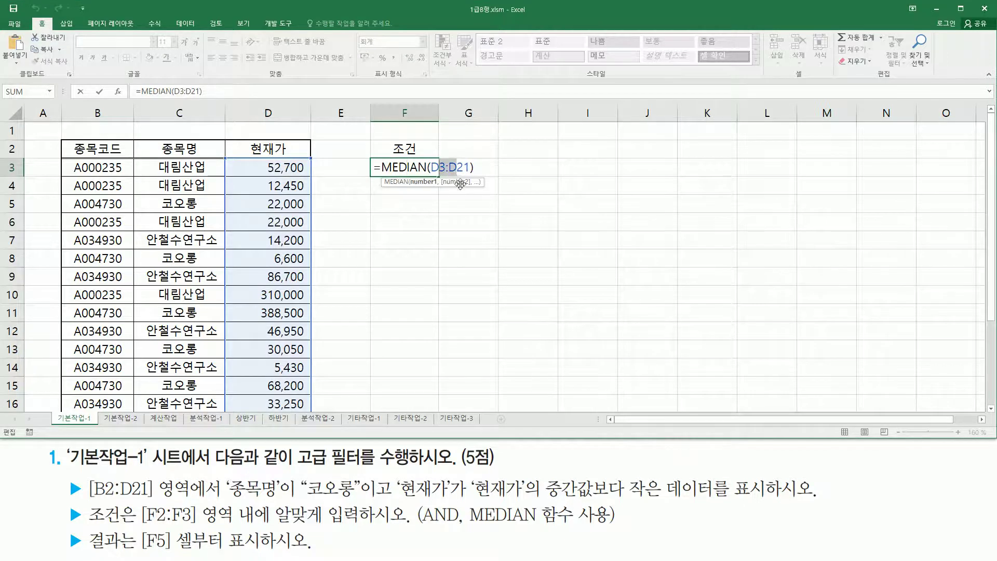
pyautogui.press('F4')
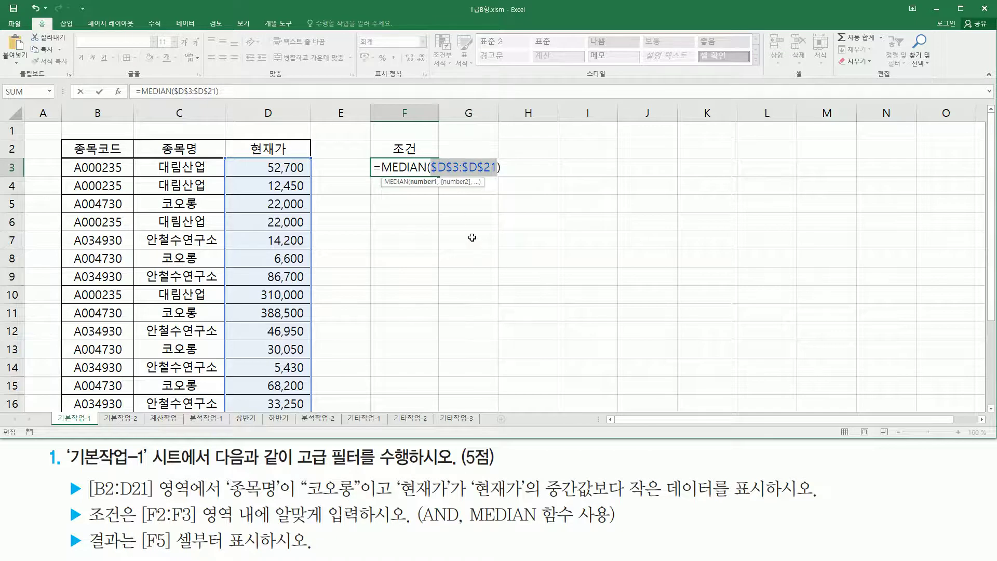
# - Cut the MEDIAN expression out of F3's formula and start an AND formula there with the first condition C3="코오롱"
pyautogui.moveTo(383, 167); pyautogui.dragTo(581, 165)
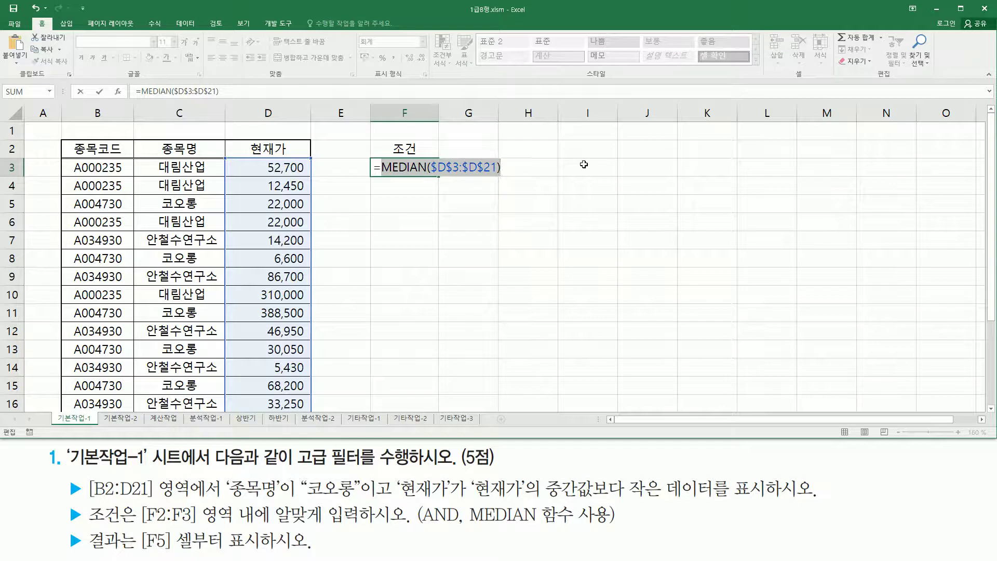
pyautogui.hotkey('ctrl', 'x')
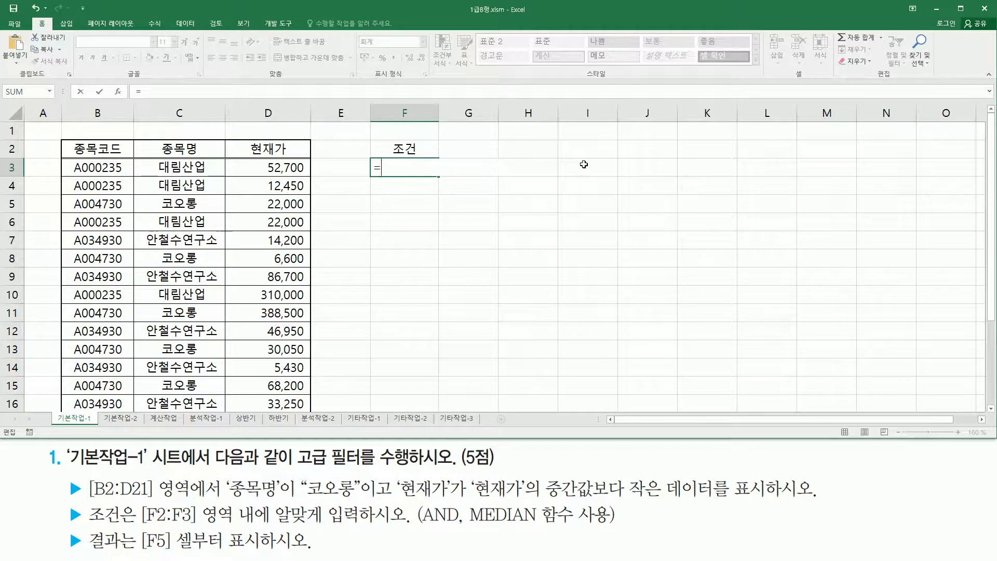
pyautogui.write('and(')
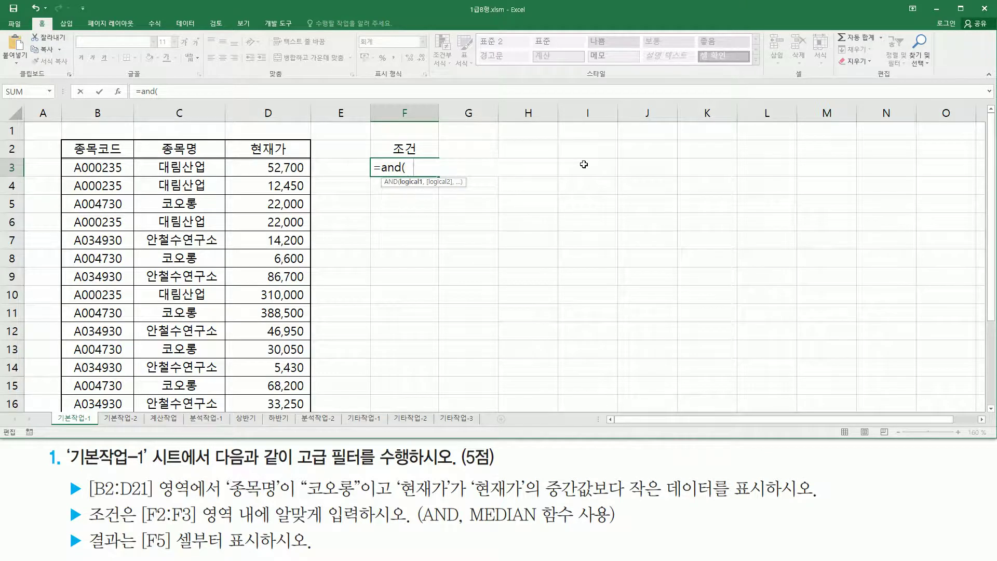
pyautogui.click(200, 169)
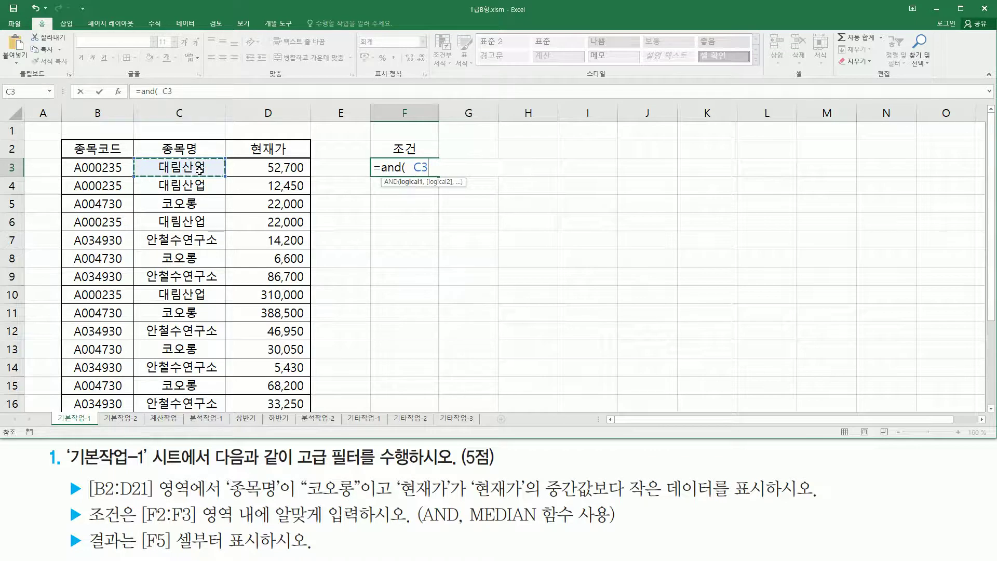
pyautogui.write('=')
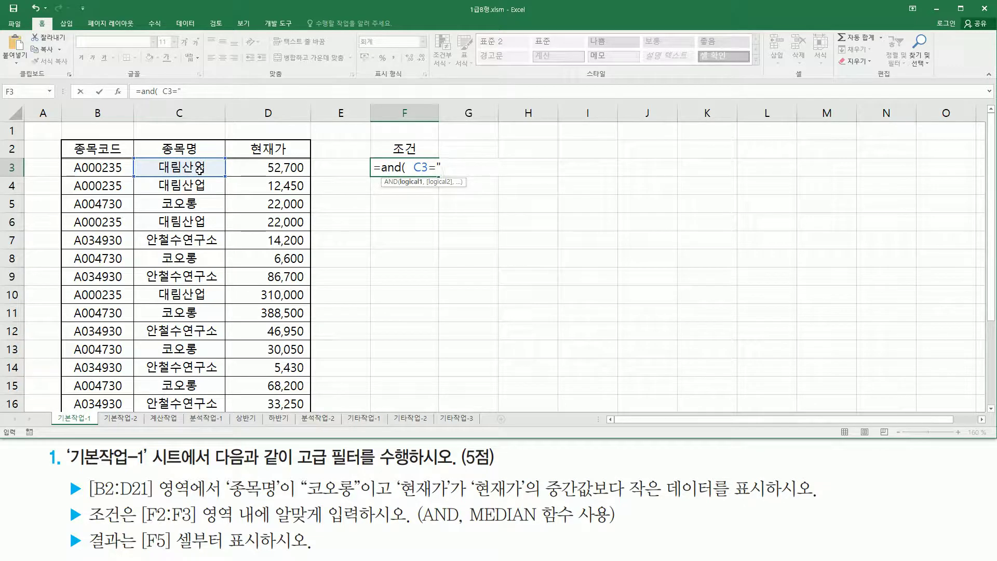
pyautogui.write('코오롱" ,')
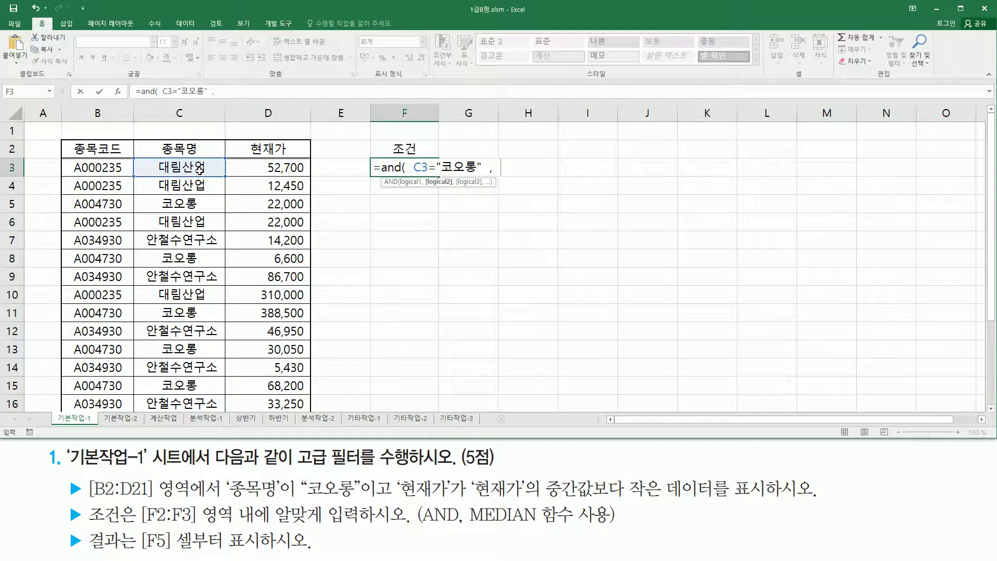
# - Add D3<MEDIAN($D$3:$D$21) as the second condition of the AND formula in F3 and complete the formula
pyautogui.click(290, 165)
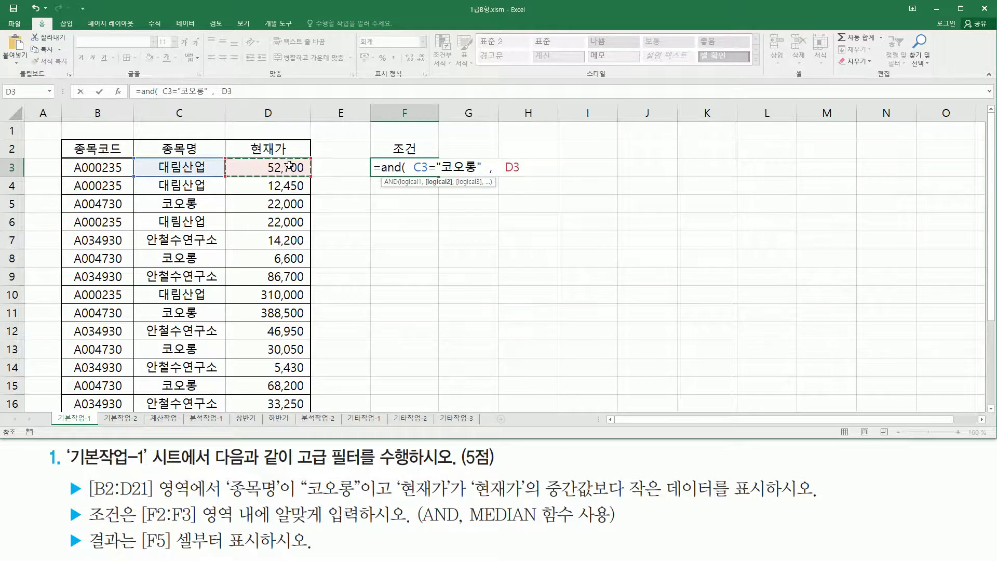
pyautogui.write('<MEDIAN($D$3:$D$21)')
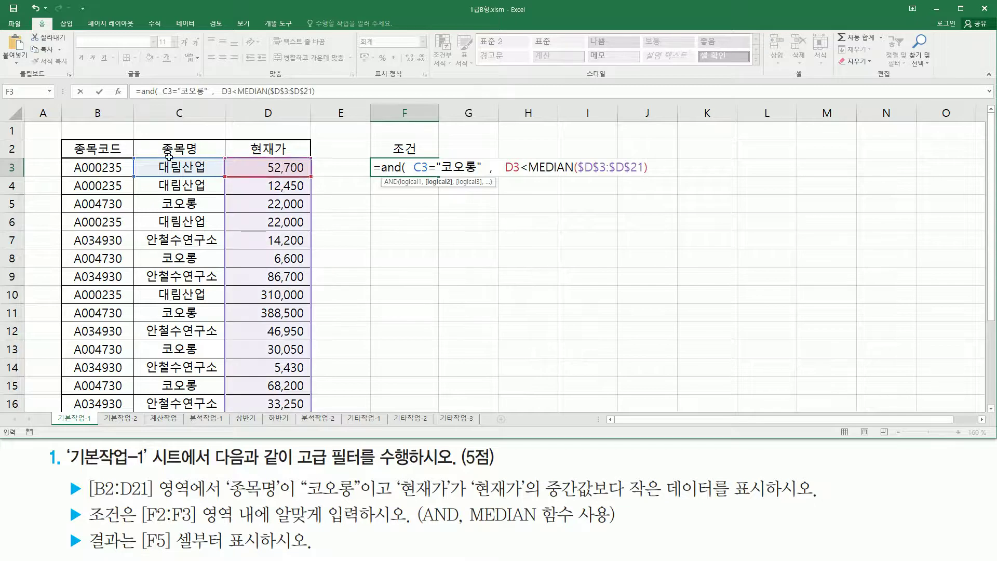
pyautogui.moveTo(520, 175); pyautogui.dragTo(641, 175)
pyautogui.click(658, 166)
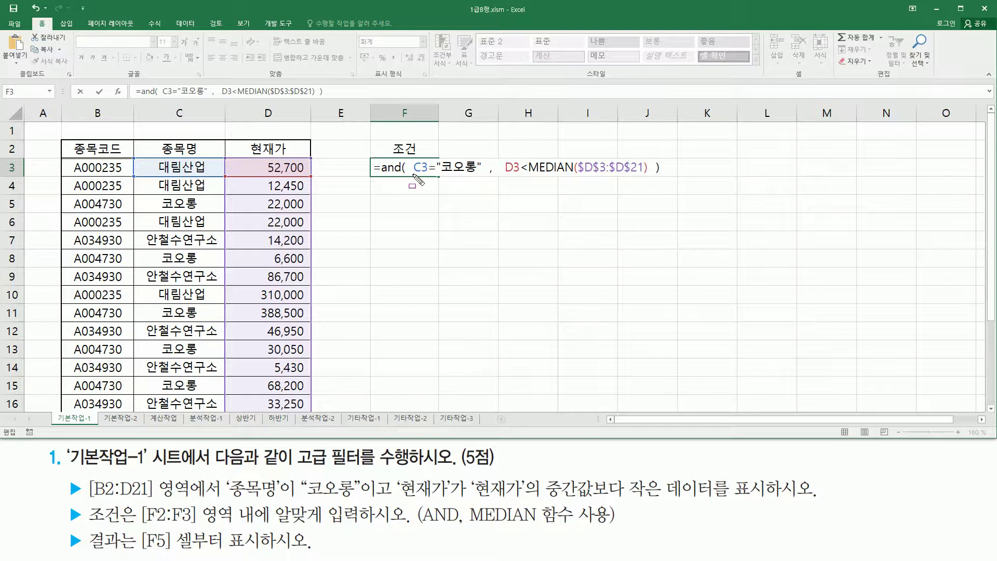
pyautogui.moveTo(414, 175); pyautogui.dragTo(651, 175)
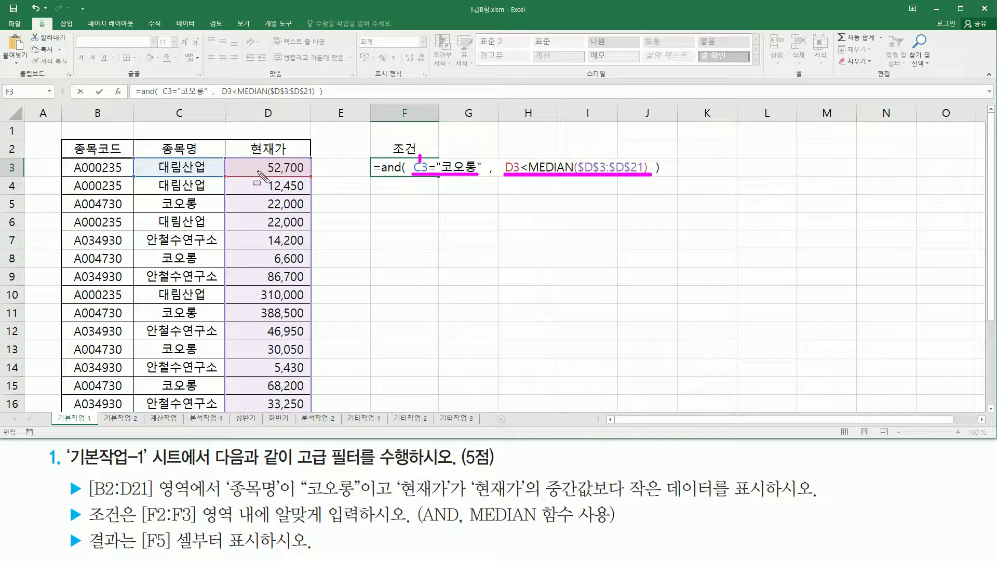
pyautogui.moveTo(513, 154); pyautogui.dragTo(513, 159)
pyautogui.press('Escape')
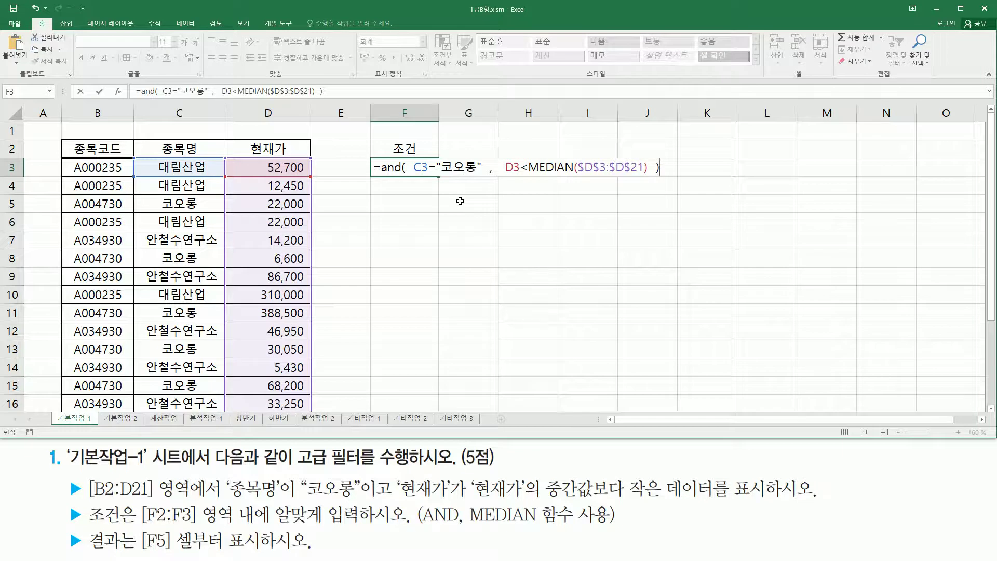
pyautogui.press('Return')
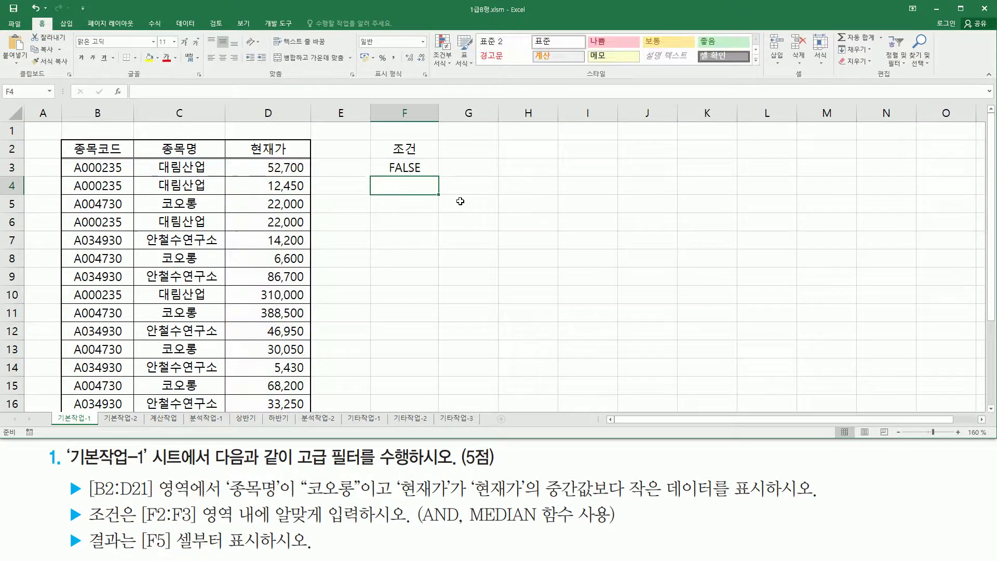
# - Examine the criteria cell F3, the required result cell F5 and the headings of the source table
pyautogui.moveTo(385, 174); pyautogui.dragTo(427, 174)
pyautogui.click(416, 166)
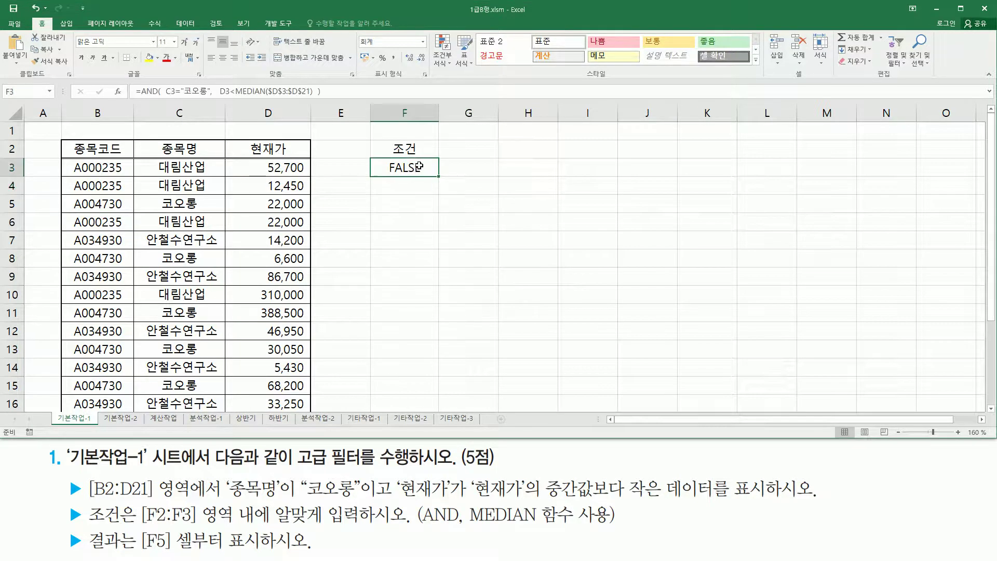
pyautogui.click(420, 188)
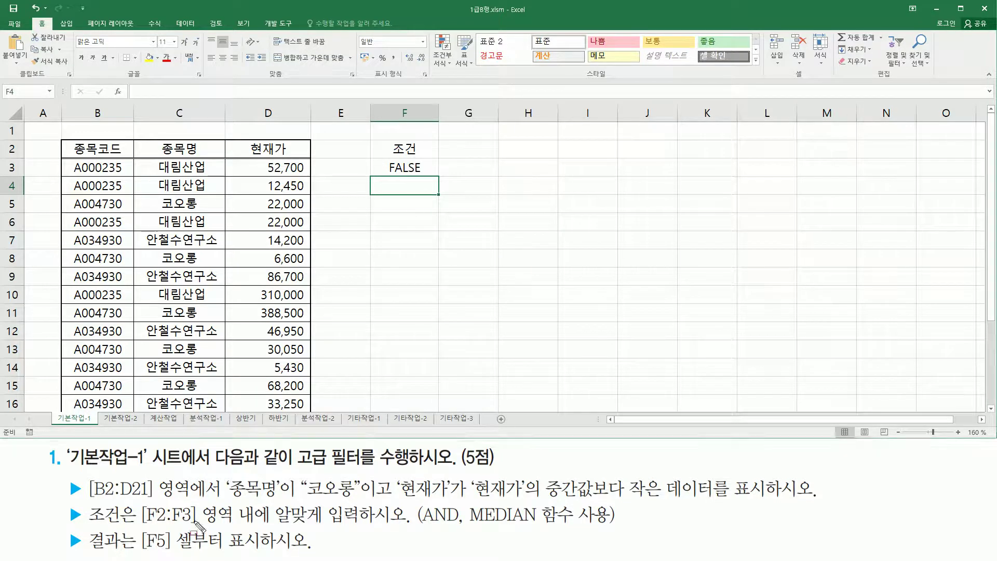
pyautogui.moveTo(139, 552); pyautogui.dragTo(171, 552)
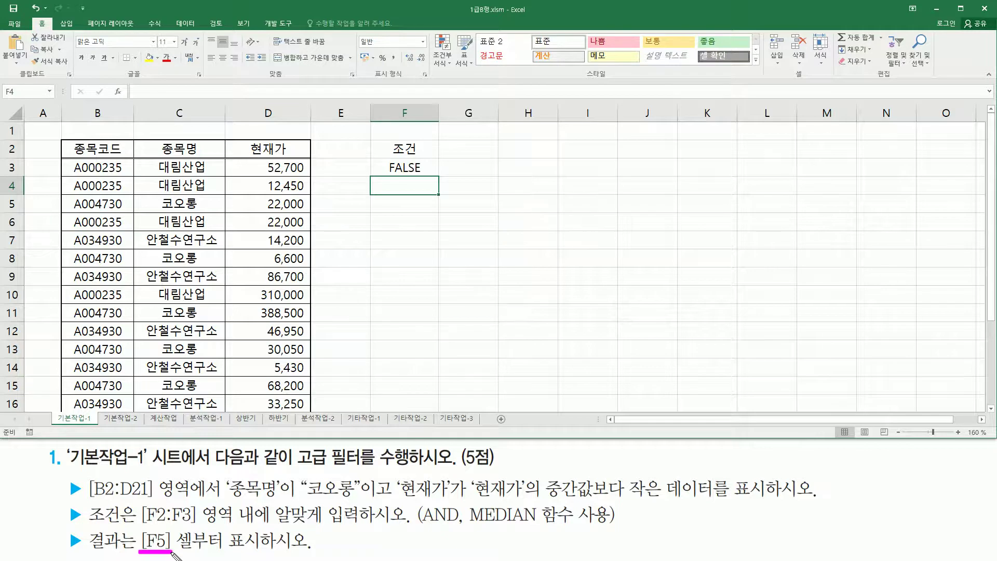
pyautogui.moveTo(375, 198); pyautogui.dragTo(437, 213)
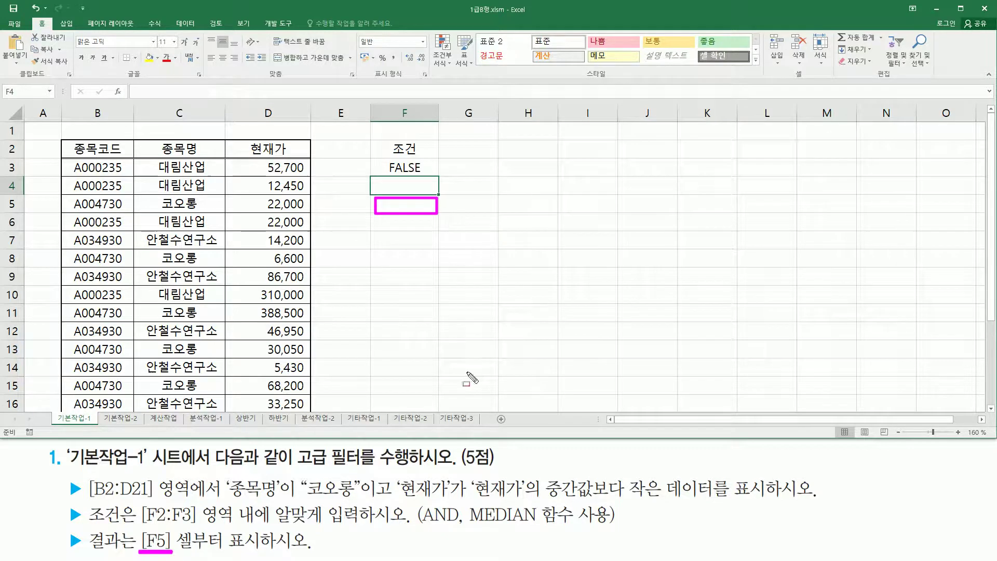
pyautogui.click(68, 136)
pyautogui.moveTo(69, 137)
pyautogui.mouseDown()
pyautogui.moveTo(291, 137)
pyautogui.moveTo(244, 162)
pyautogui.moveTo(69, 139)
pyautogui.mouseUp()
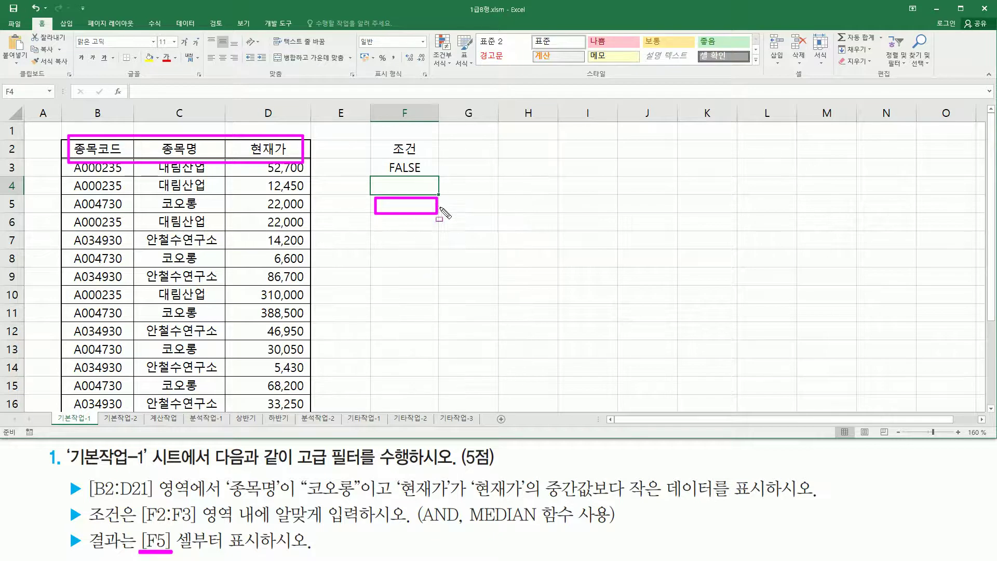
pyautogui.press('Escape')
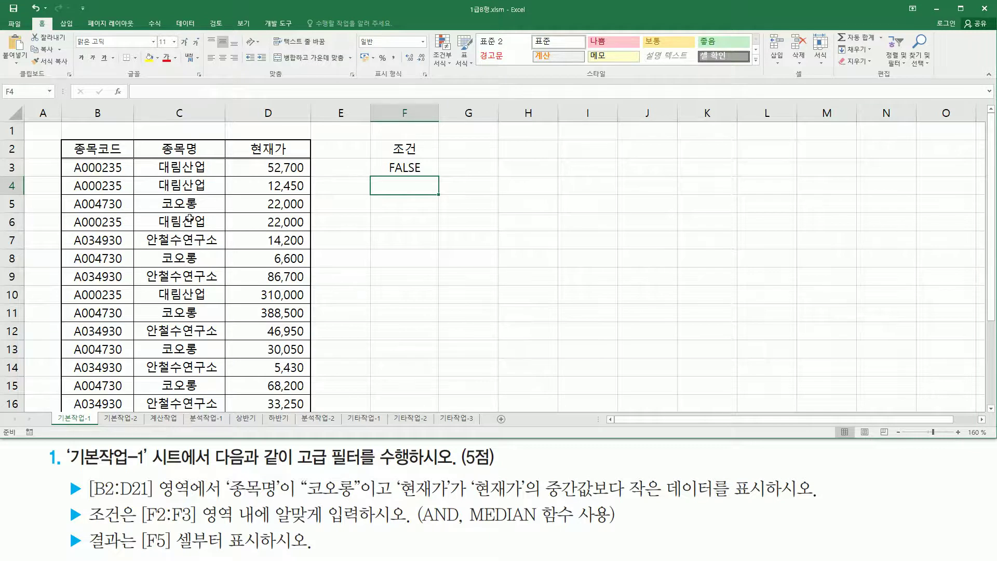
# - Open the Advanced Filter from a cell inside the source table and choose to copy the results to another location
pyautogui.click(187, 187)
pyautogui.click(160, 271)
pyautogui.click(101, 276)
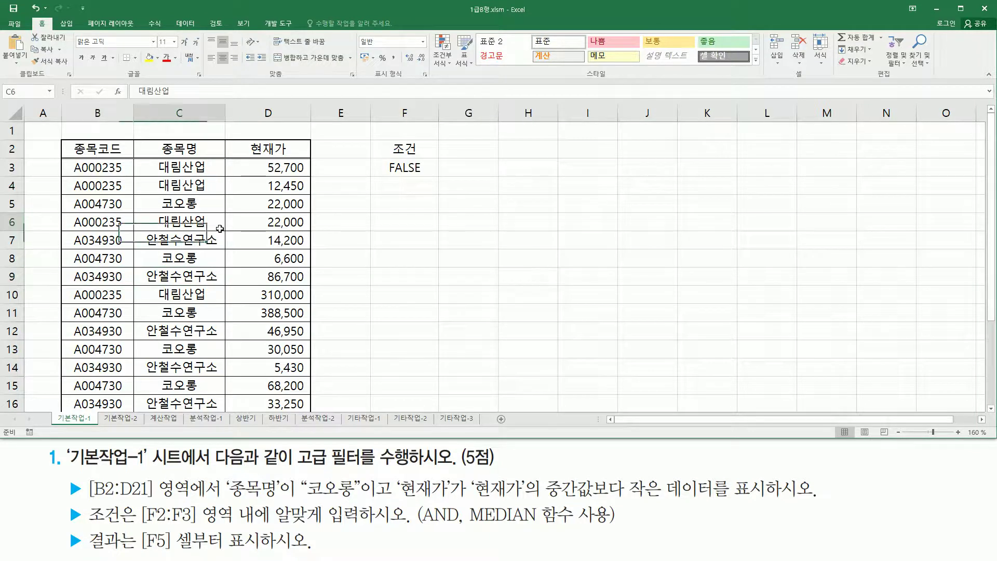
pyautogui.click(221, 228)
pyautogui.click(181, 258)
pyautogui.click(185, 326)
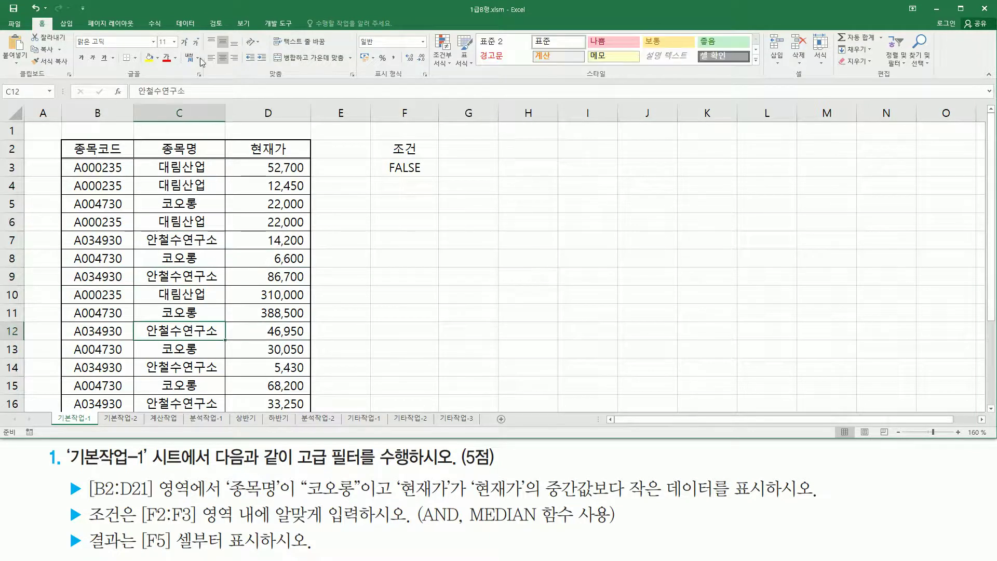
pyautogui.click(183, 23)
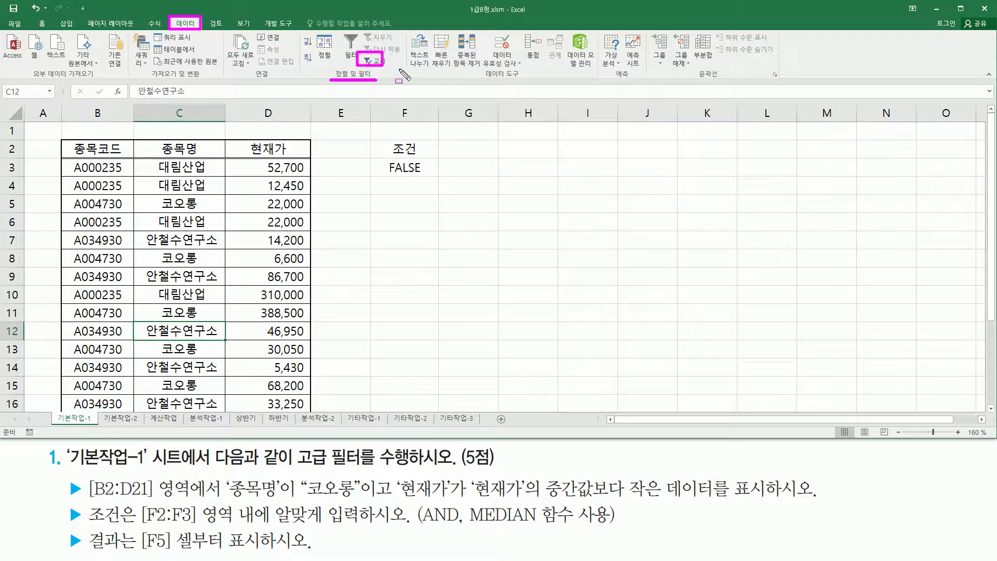
pyautogui.click(378, 63)
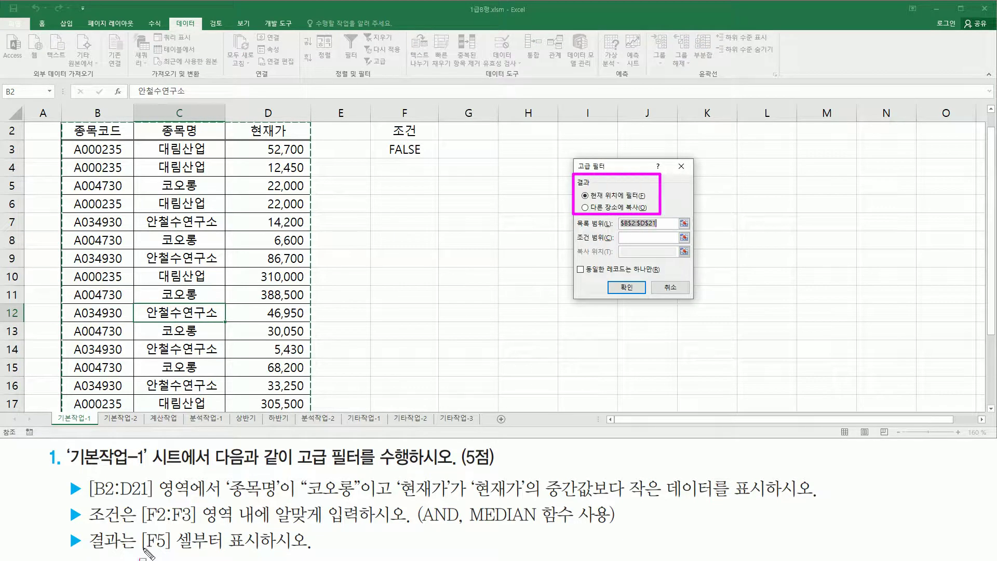
pyautogui.moveTo(142, 553); pyautogui.dragTo(174, 553)
pyautogui.press('Escape')
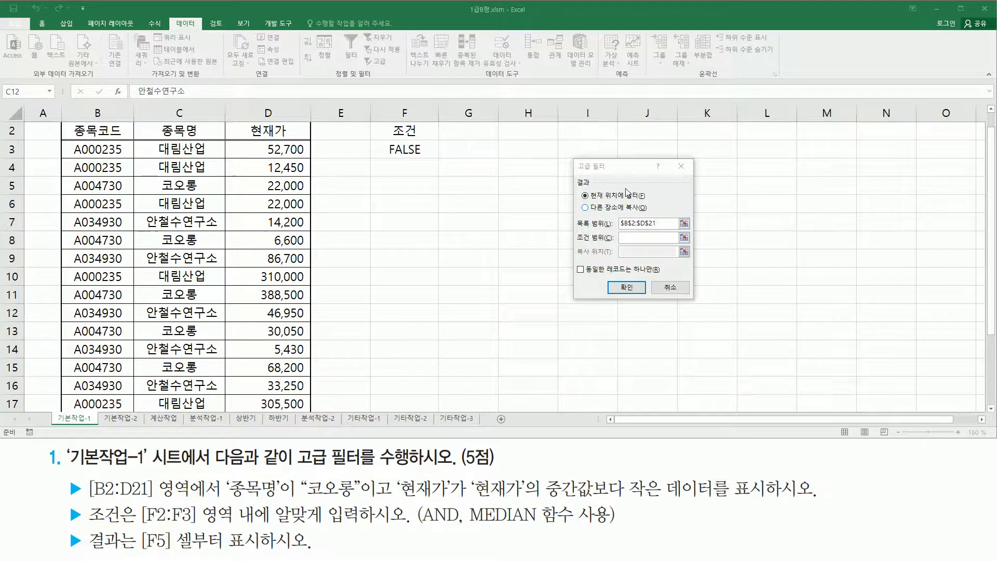
pyautogui.click(606, 207)
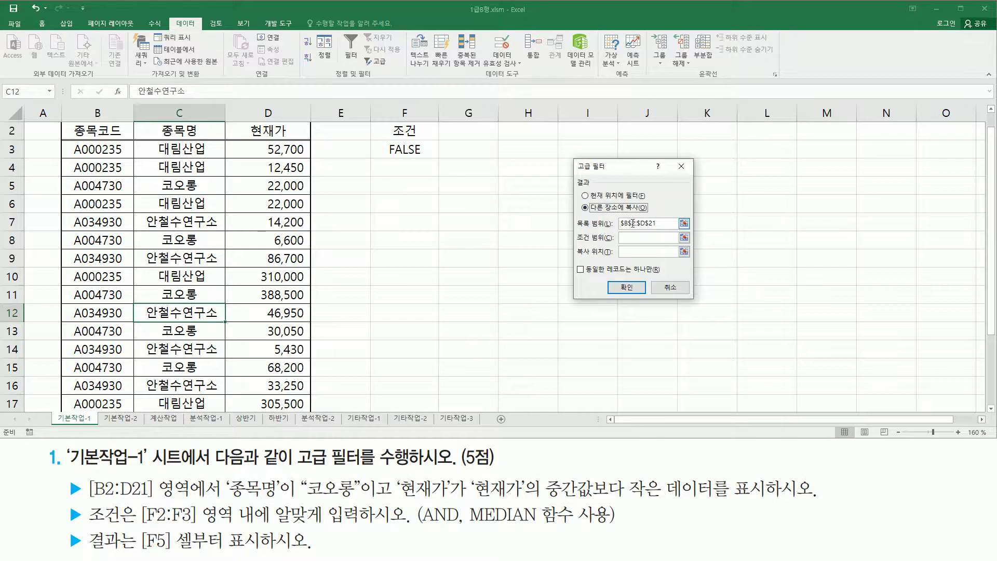
# - Check the list range $B$2:$D$21 and set the advanced filter's criteria range to F2:F3
pyautogui.click(633, 224)
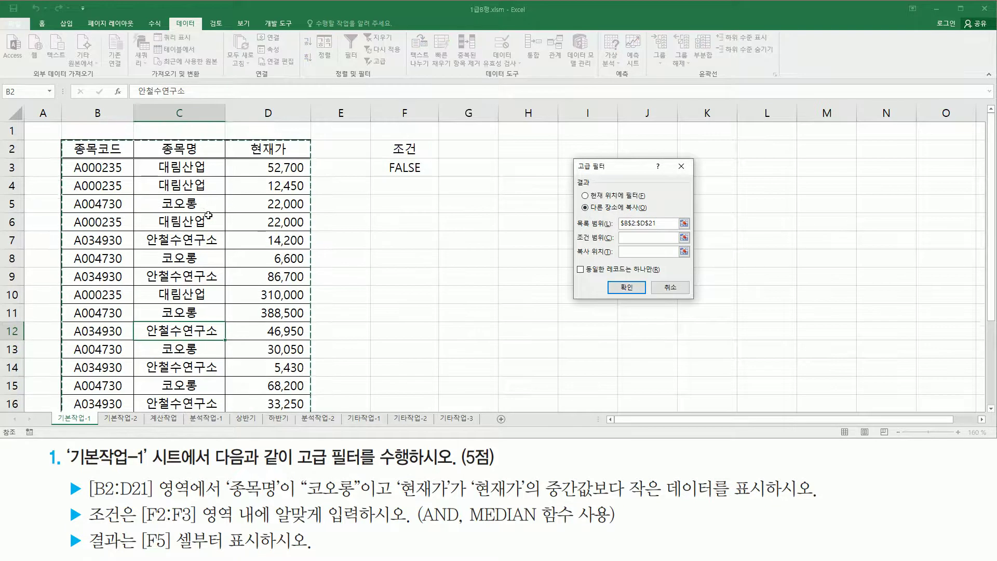
pyautogui.scroll(-5, 207, 214)
pyautogui.scroll(-2, 208, 213)
pyautogui.scroll(3, 207, 216)
pyautogui.scroll(3, 221, 217)
pyautogui.click(625, 240)
pyautogui.moveTo(399, 149); pyautogui.dragTo(417, 171)
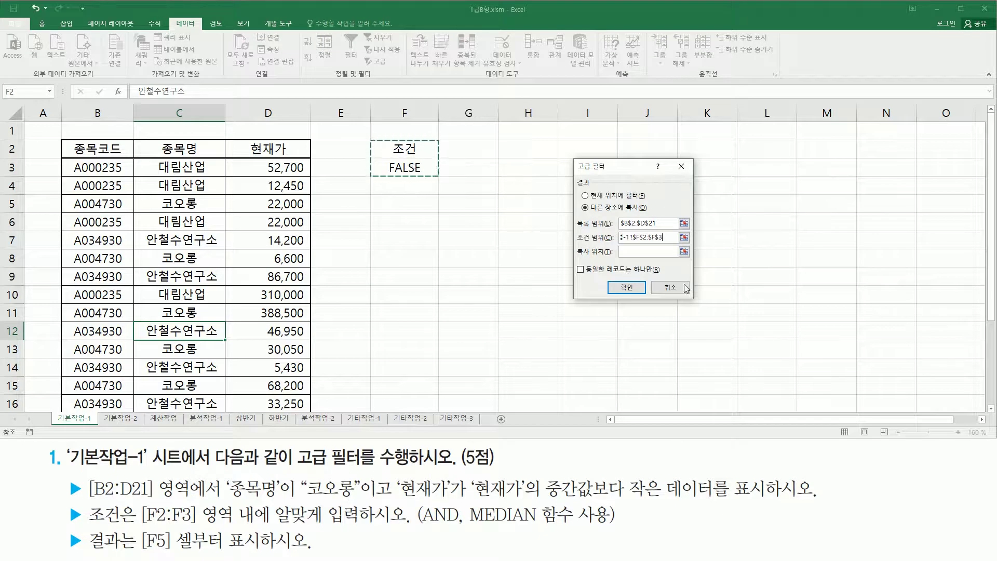
# - Set the advanced filter's copy destination to F5 and run the filter
pyautogui.click(626, 252)
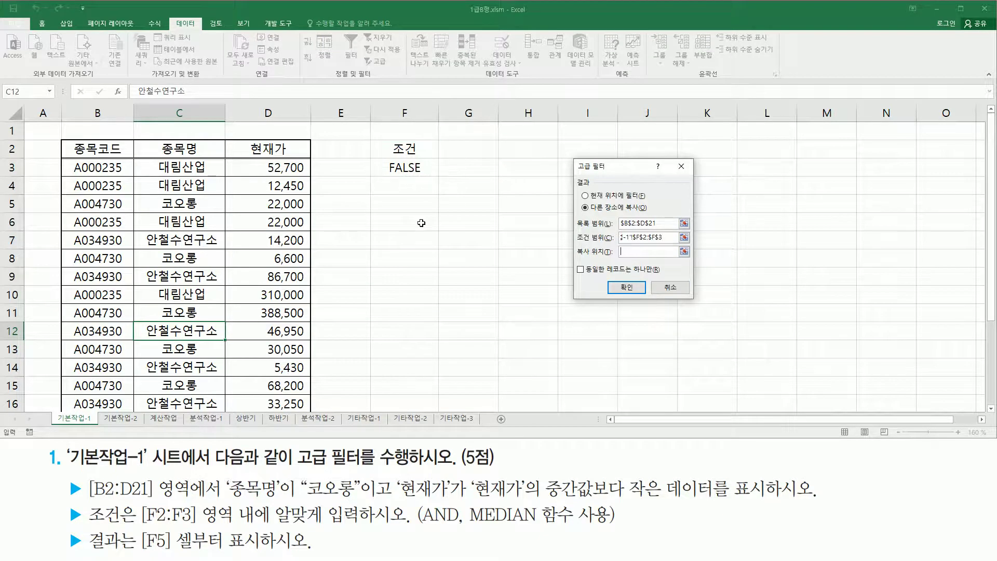
pyautogui.click(412, 204)
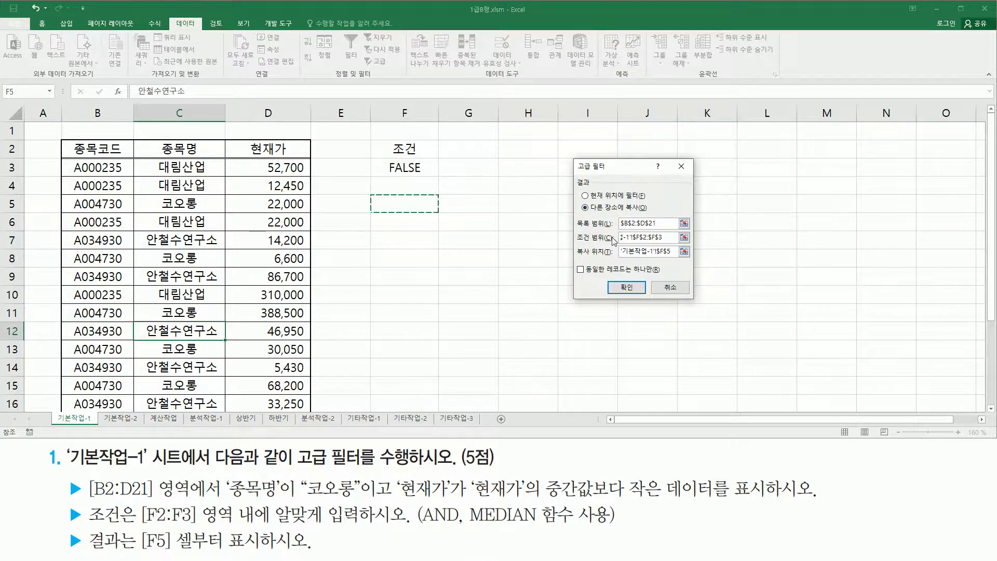
pyautogui.click(626, 287)
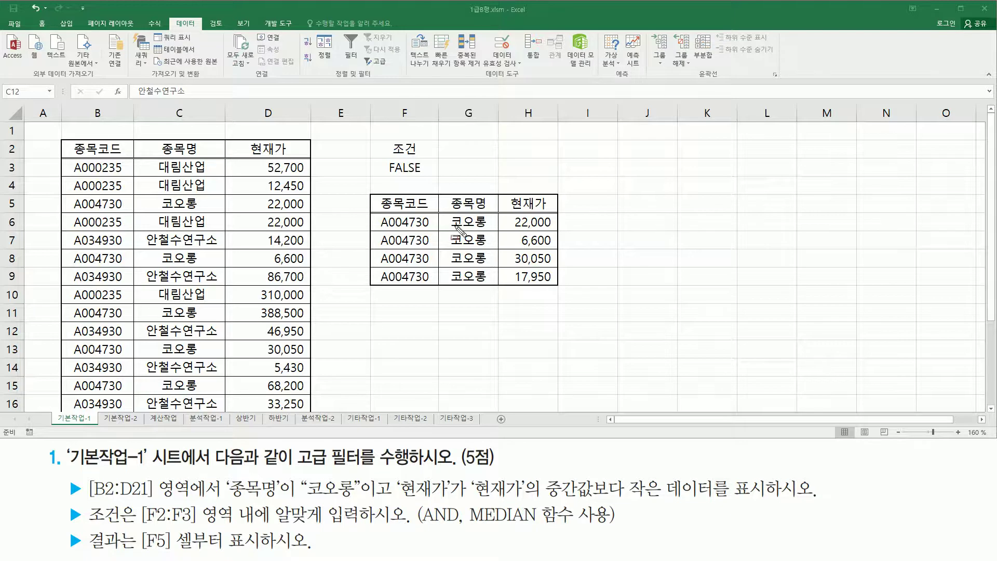
# - Put the criteria formula as plain text in cell H3 and review its two conditions
pyautogui.click(487, 300)
pyautogui.click(519, 169)
pyautogui.write("'")
pyautogui.hotkey('ctrl', 'v')
pyautogui.press('Return')
pyautogui.click(593, 277)
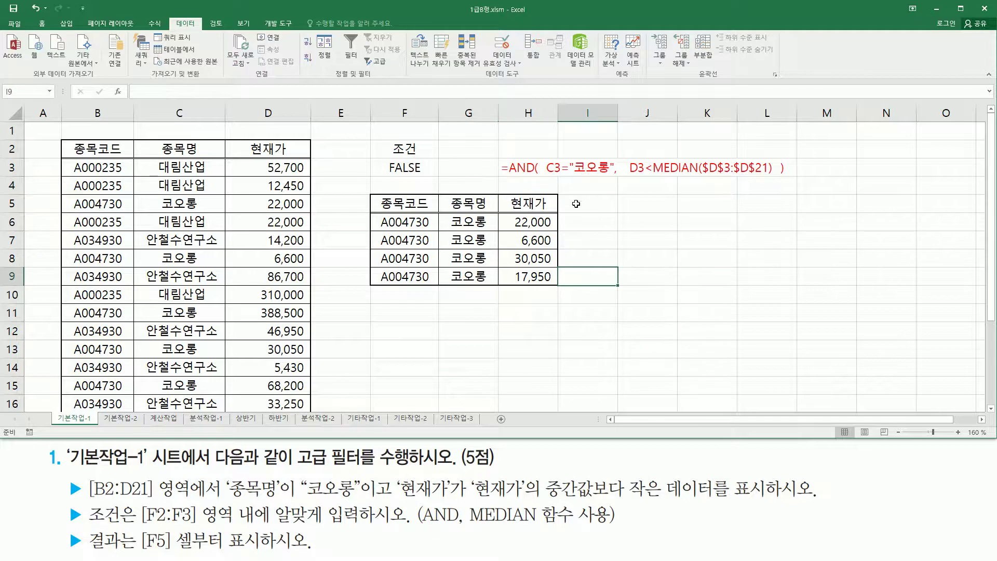
pyautogui.moveTo(544, 179); pyautogui.dragTo(774, 182)
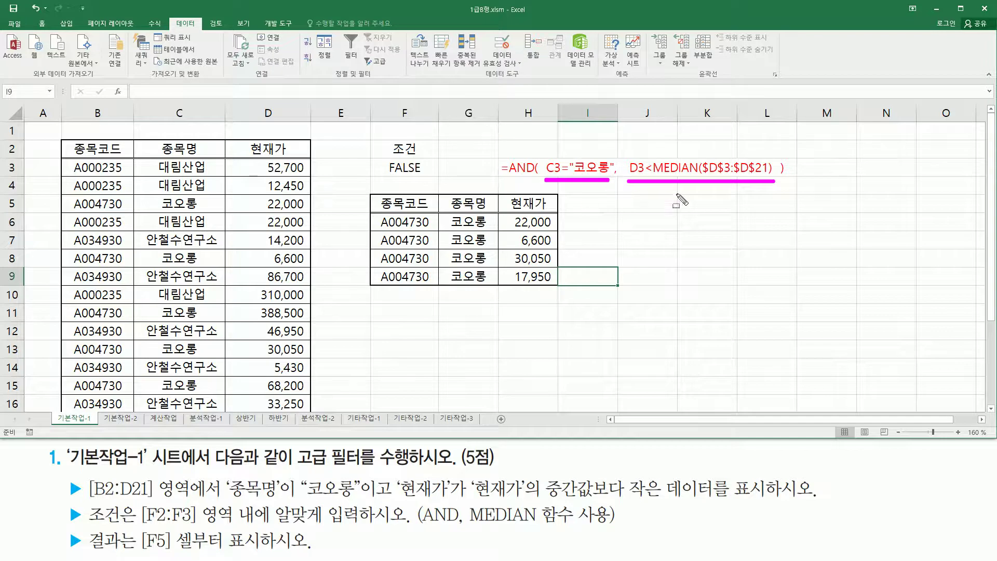
pyautogui.press('Escape')
pyautogui.click(414, 339)
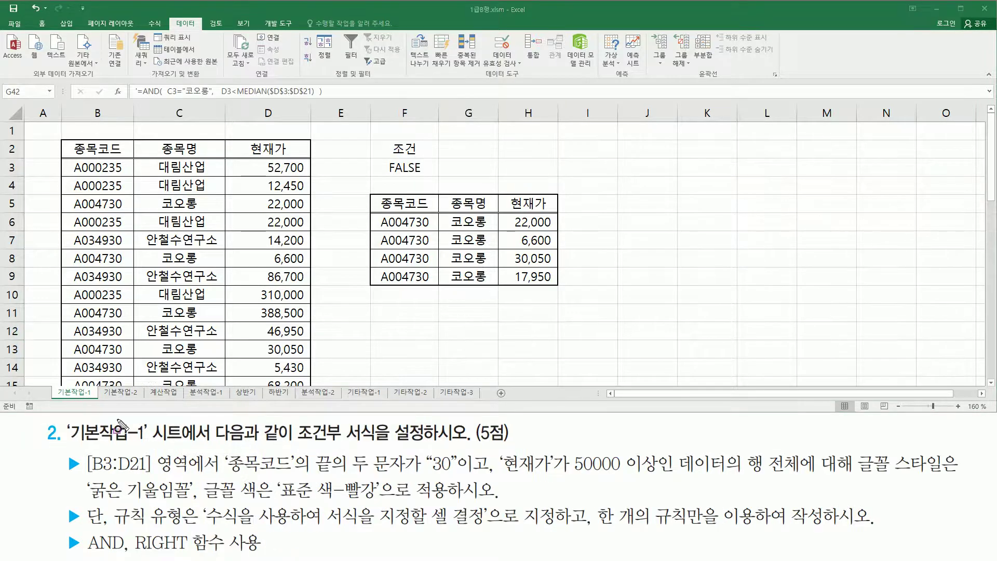
# - Review the task's target sheet 기본작업-1, its conditional formatting requirement and the range B3:D21 in the source table
pyautogui.moveTo(70, 443); pyautogui.dragTo(144, 443)
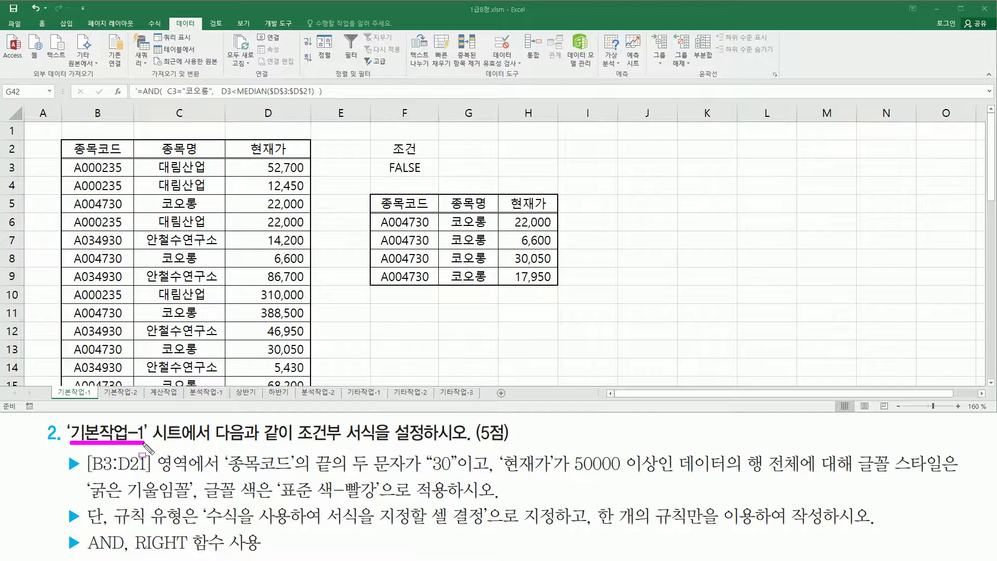
pyautogui.moveTo(296, 445); pyautogui.dragTo(379, 446)
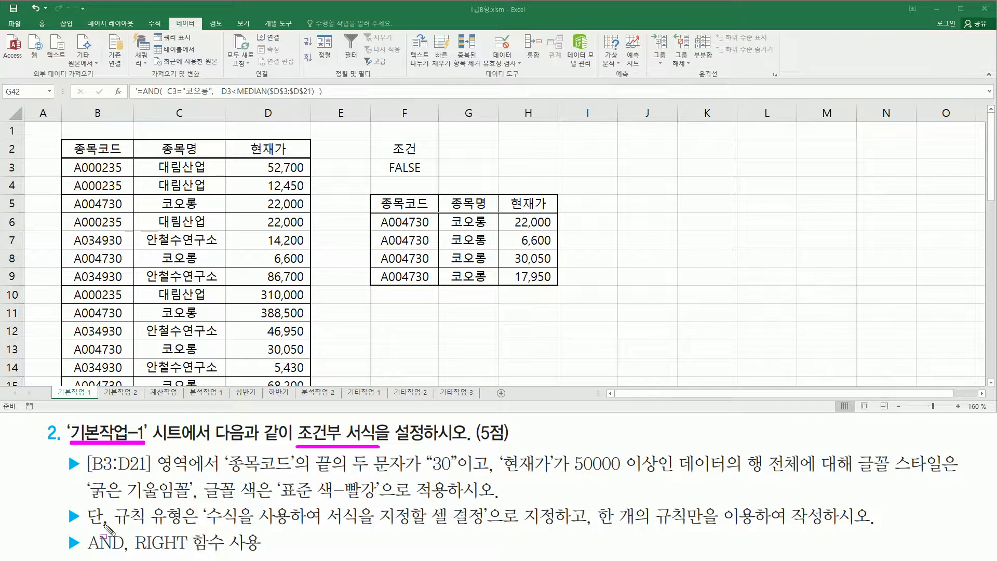
pyautogui.press('Escape')
pyautogui.moveTo(85, 474)
pyautogui.mouseDown()
pyautogui.moveTo(148, 474)
pyautogui.moveTo(171, 447)
pyautogui.moveTo(226, 457)
pyautogui.mouseUp()
pyautogui.moveTo(68, 162)
pyautogui.mouseDown()
pyautogui.moveTo(138, 187)
pyautogui.moveTo(275, 198)
pyautogui.moveTo(310, 390)
pyautogui.mouseUp()
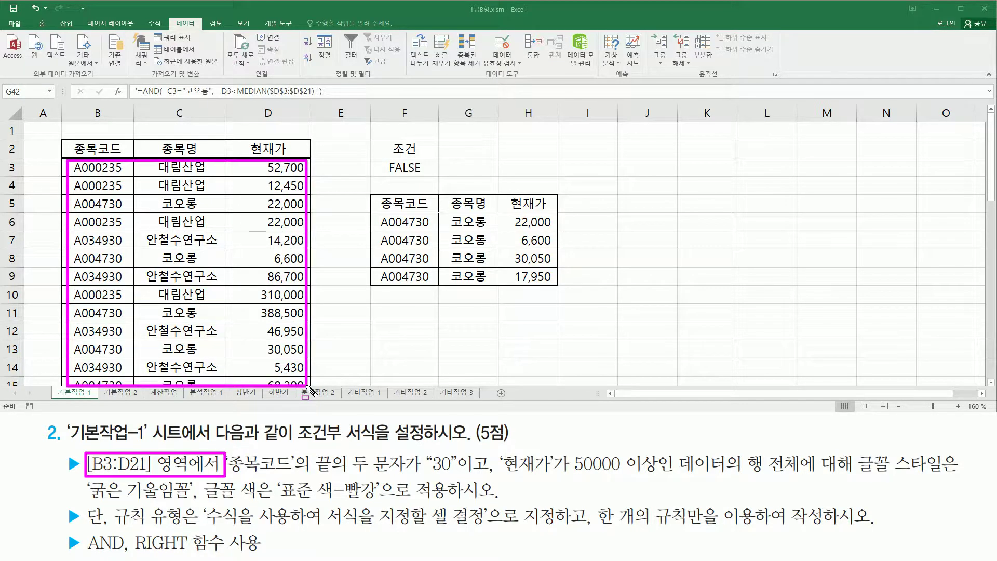
pyautogui.press('e')
# - Examine the formatting conditions: 종목코드 ending in "30", 현재가 of 50000 or more, and formatting of the entire row
pyautogui.moveTo(226, 473); pyautogui.dragTo(292, 474)
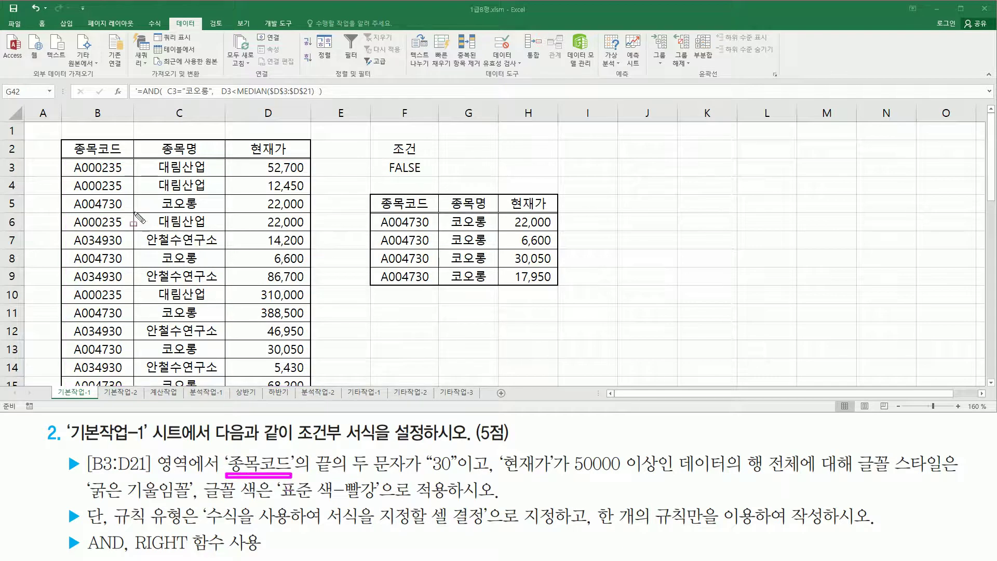
pyautogui.moveTo(71, 140); pyautogui.dragTo(126, 158)
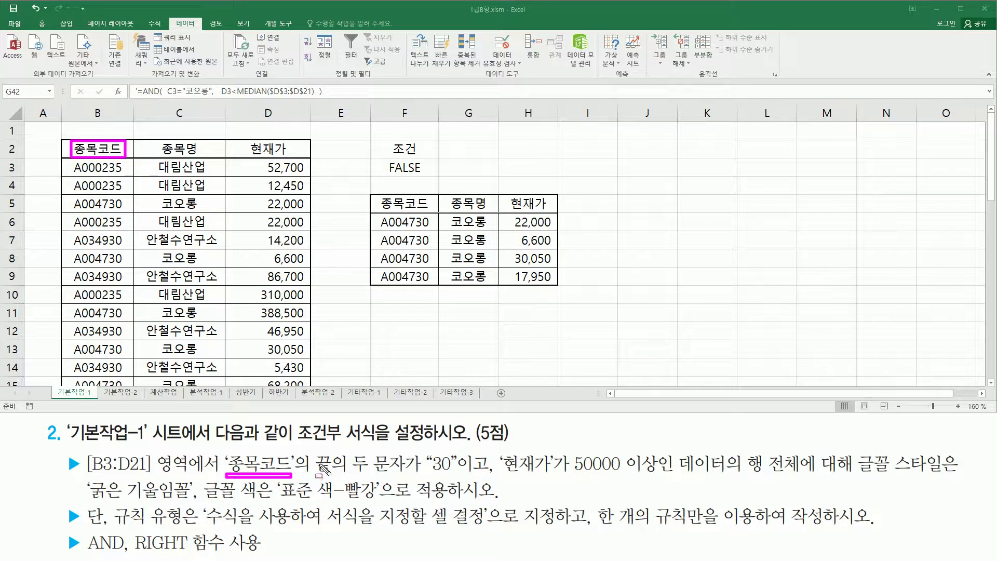
pyautogui.moveTo(313, 451)
pyautogui.mouseDown()
pyautogui.moveTo(363, 479)
pyautogui.moveTo(409, 477)
pyautogui.mouseUp()
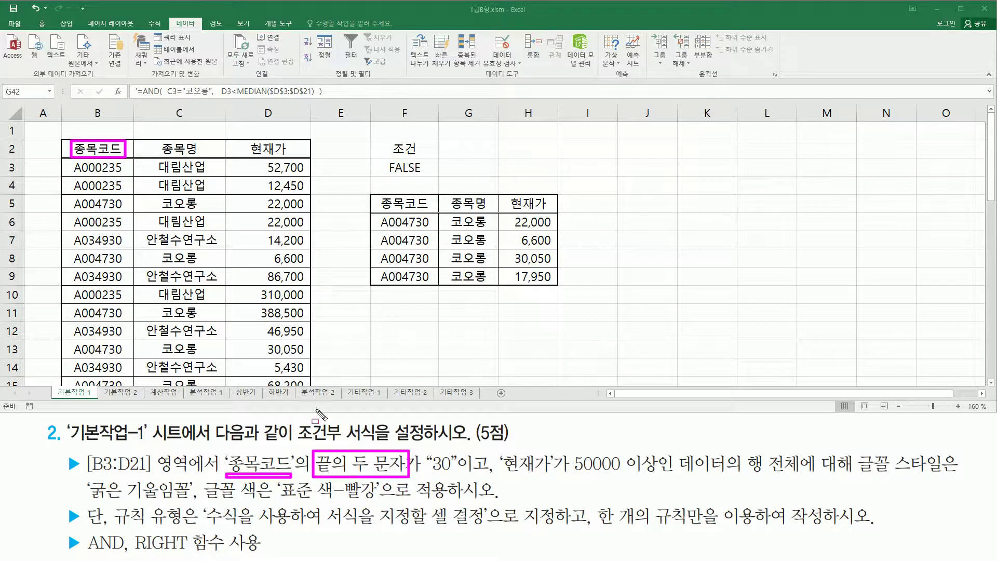
pyautogui.moveTo(109, 159)
pyautogui.mouseDown()
pyautogui.moveTo(125, 182)
pyautogui.moveTo(128, 385)
pyautogui.mouseUp()
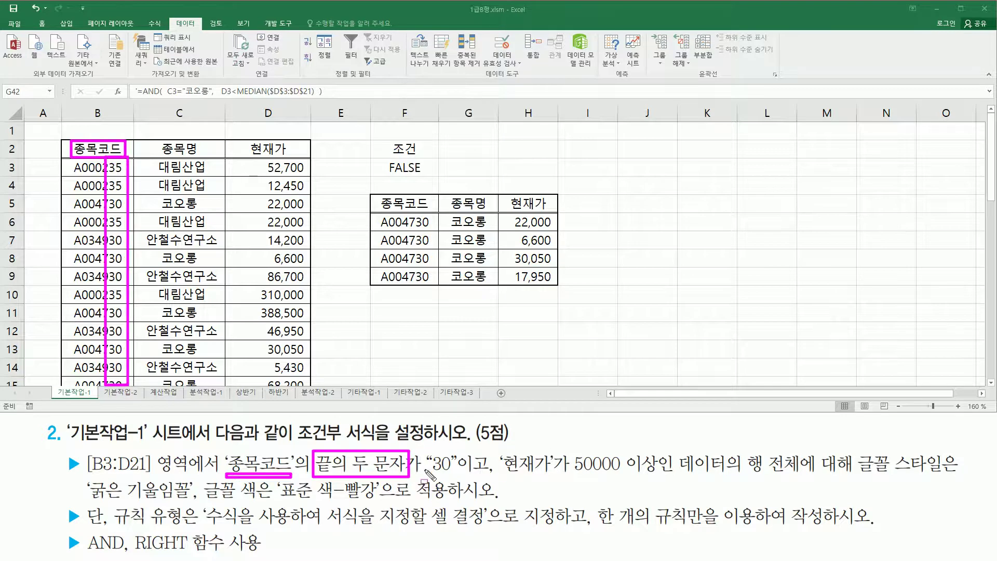
pyautogui.moveTo(425, 472); pyautogui.dragTo(458, 472)
pyautogui.moveTo(499, 451); pyautogui.dragTo(555, 475)
pyautogui.moveTo(256, 153); pyautogui.dragTo(292, 156)
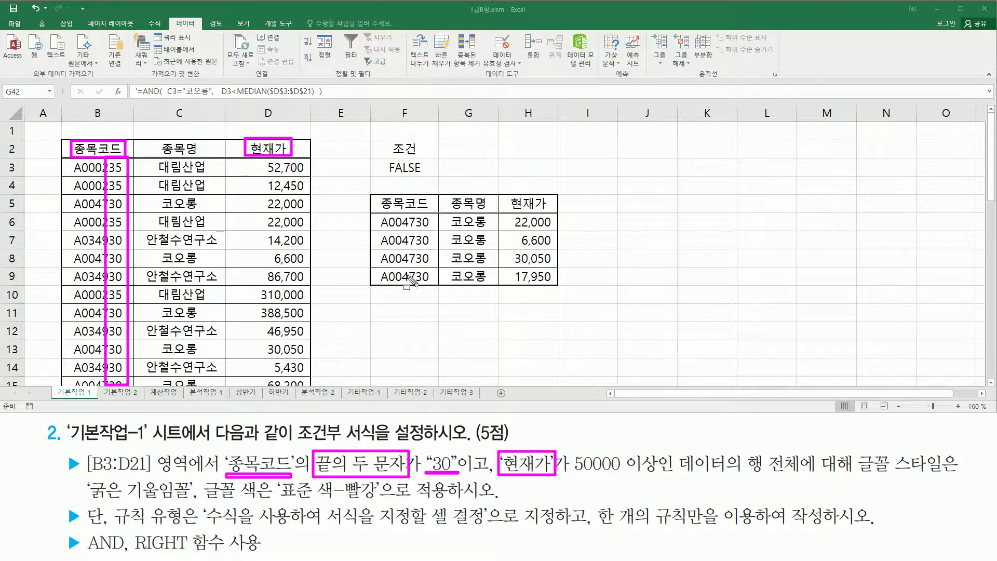
pyautogui.moveTo(570, 473); pyautogui.dragTo(658, 473)
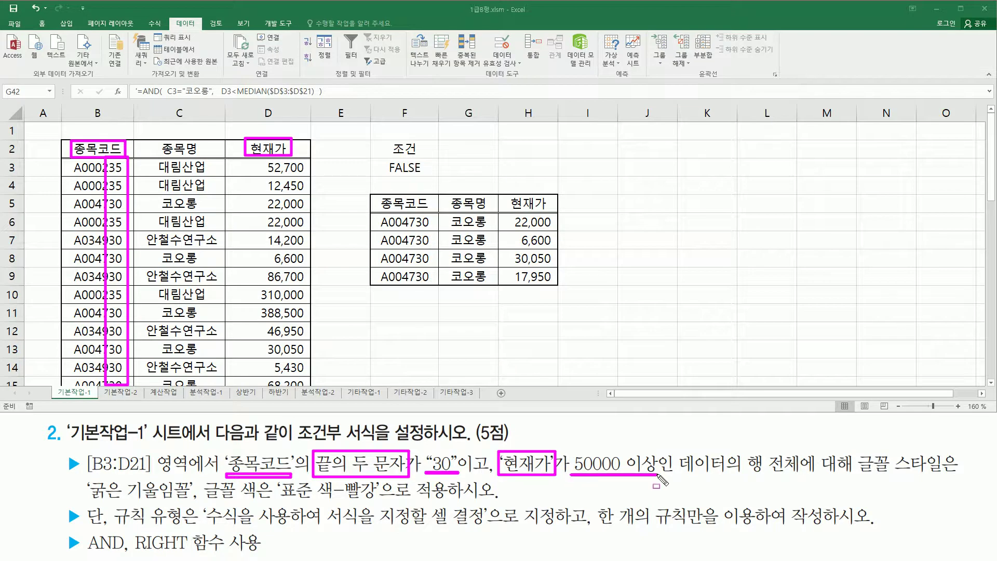
pyautogui.moveTo(744, 446)
pyautogui.mouseDown()
pyautogui.moveTo(763, 481)
pyautogui.moveTo(801, 489)
pyautogui.mouseUp()
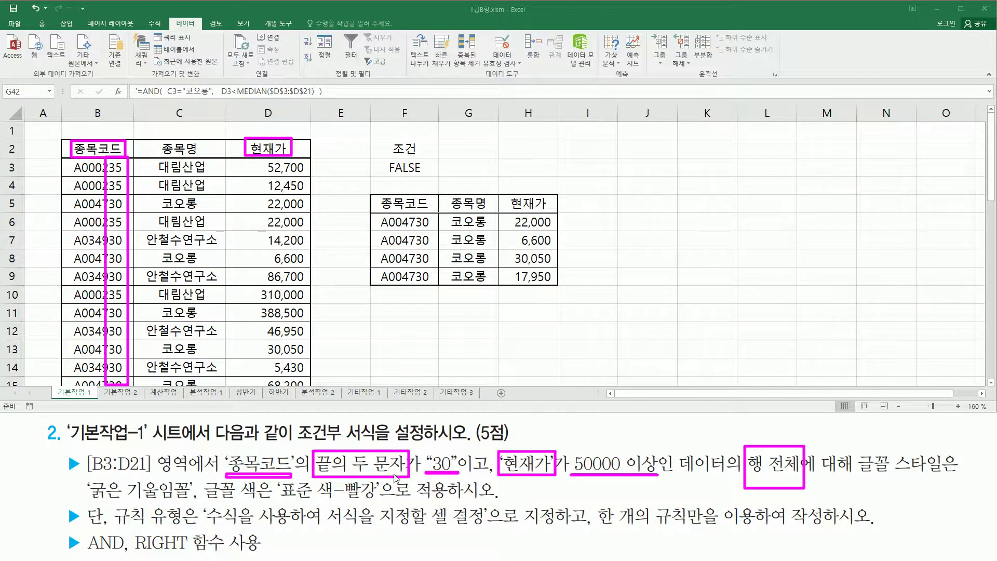
pyautogui.press('Escape')
# - Examine how AND joins the 종목코드 and 현재가 conditions and how RIGHT covers the code's last two characters
pyautogui.moveTo(226, 451); pyautogui.dragTo(293, 476)
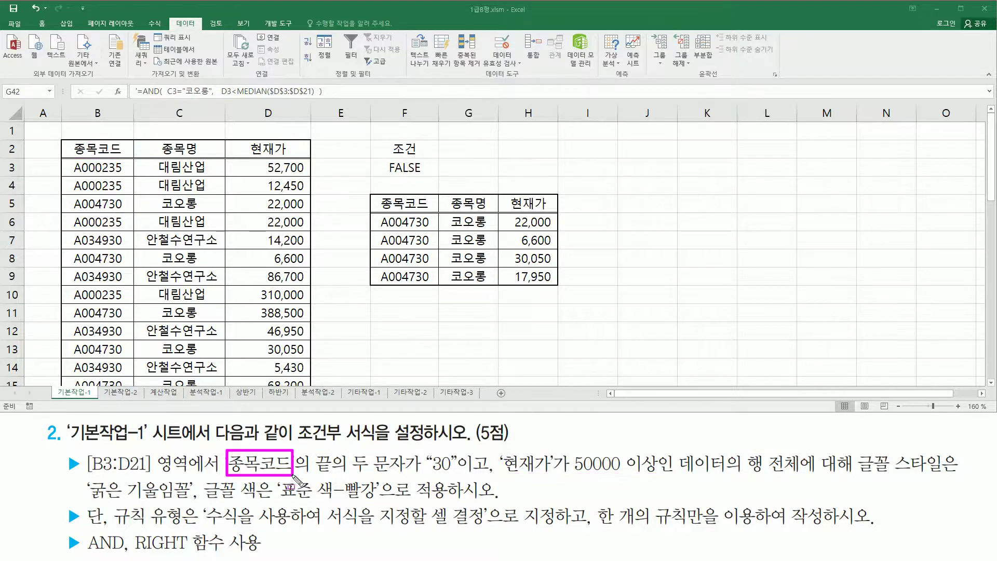
pyautogui.moveTo(500, 450)
pyautogui.mouseDown()
pyautogui.moveTo(525, 476)
pyautogui.moveTo(556, 477)
pyautogui.mouseUp()
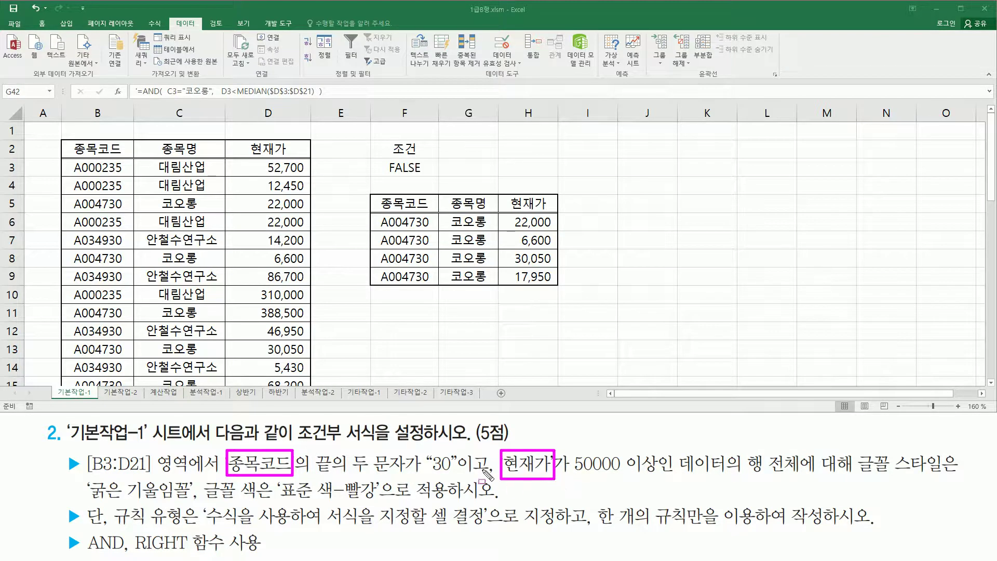
pyautogui.moveTo(455, 475); pyautogui.dragTo(496, 474)
pyautogui.moveTo(84, 554); pyautogui.dragTo(129, 529)
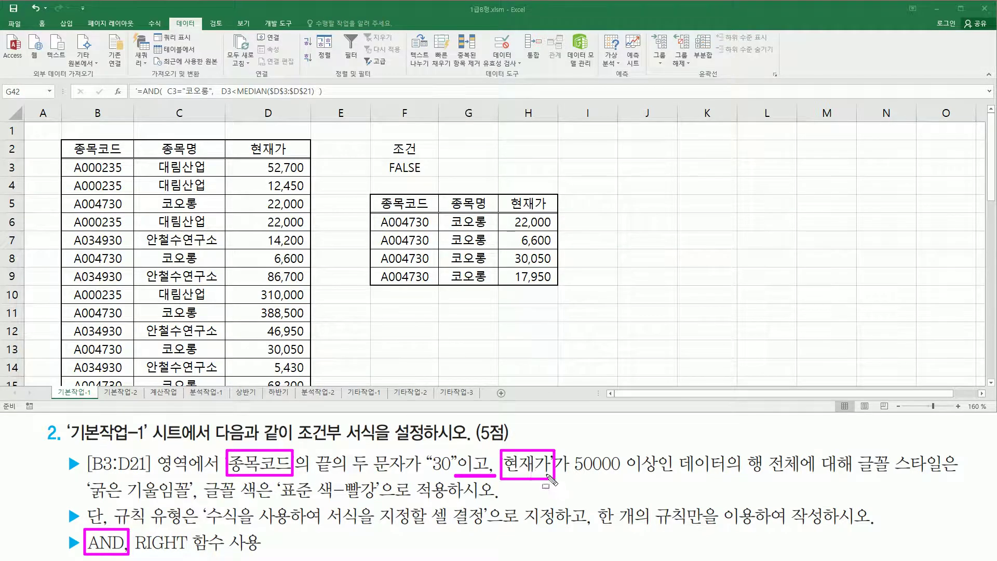
pyautogui.moveTo(571, 474); pyautogui.dragTo(657, 473)
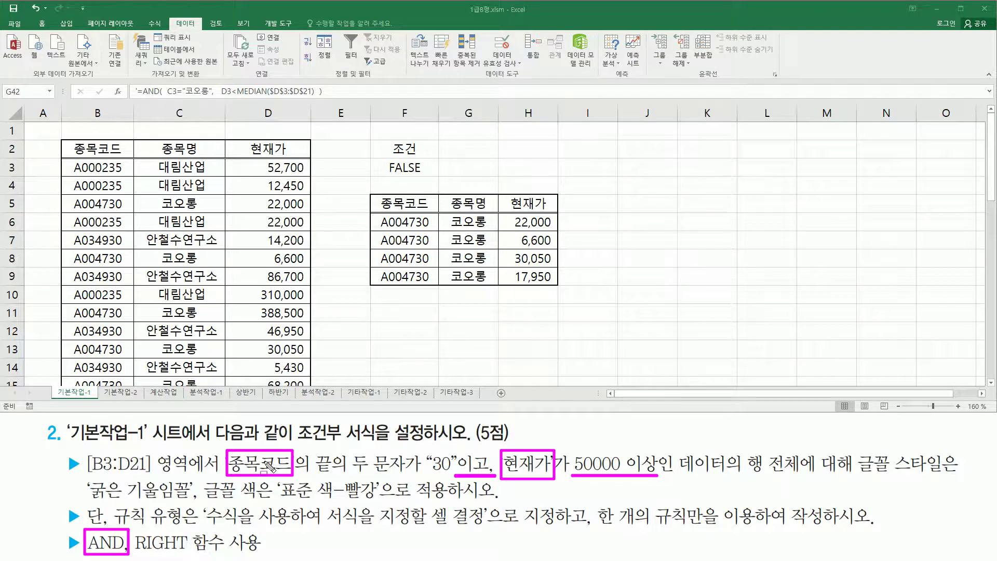
pyautogui.moveTo(314, 475)
pyautogui.mouseDown()
pyautogui.moveTo(400, 476)
pyautogui.moveTo(406, 449)
pyautogui.mouseUp()
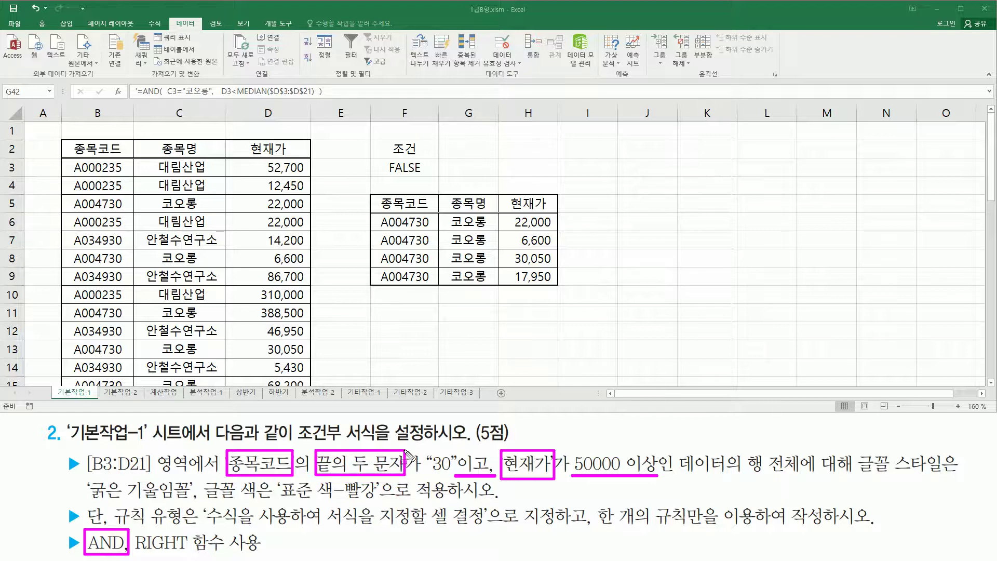
pyautogui.moveTo(106, 154); pyautogui.dragTo(128, 385)
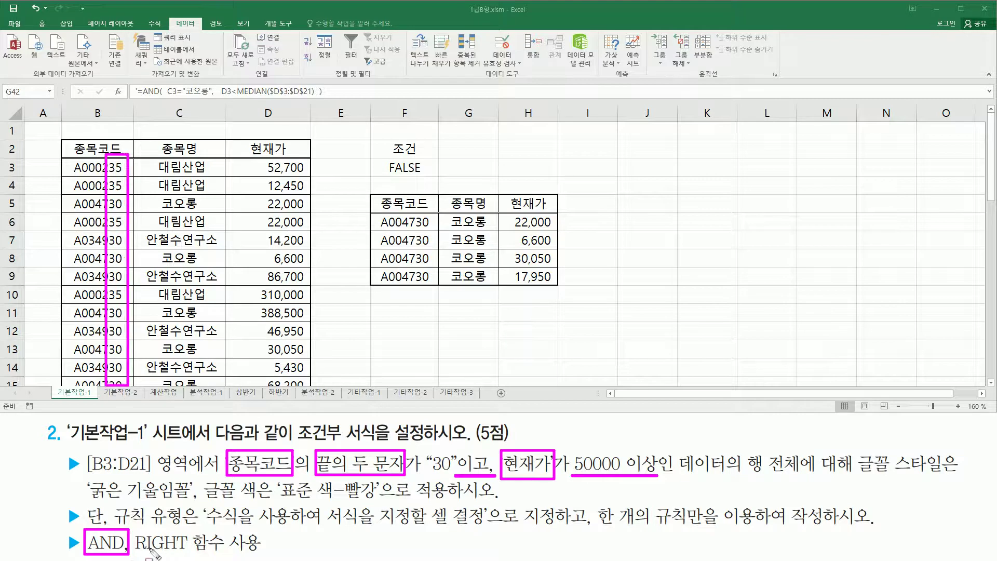
pyautogui.moveTo(134, 551); pyautogui.dragTo(189, 553)
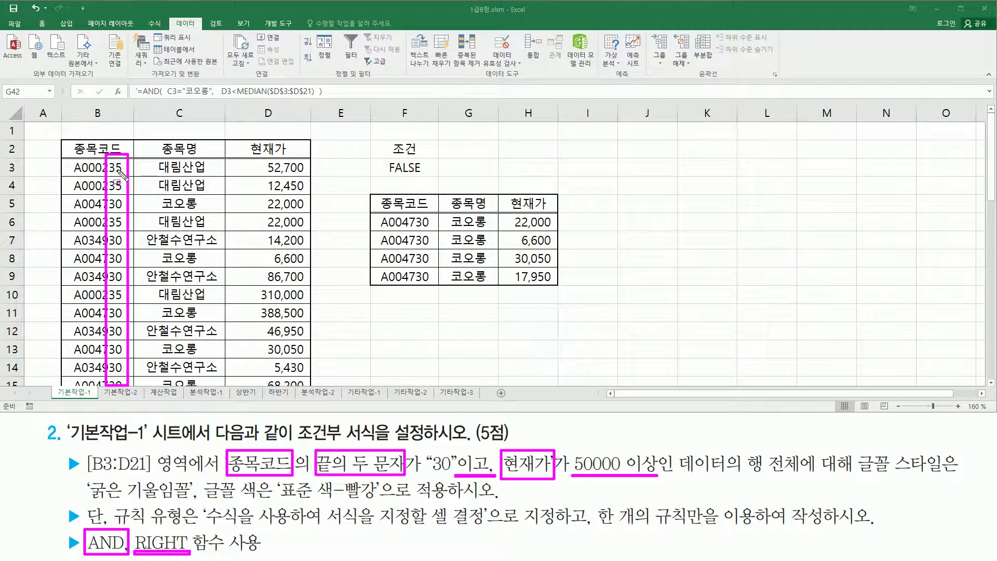
pyautogui.moveTo(424, 450)
pyautogui.mouseDown()
pyautogui.moveTo(431, 476)
pyautogui.moveTo(460, 477)
pyautogui.moveTo(461, 449)
pyautogui.mouseUp()
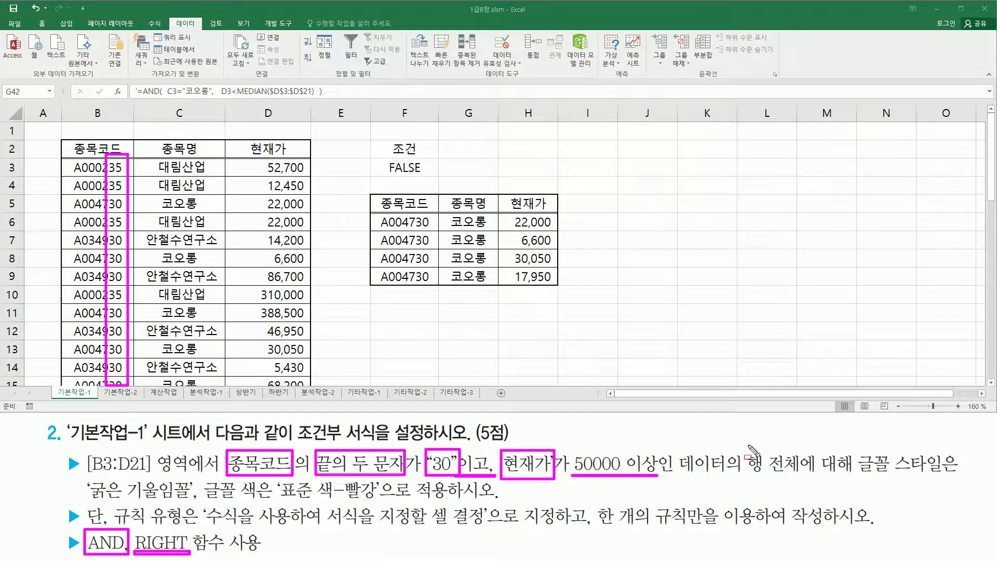
pyautogui.moveTo(747, 445); pyautogui.dragTo(801, 487)
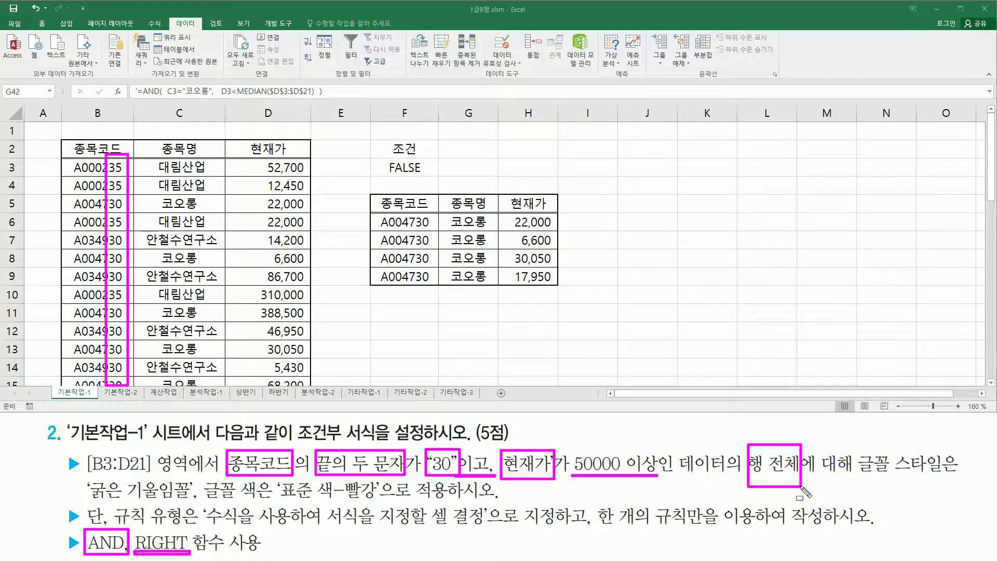
pyautogui.press('Escape')
# - Enter the note labels 행전체 in F12 and 열전체 in F13
pyautogui.click(404, 330)
pyautogui.write('행전체')
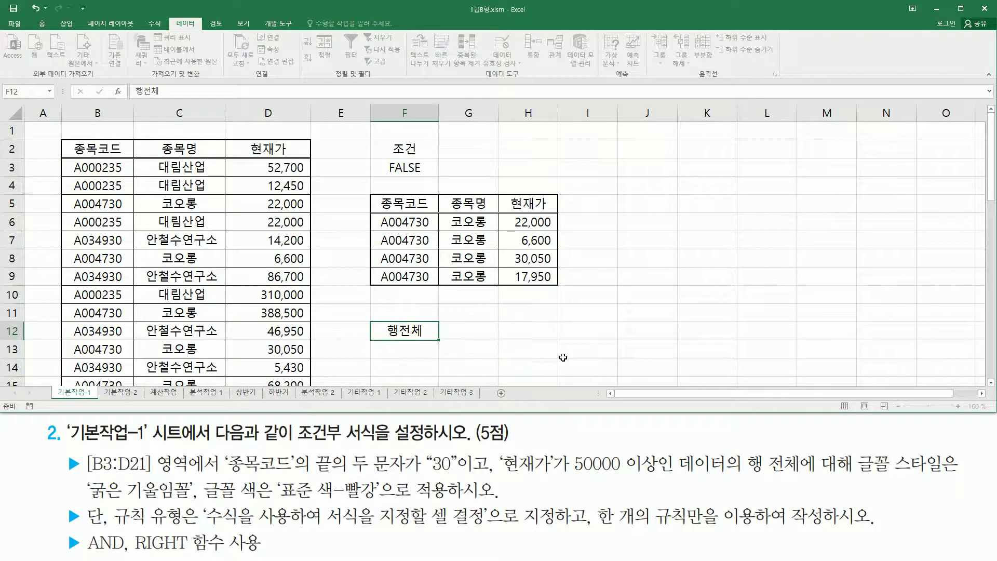
pyautogui.press('Return')
pyautogui.write('열')
pyautogui.write('전체')
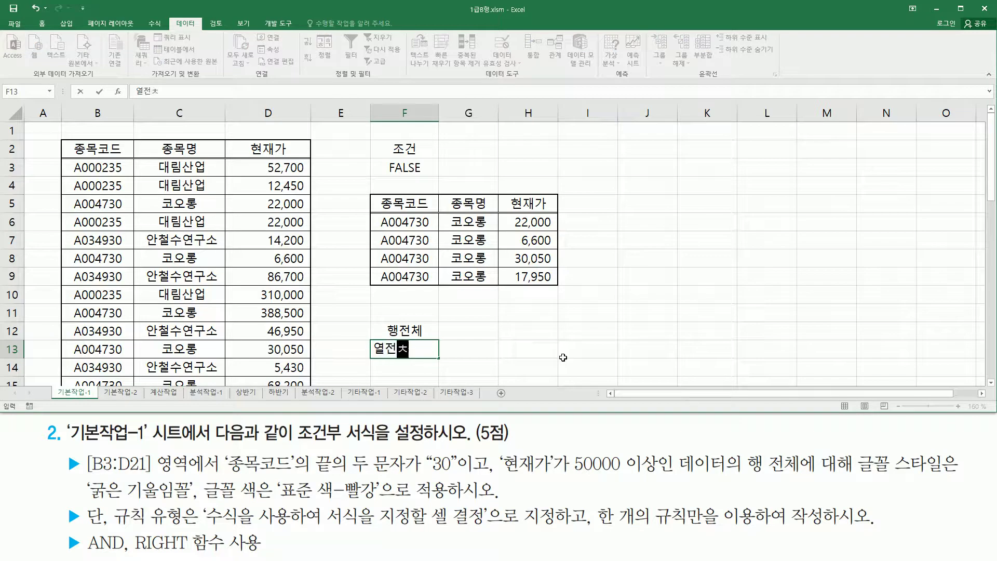
# - Enter the sample reference A1 beside both note labels, in G12 and G13
pyautogui.press('Right')
pyautogui.press('Up')
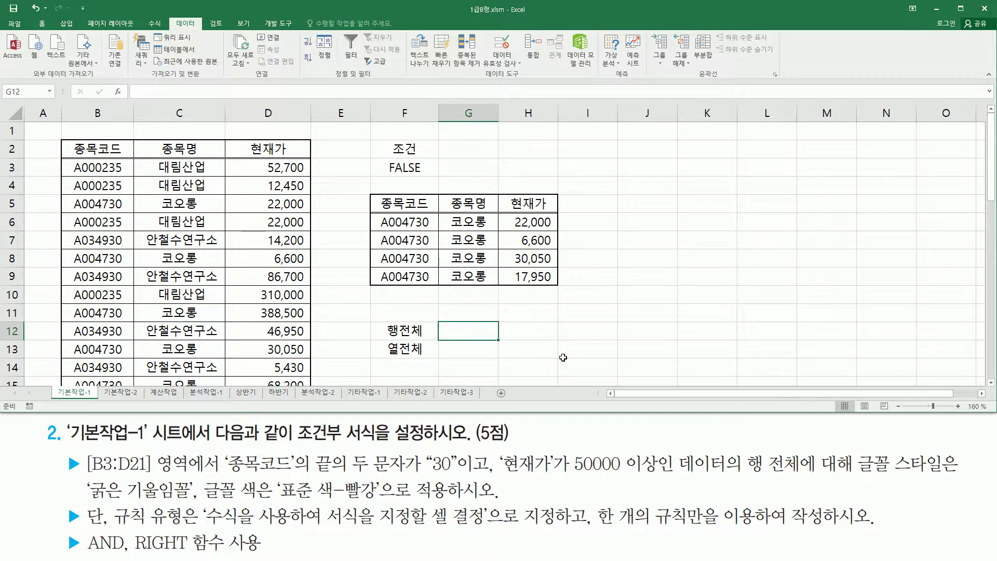
pyautogui.write('ㅁ')
pyautogui.press('BackSpace')
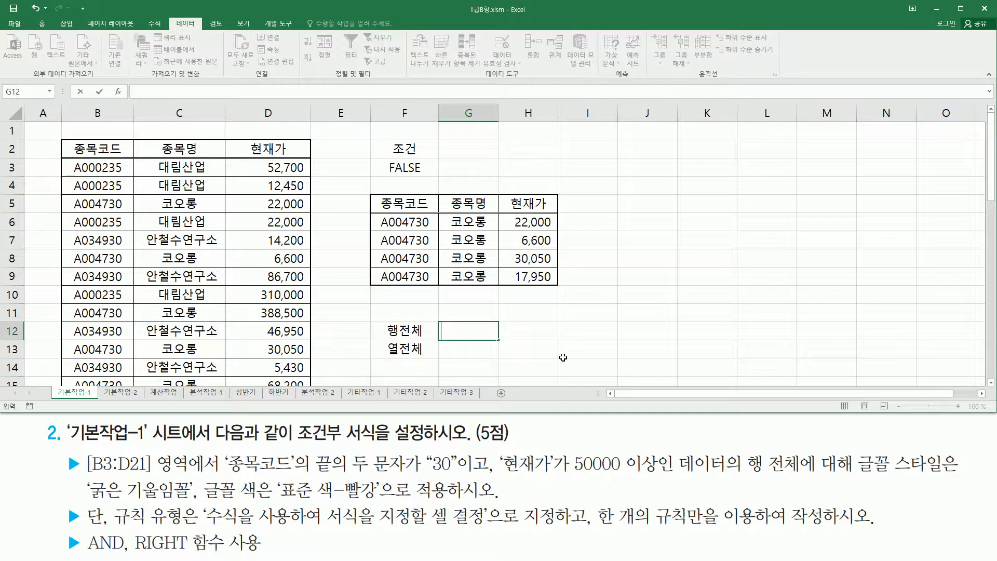
pyautogui.write('A1')
pyautogui.press('Return')
pyautogui.write('A1')
pyautogui.press('Return')
pyautogui.press('Up')
pyautogui.press('Up')
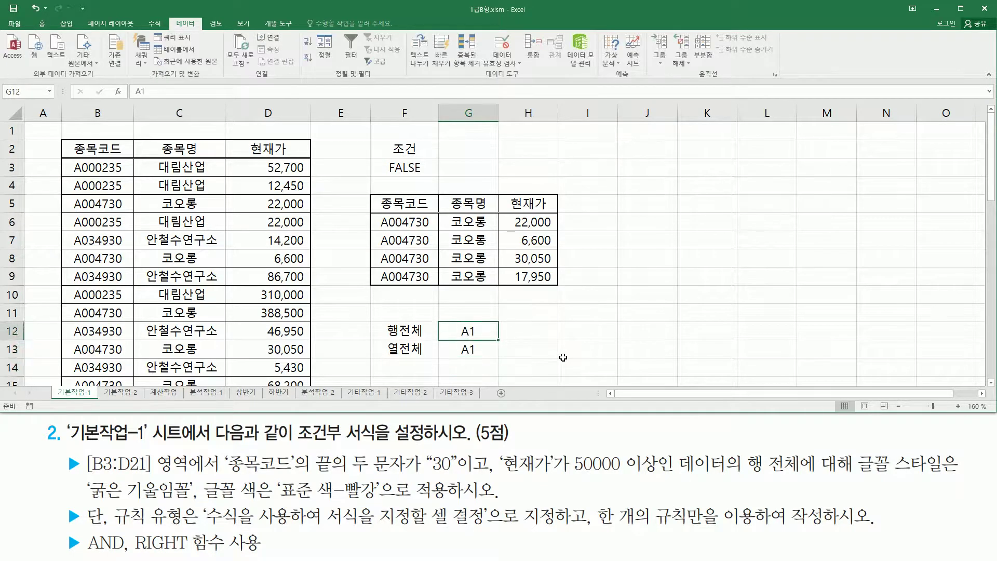
# - Change the sample references to $A1 in G12 for the whole row and A$1 in G13 for the whole column
pyautogui.press('F2')
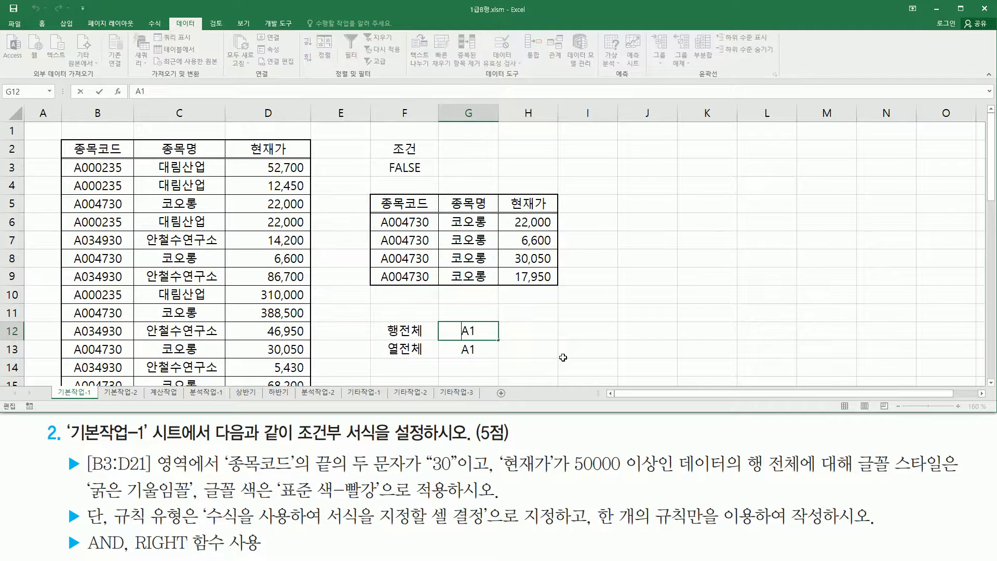
pyautogui.press('Home')
pyautogui.write('$')
pyautogui.press('Return')
pyautogui.press('F2')
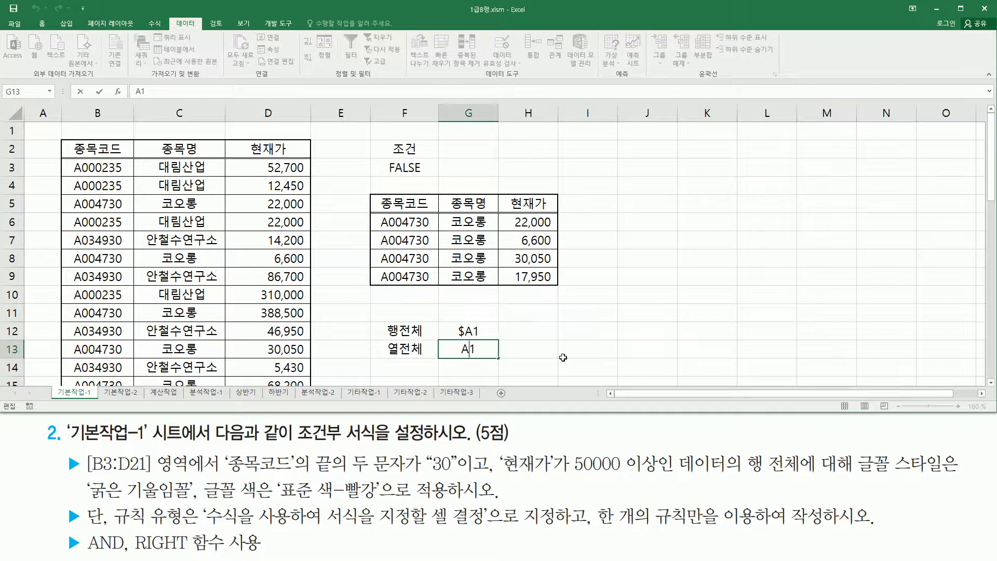
pyautogui.press('Left')
pyautogui.write('$')
pyautogui.press('Return')
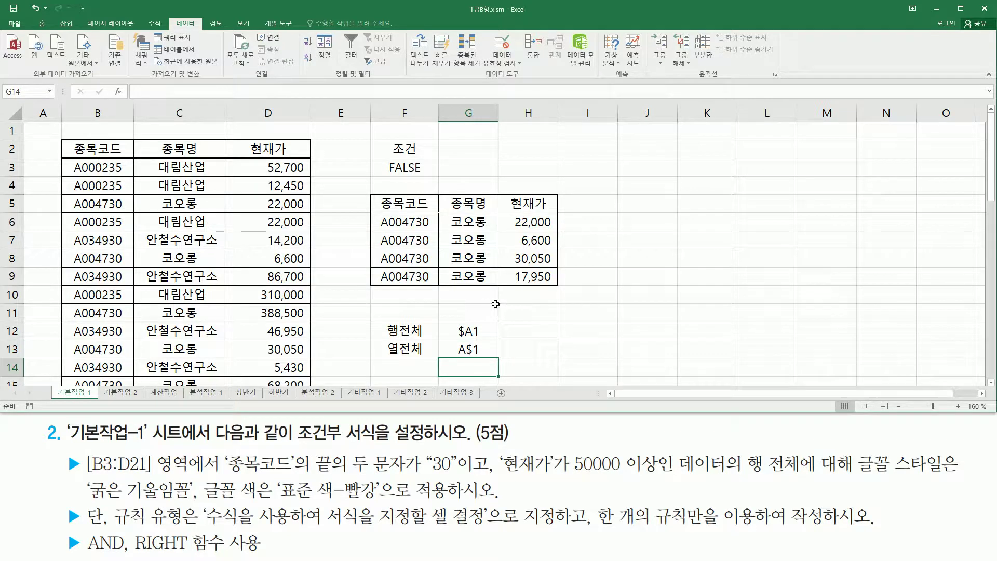
# - Review the required rule type, '수식을 사용하여 서식을 지정할 셀 결정', and the single-rule restriction
pyautogui.moveTo(112, 526)
pyautogui.mouseDown()
pyautogui.moveTo(335, 540)
pyautogui.moveTo(491, 531)
pyautogui.mouseUp()
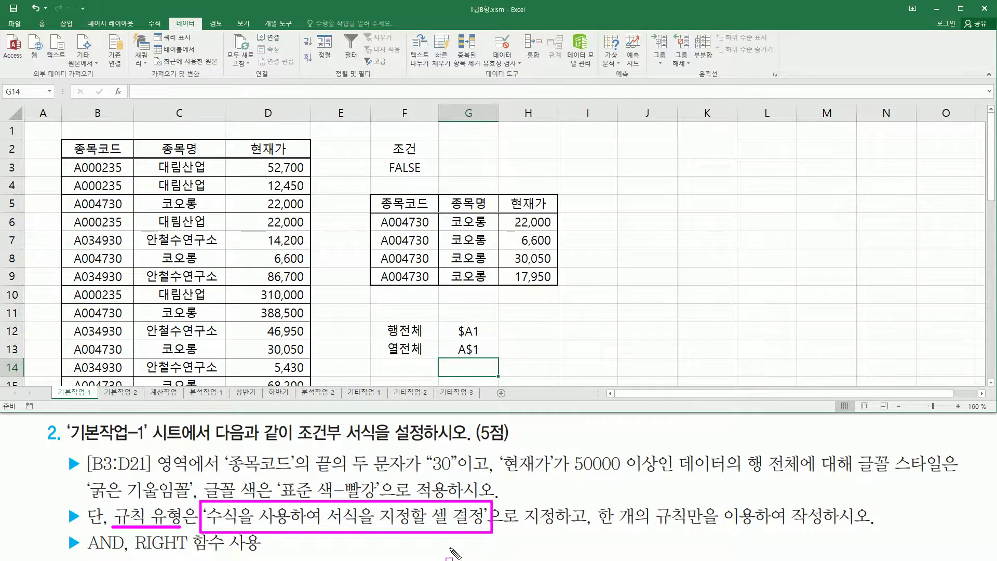
pyautogui.moveTo(591, 530); pyautogui.dragTo(722, 532)
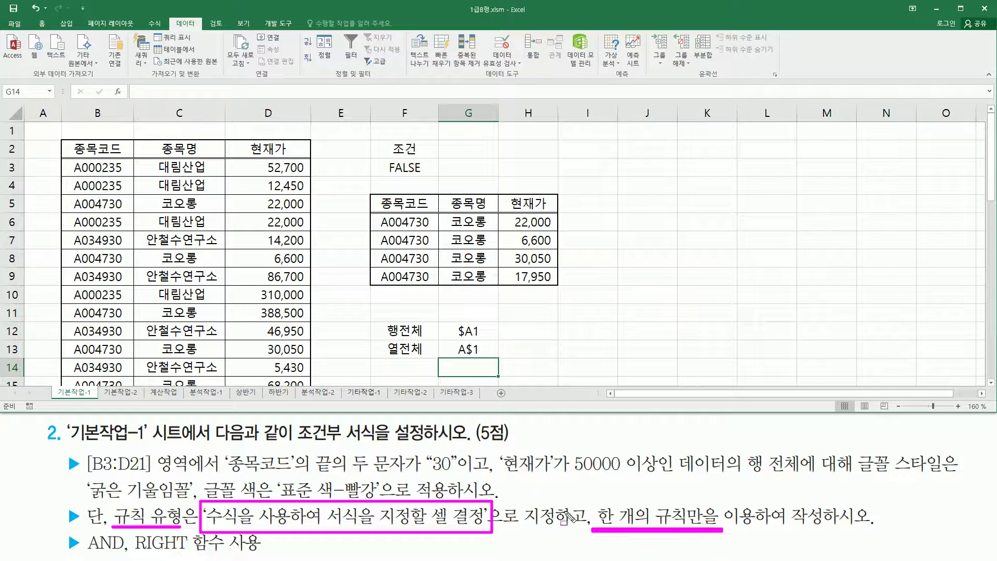
pyautogui.press('Escape')
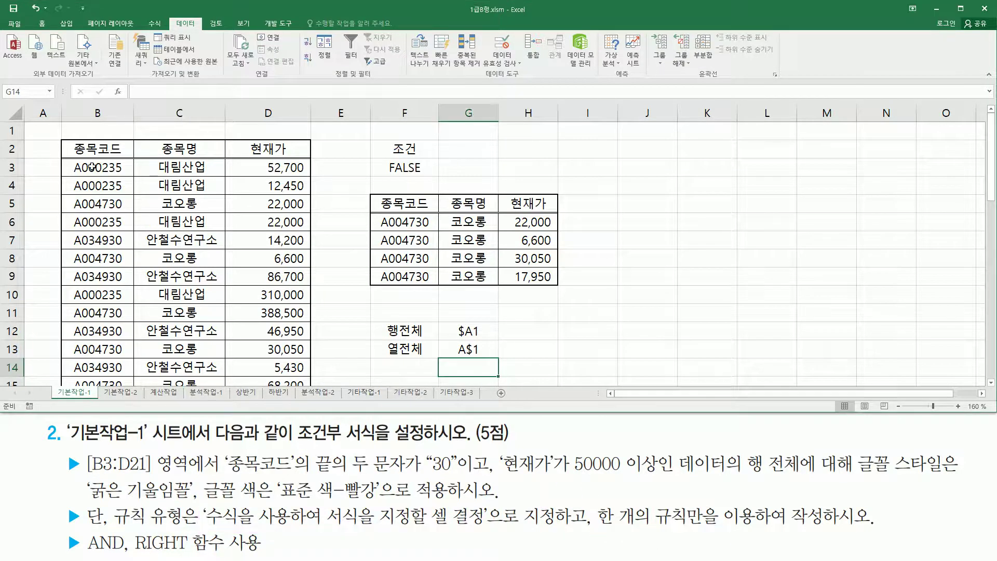
# - Select the data range B3:D21 without its headers and start a new conditional formatting rule for it
pyautogui.click(102, 168)
pyautogui.moveTo(91, 166); pyautogui.dragTo(283, 340)
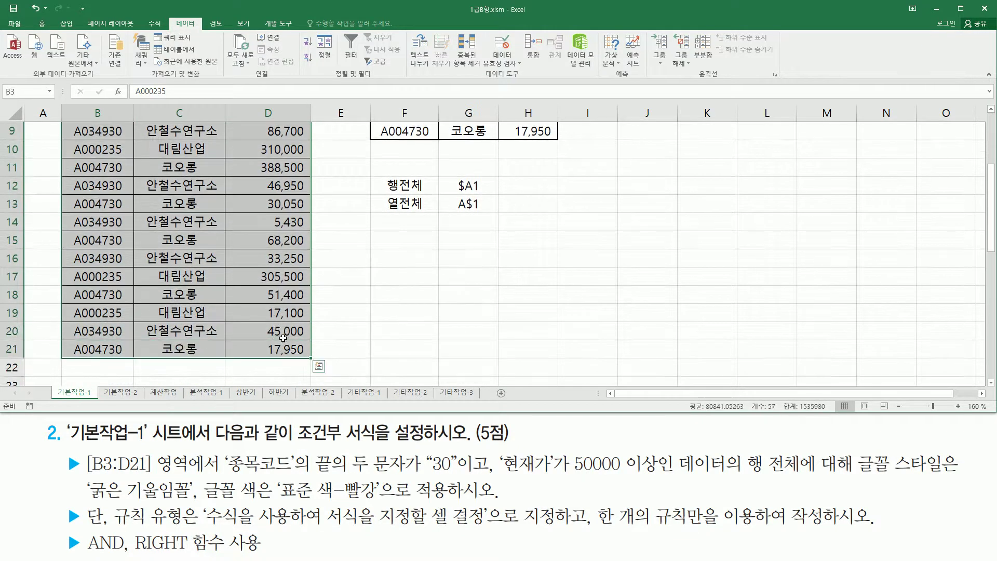
pyautogui.scroll(3, 283, 338)
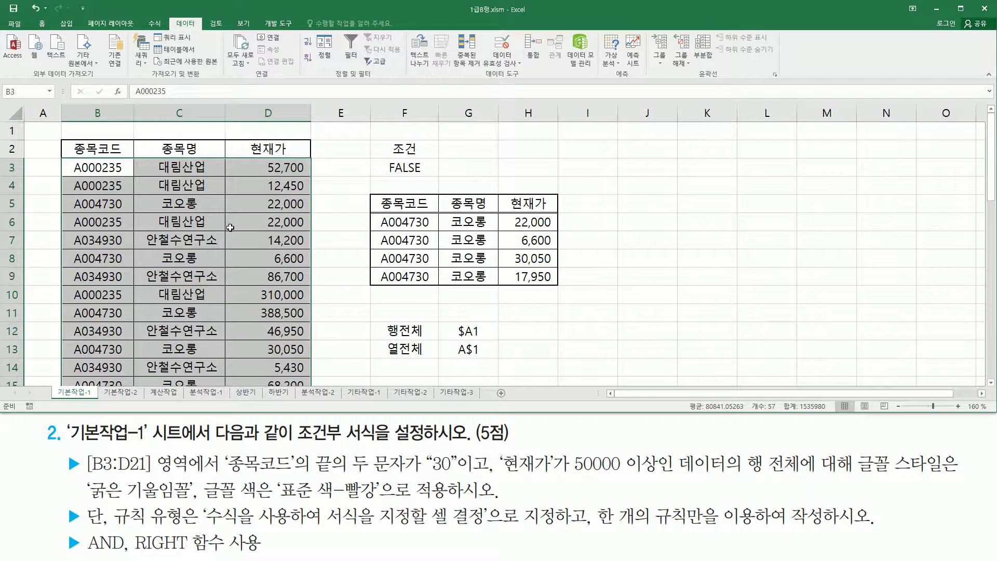
pyautogui.click(42, 23)
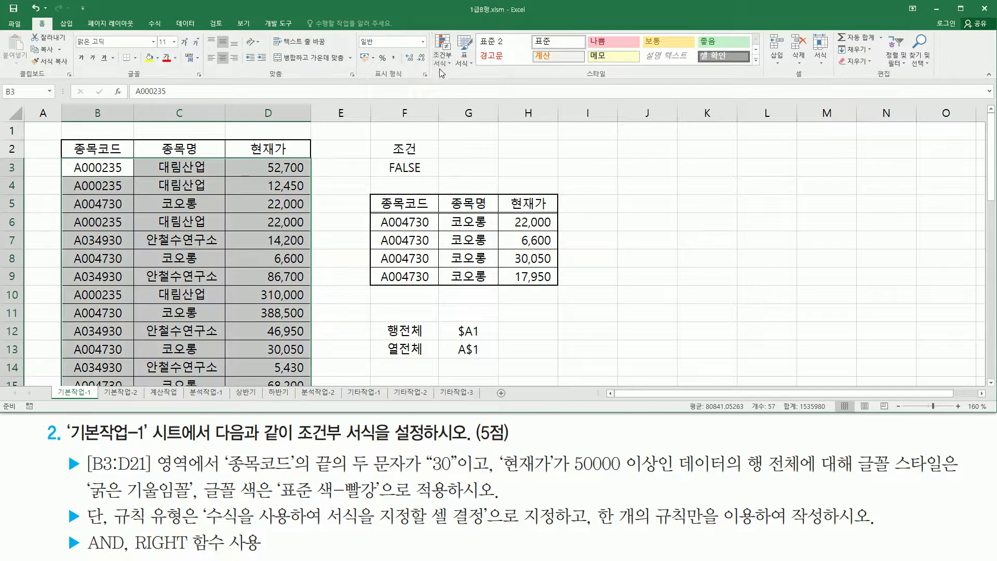
pyautogui.click(444, 51)
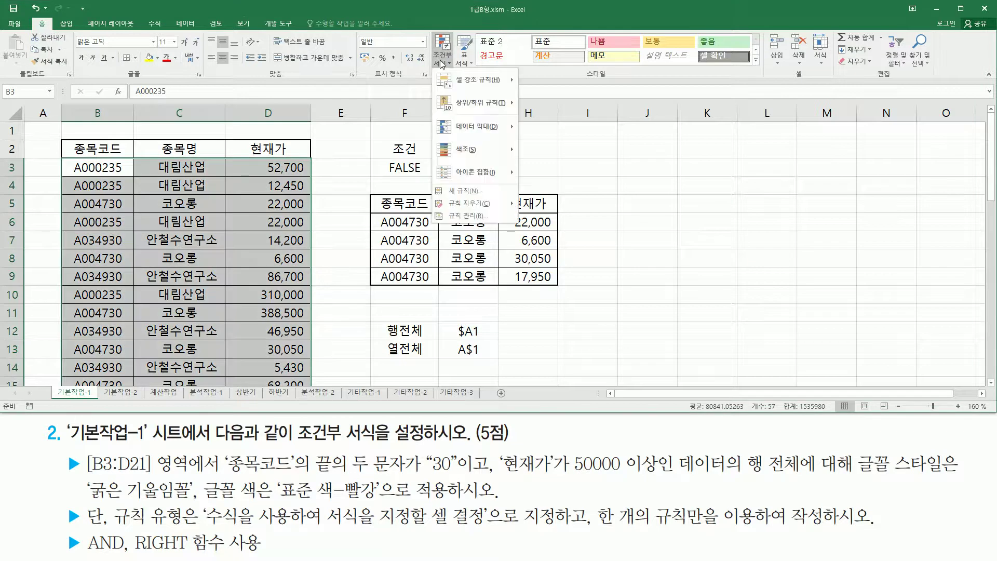
pyautogui.click(476, 190)
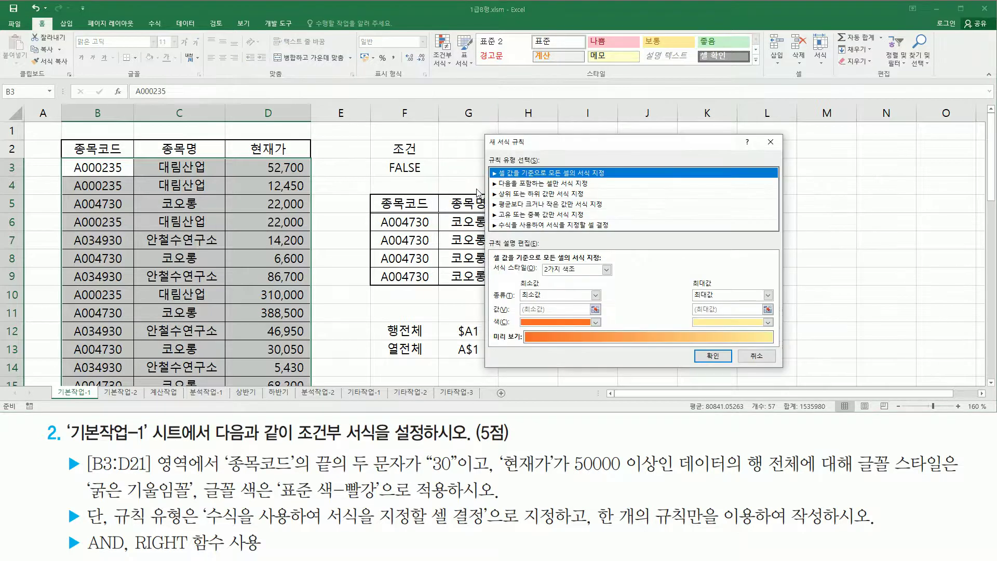
# - Set the new rule's type to '수식을 사용하여 서식을 지정할 셀 결정'
pyautogui.moveTo(532, 148); pyautogui.dragTo(400, 147)
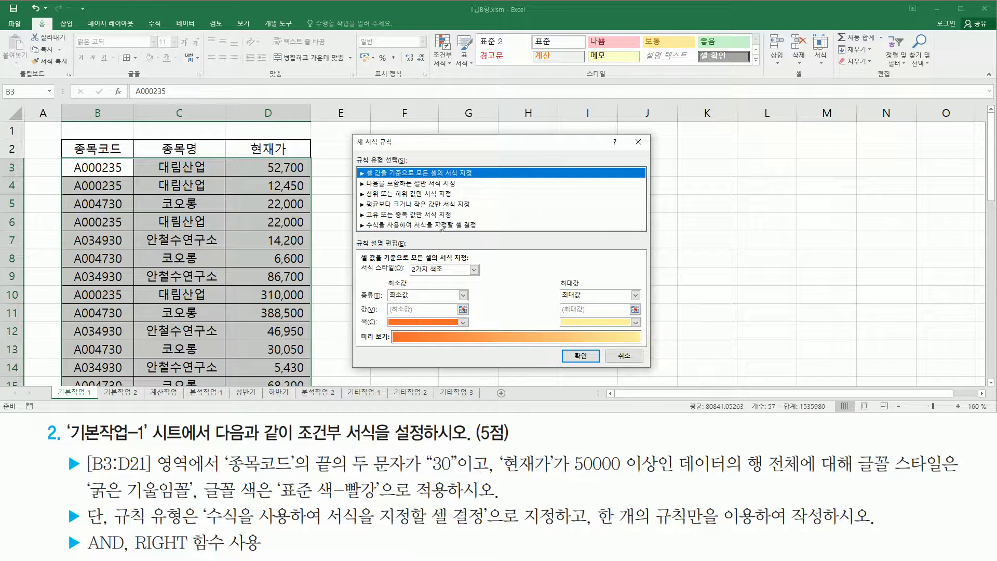
pyautogui.moveTo(351, 151); pyautogui.dragTo(407, 167)
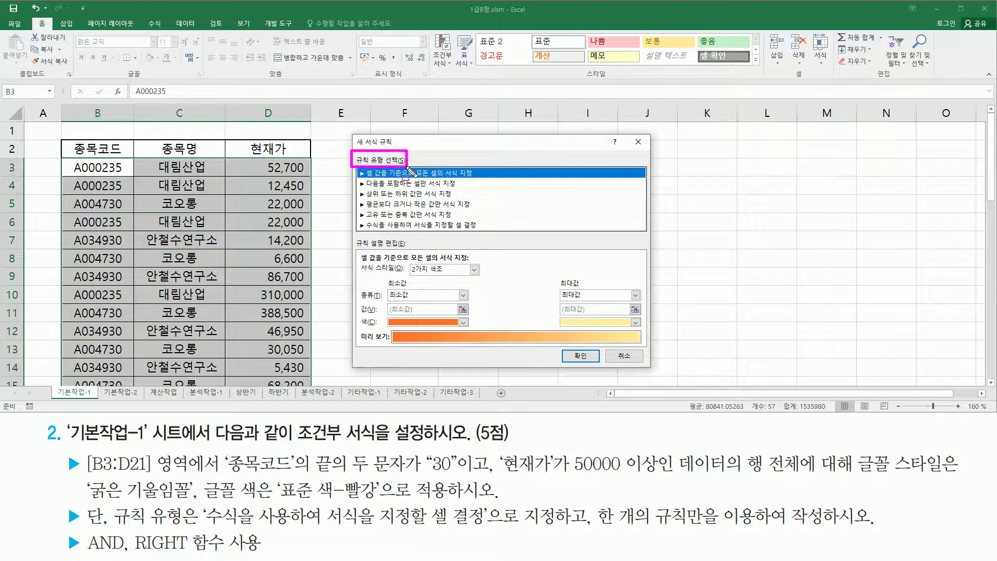
pyautogui.moveTo(353, 219); pyautogui.dragTo(483, 230)
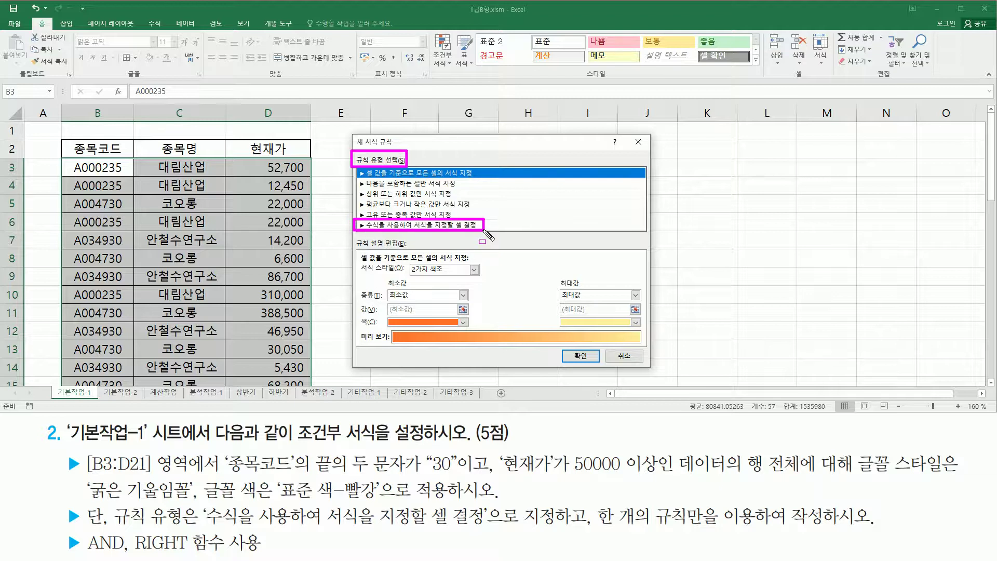
pyautogui.click(475, 225)
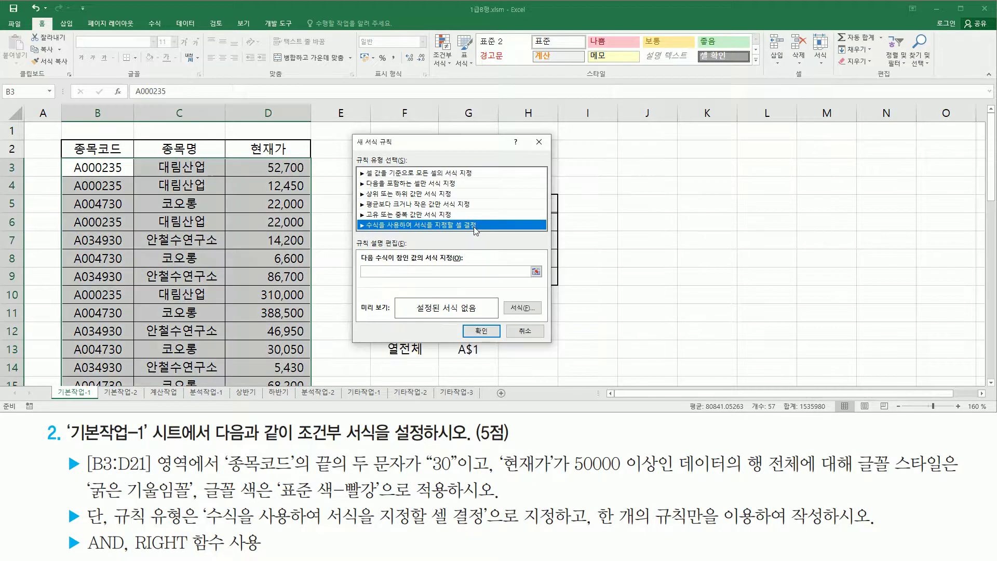
pyautogui.moveTo(356, 262)
pyautogui.mouseDown()
pyautogui.moveTo(410, 280)
pyautogui.moveTo(478, 280)
pyautogui.mouseUp()
pyautogui.press('Escape')
# - Begin the rule formula with the stock-code condition: =AND( RIGHT($B$3, 2) ="30"
pyautogui.click(418, 271)
pyautogui.click(411, 271)
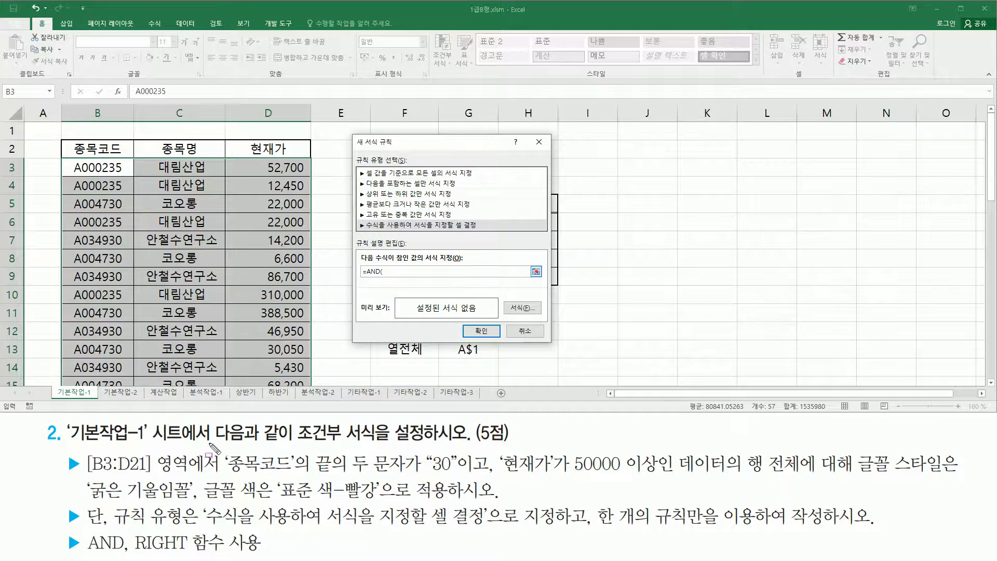
pyautogui.moveTo(219, 474); pyautogui.dragTo(409, 474)
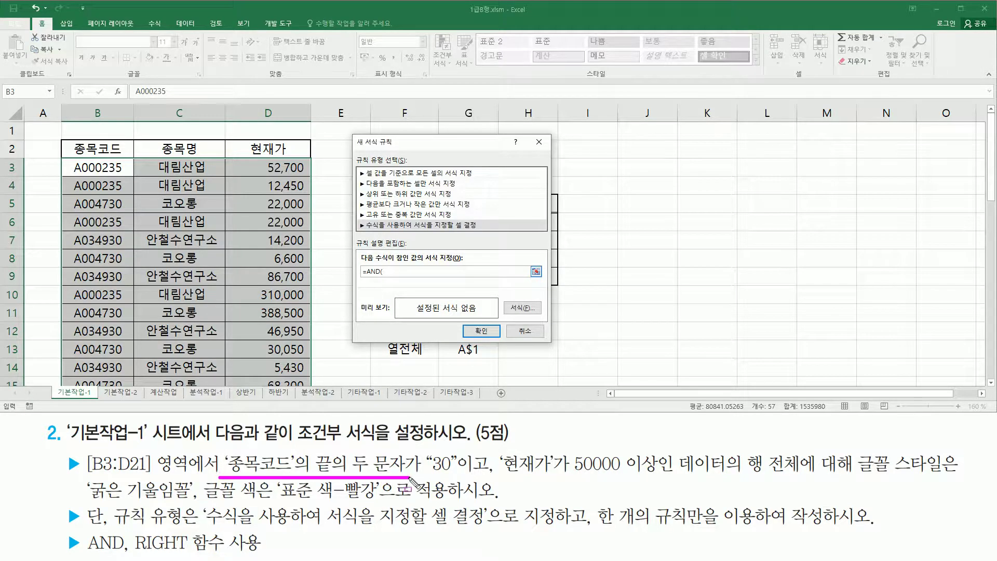
pyautogui.press('Escape')
pyautogui.click(406, 269)
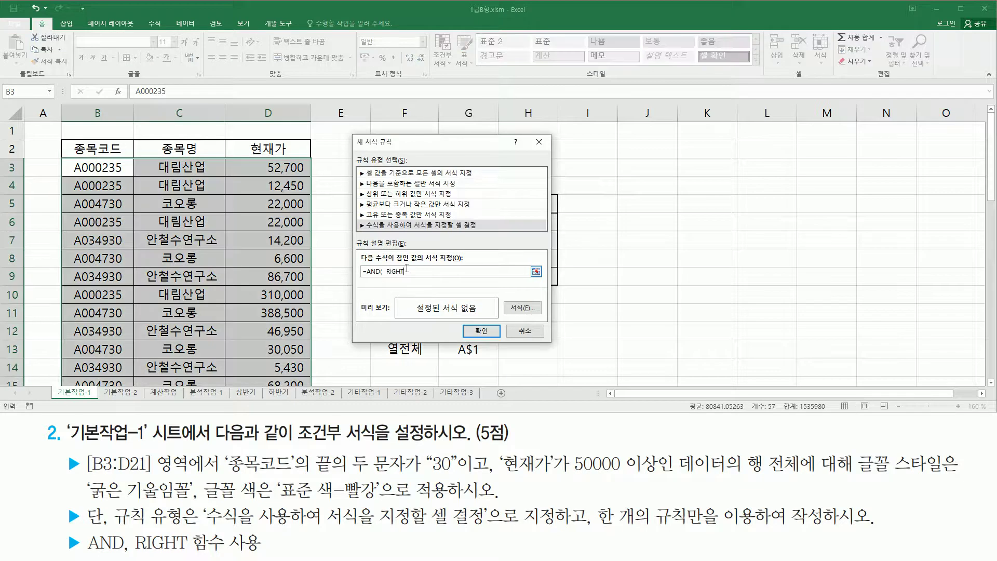
pyautogui.write('RIGHT(')
pyautogui.click(97, 166)
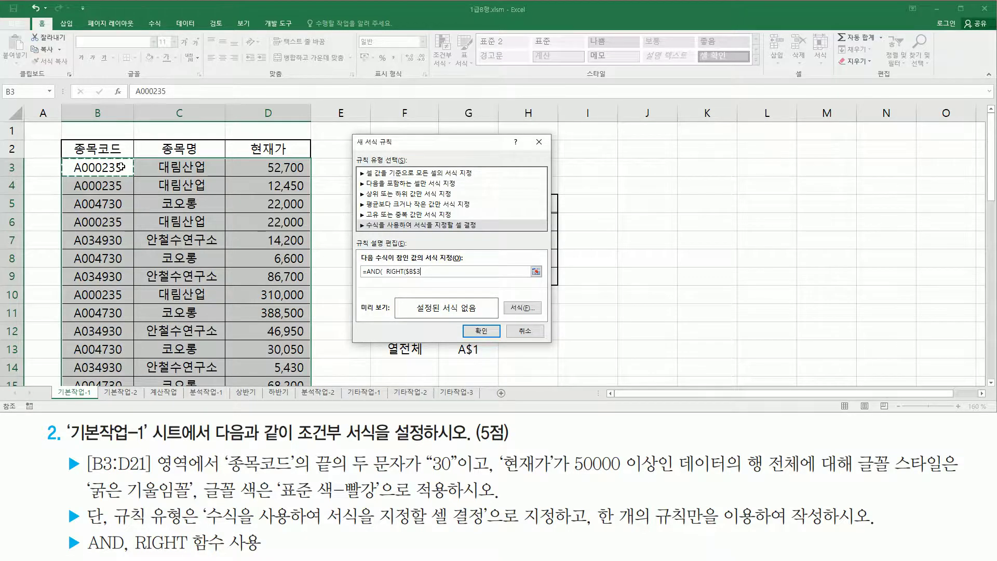
pyautogui.write(', 2) ="30')
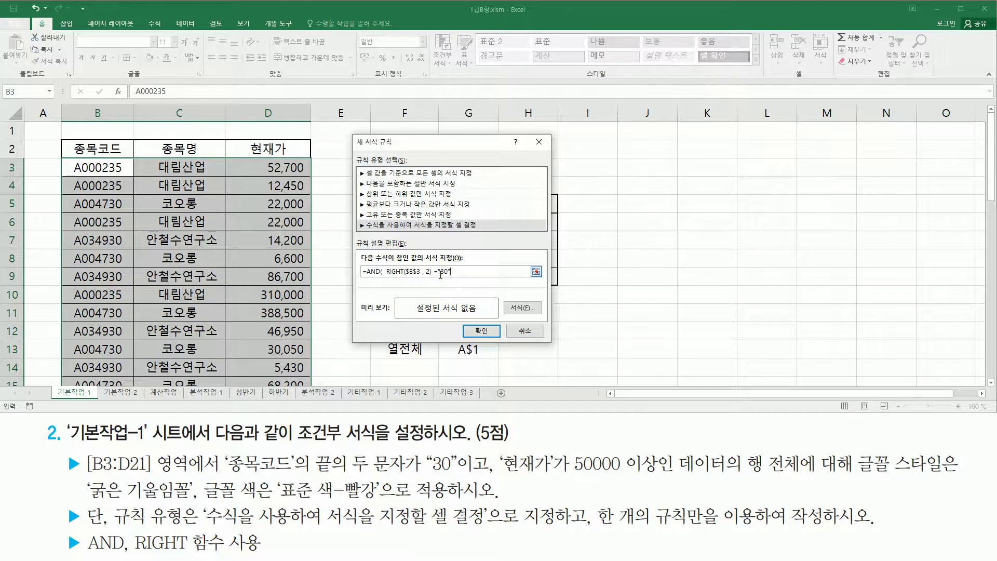
# - Add the price condition $D$3 >=50000 as the second AND argument and close the formula
pyautogui.write('"')
pyautogui.press('BackSpace')
pyautogui.moveTo(438, 274); pyautogui.dragTo(487, 274)
pyautogui.click(439, 273)
pyautogui.write('"')
pyautogui.click(277, 167)
pyautogui.write('>=50000')
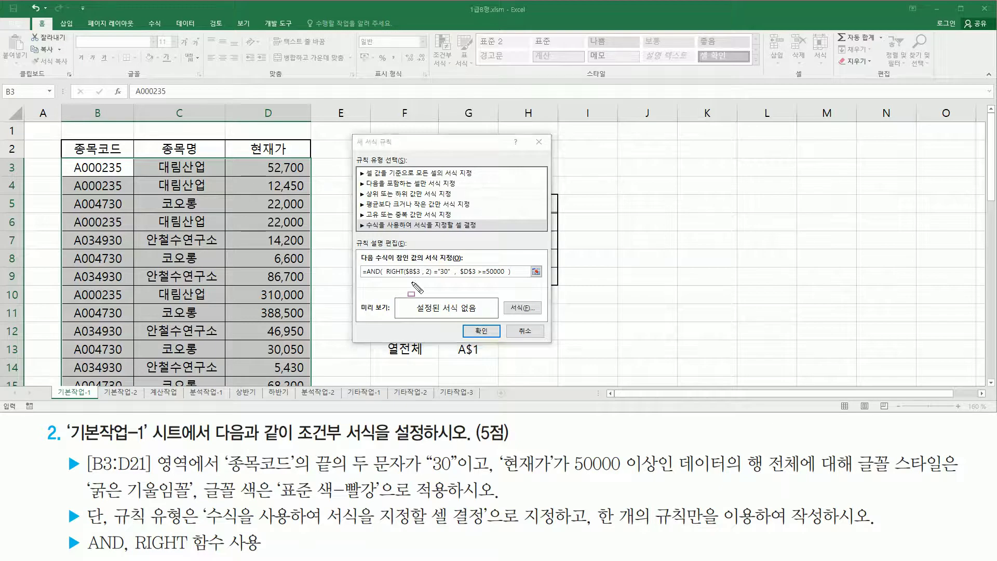
# - Change the formula's cell references to $B3 and $D3 so the rule applies to whole rows
pyautogui.moveTo(404, 278); pyautogui.dragTo(485, 278)
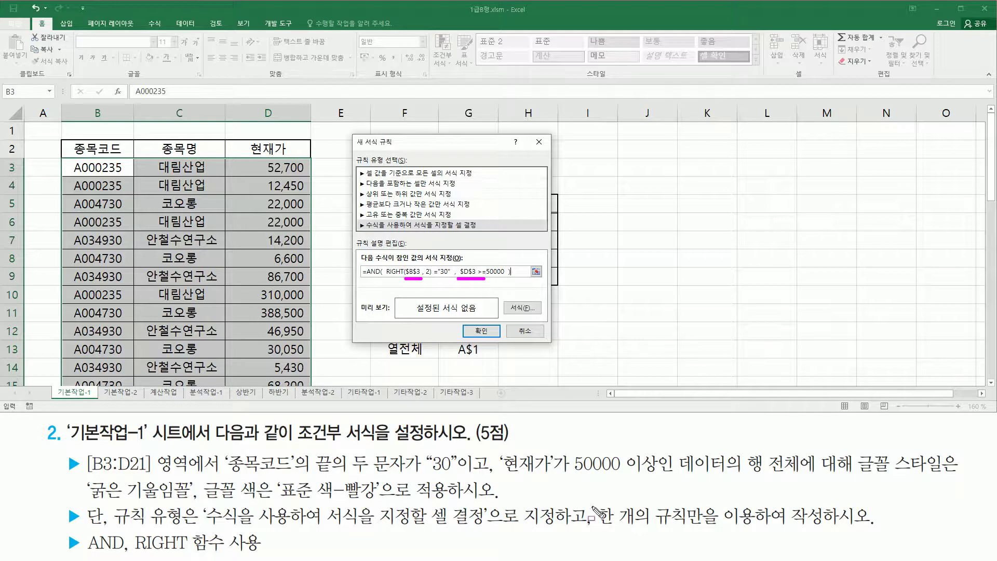
pyautogui.moveTo(743, 451); pyautogui.dragTo(739, 467)
pyautogui.press('Escape')
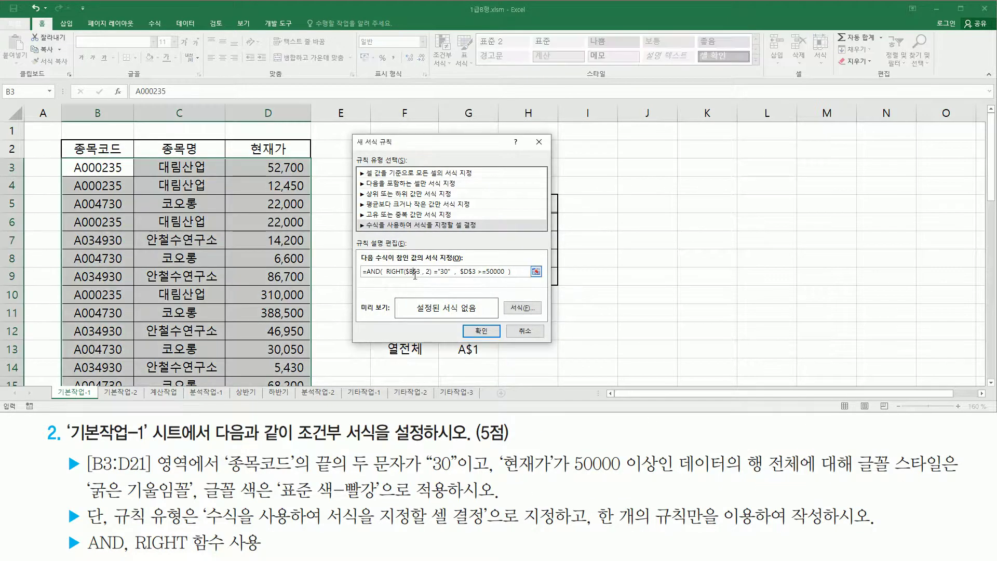
pyautogui.click(415, 270)
pyautogui.press('BackSpace')
pyautogui.click(467, 272)
pyautogui.press('F4')
pyautogui.press('F4')
pyautogui.click(467, 272)
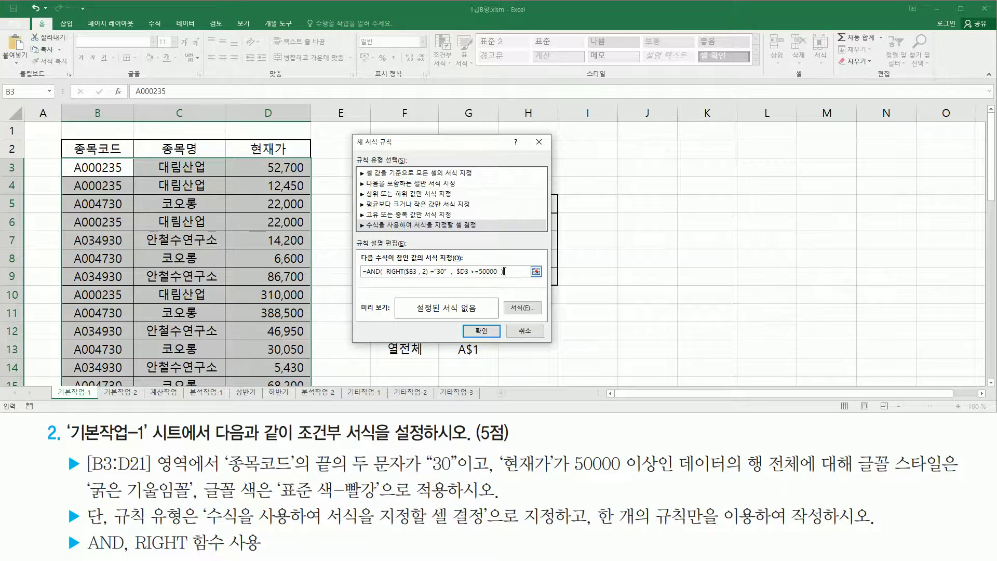
# - Give the rule the 굵은 기울임꼴 font style and the standard red font colour, and apply it to the range
pyautogui.click(520, 312)
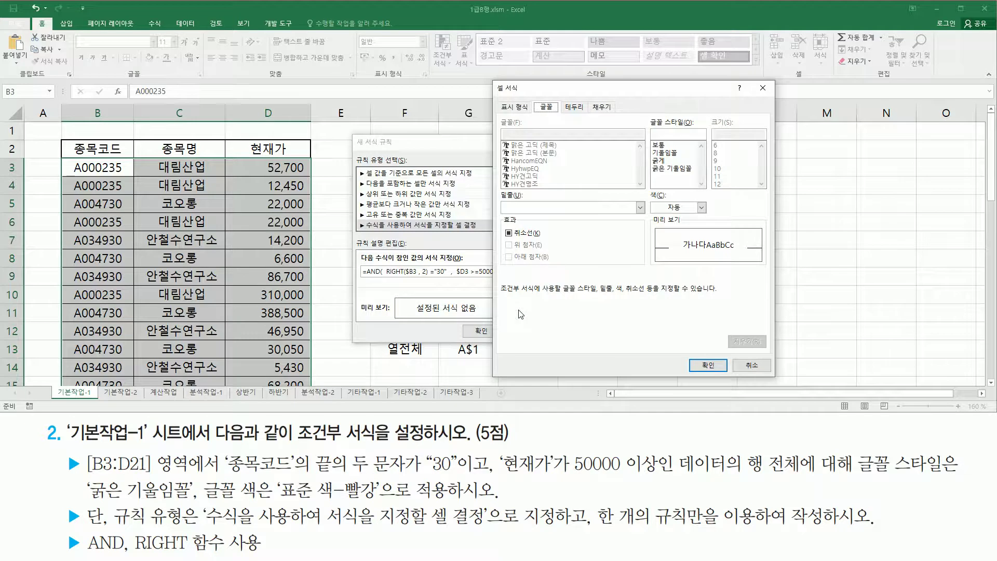
pyautogui.click(669, 168)
pyautogui.click(701, 207)
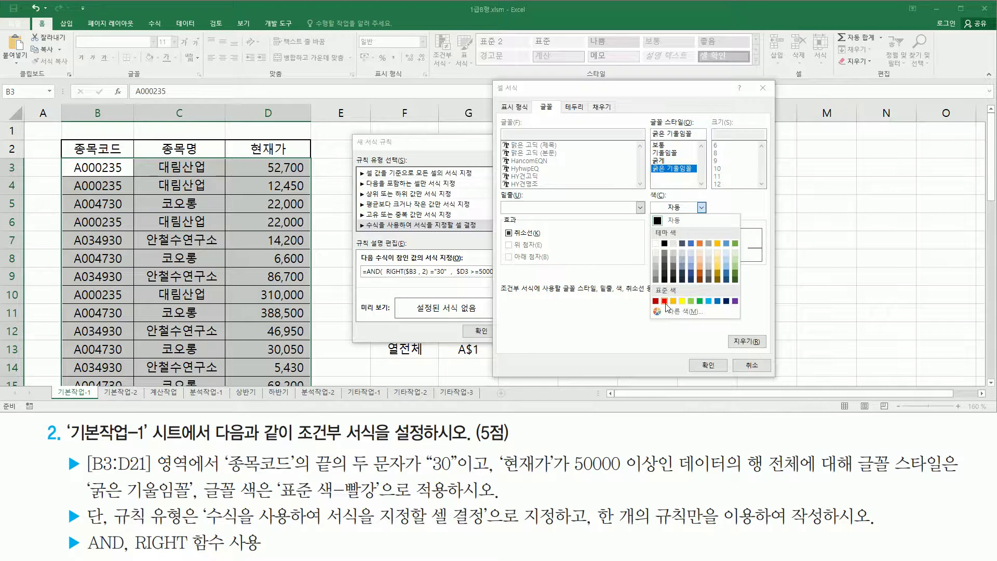
pyautogui.click(665, 301)
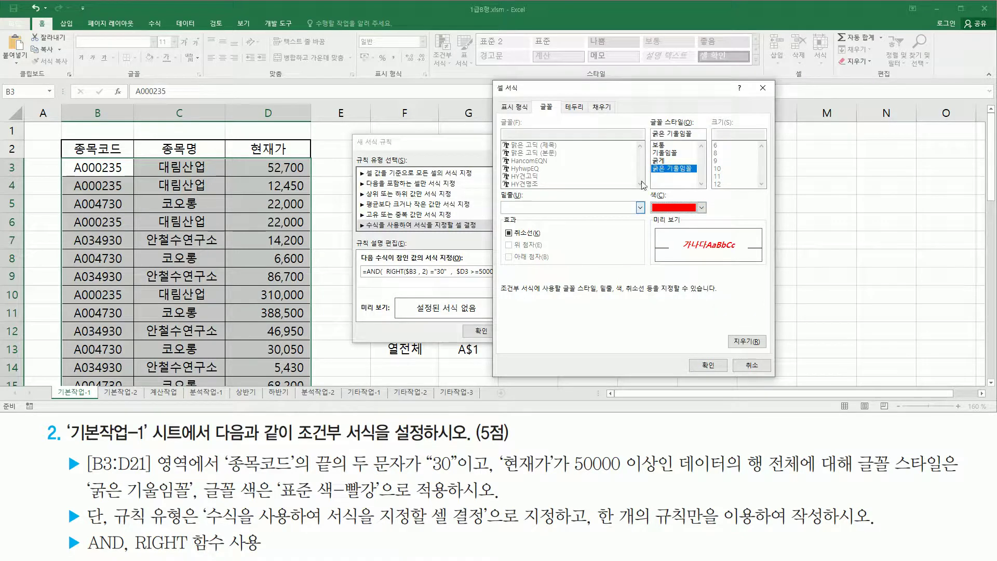
pyautogui.moveTo(644, 157); pyautogui.dragTo(713, 182)
pyautogui.moveTo(641, 196); pyautogui.dragTo(714, 225)
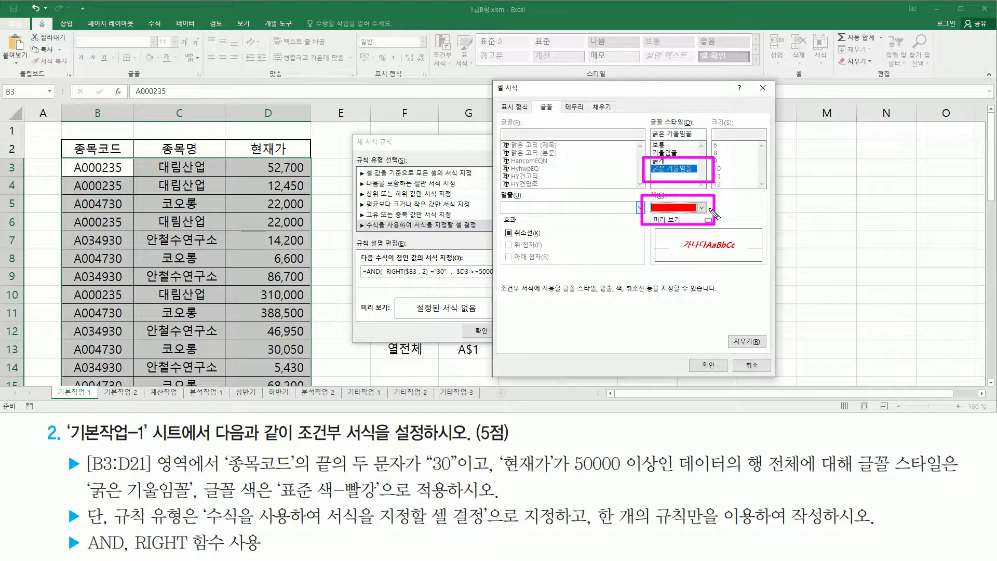
pyautogui.click(707, 365)
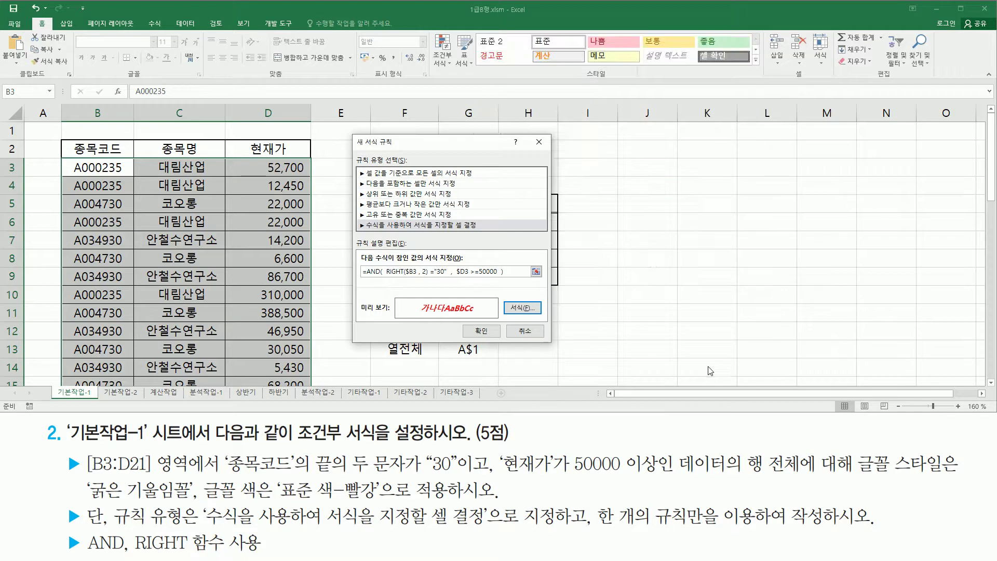
pyautogui.click(482, 330)
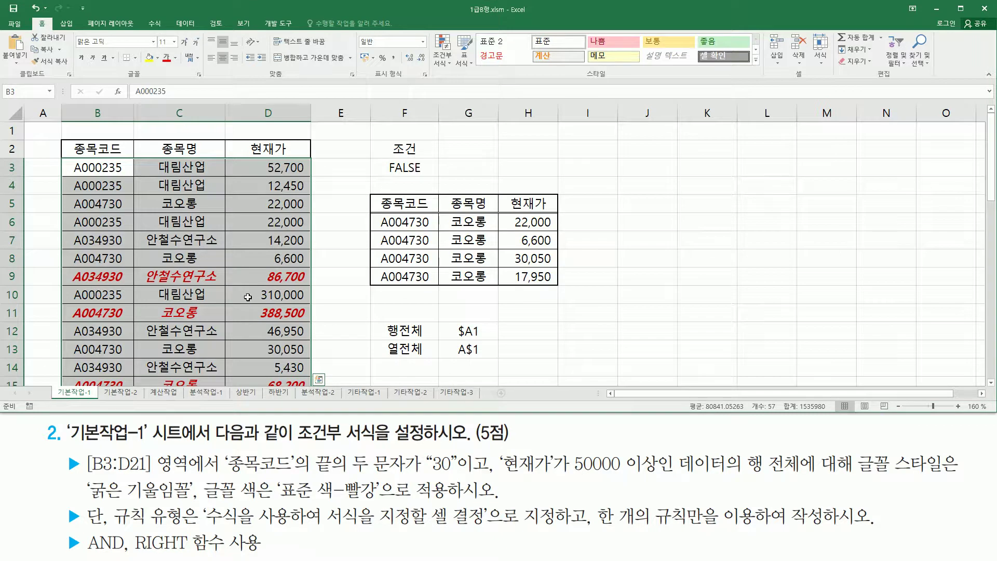
# - Check the last two characters of 종목코드 and the 현재가 values in the formatted rows and in unformatted rows 7 and 8
pyautogui.scroll(-3, 248, 296)
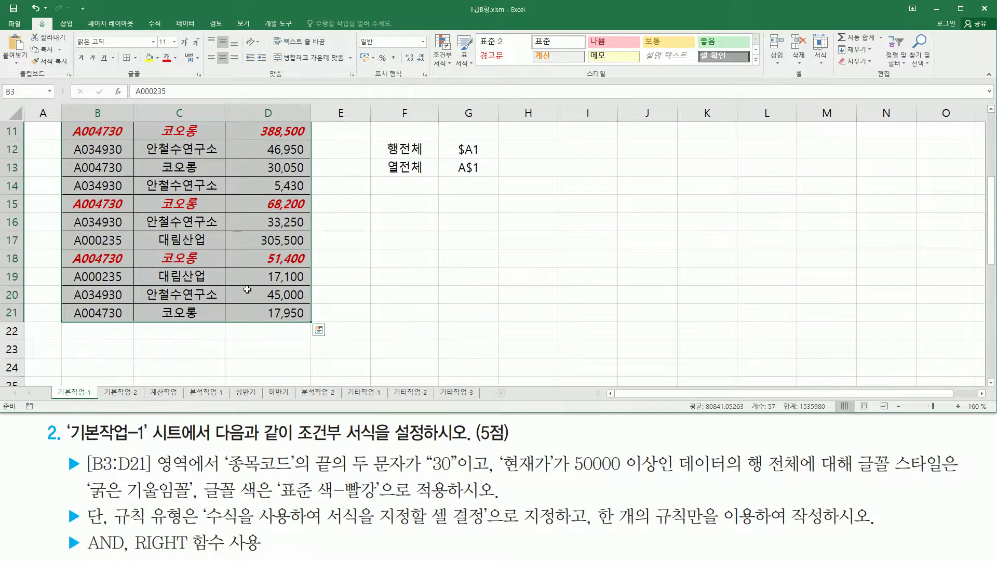
pyautogui.click(991, 110)
pyautogui.click(991, 110)
pyautogui.click(990, 110)
pyautogui.click(990, 110)
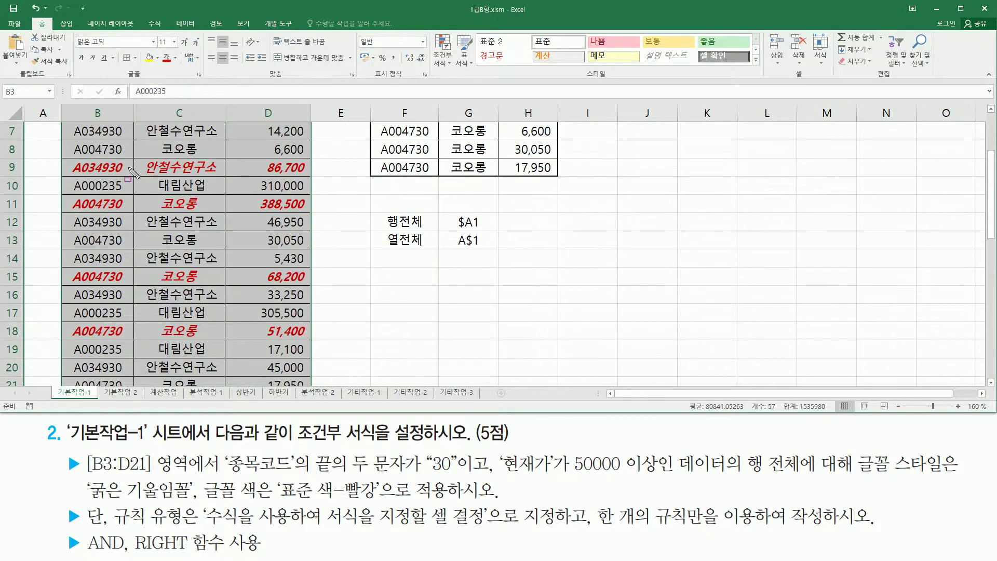
pyautogui.moveTo(108, 156)
pyautogui.mouseDown()
pyautogui.moveTo(137, 187)
pyautogui.moveTo(130, 179)
pyautogui.moveTo(136, 222)
pyautogui.moveTo(143, 217)
pyautogui.mouseUp()
pyautogui.moveTo(115, 270); pyautogui.dragTo(127, 266)
pyautogui.moveTo(107, 328)
pyautogui.mouseDown()
pyautogui.moveTo(125, 339)
pyautogui.moveTo(123, 323)
pyautogui.mouseUp()
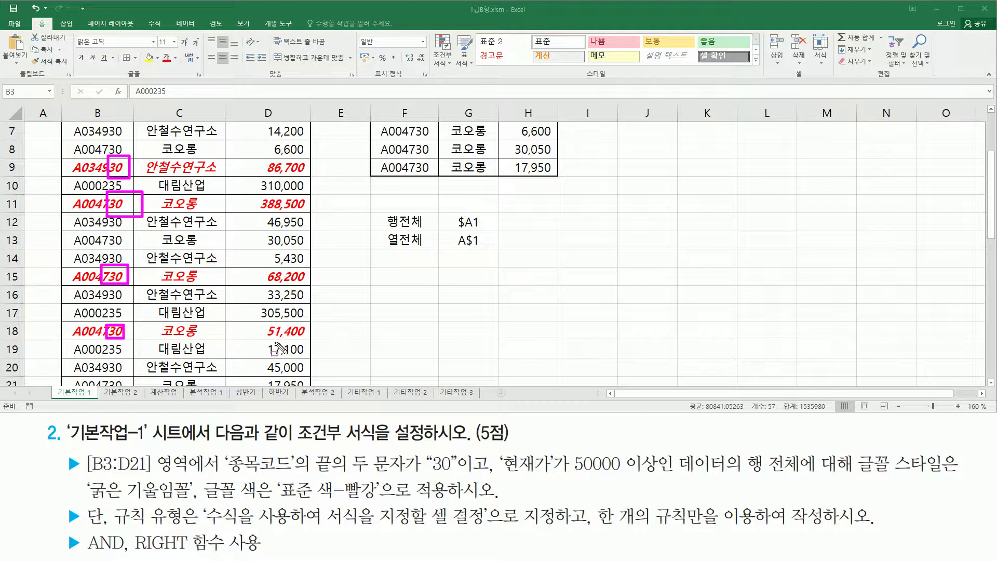
pyautogui.moveTo(261, 341); pyautogui.dragTo(307, 341)
pyautogui.moveTo(266, 284); pyautogui.dragTo(329, 284)
pyautogui.moveTo(258, 222); pyautogui.dragTo(336, 223)
pyautogui.moveTo(271, 180); pyautogui.dragTo(332, 179)
pyautogui.press('Escape')
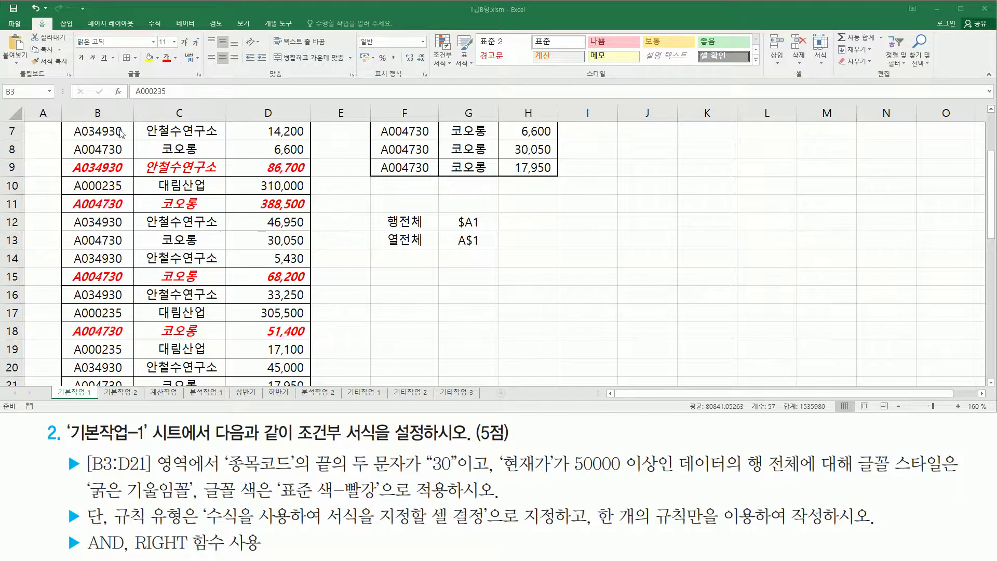
pyautogui.moveTo(108, 120); pyautogui.dragTo(127, 144)
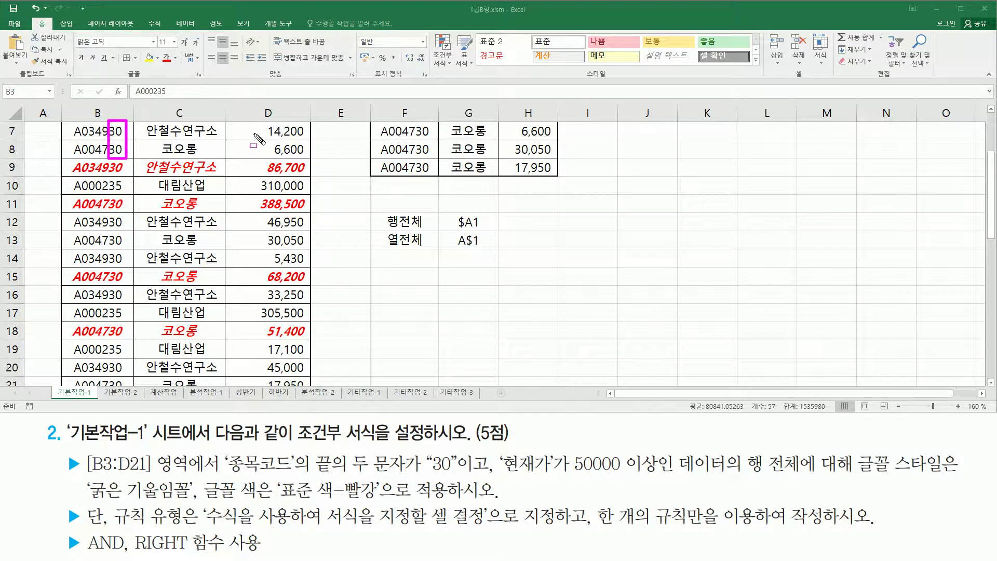
pyautogui.moveTo(260, 121); pyautogui.dragTo(311, 156)
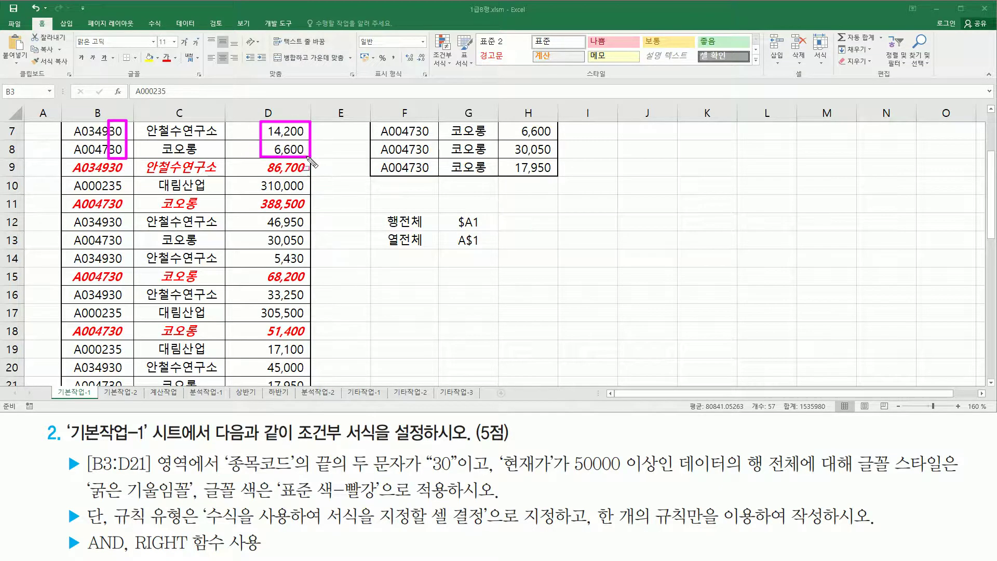
pyautogui.press('Escape')
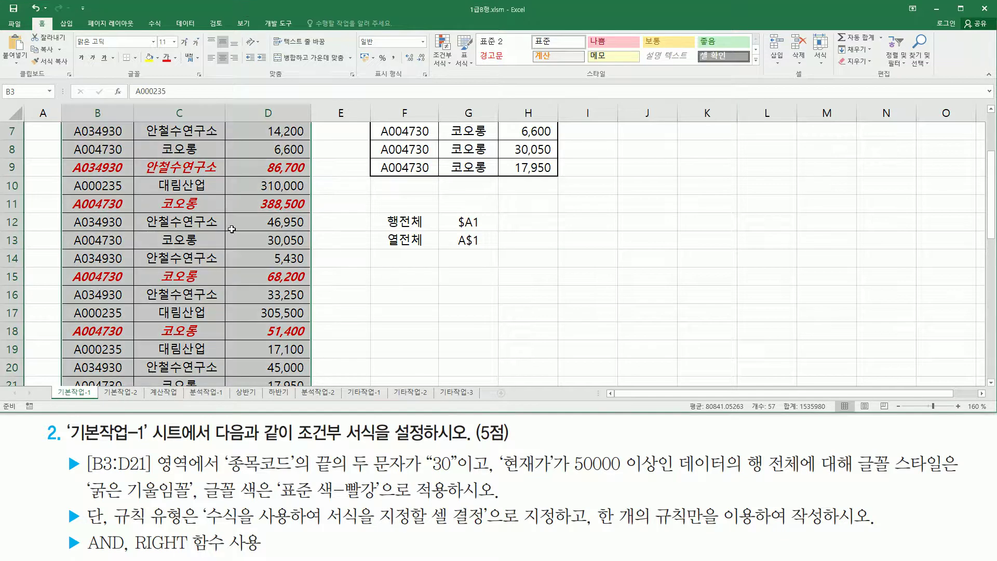
# - Put the rule formula =AND( RIGHT($B3, 2) ="30", $D3 >=50000 ) as a red text note in F15
pyautogui.click(396, 273)
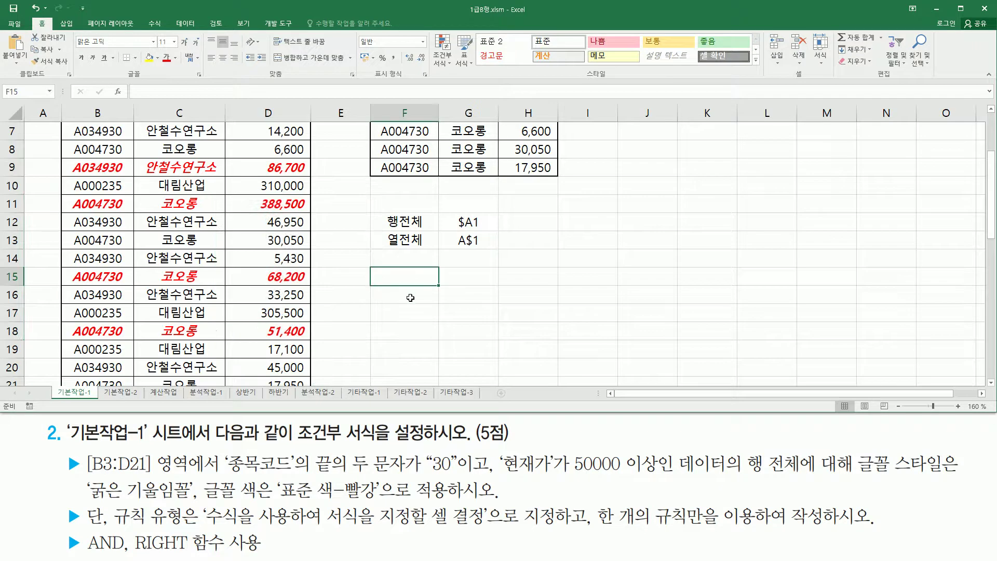
pyautogui.click(416, 335)
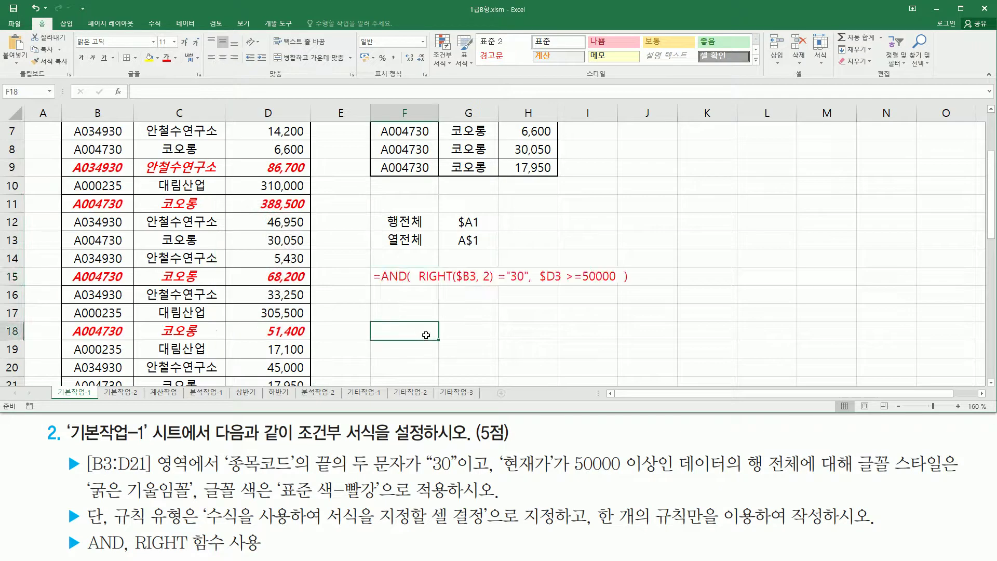
# - Review the formula note in F15, examining its RIGHT condition on $B3 and its comparison on $D3
pyautogui.moveTo(418, 286); pyautogui.dragTo(616, 286)
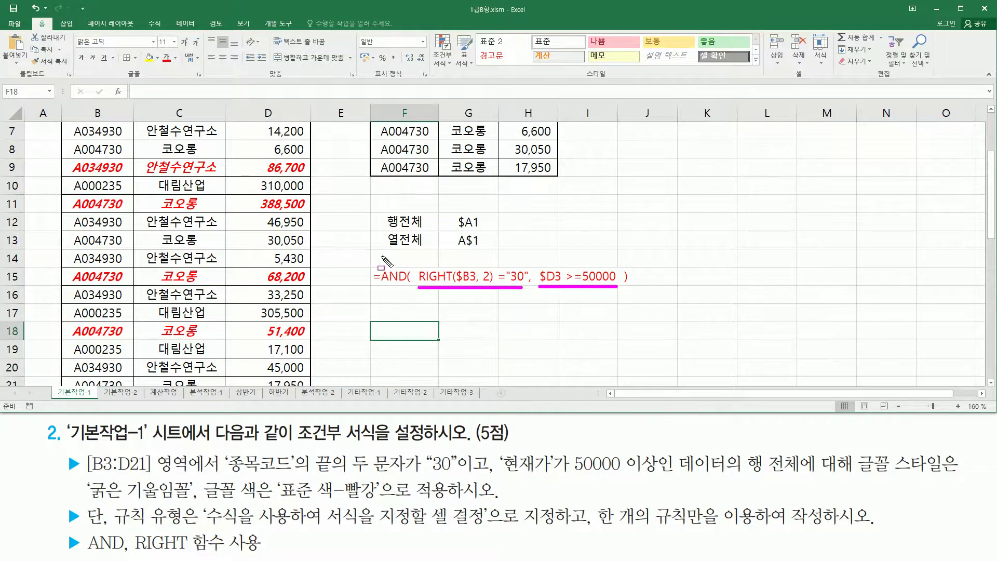
pyautogui.moveTo(379, 254)
pyautogui.mouseDown()
pyautogui.moveTo(412, 304)
pyautogui.moveTo(636, 307)
pyautogui.mouseUp()
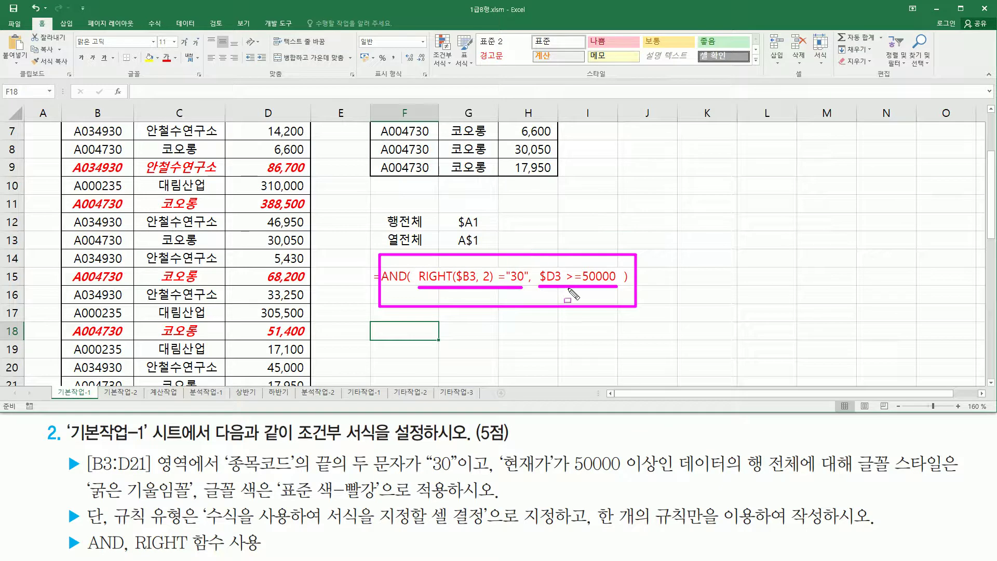
pyautogui.press('Escape')
pyautogui.hotkey('ctrl', '2')
pyautogui.moveTo(416, 285); pyautogui.dragTo(492, 284)
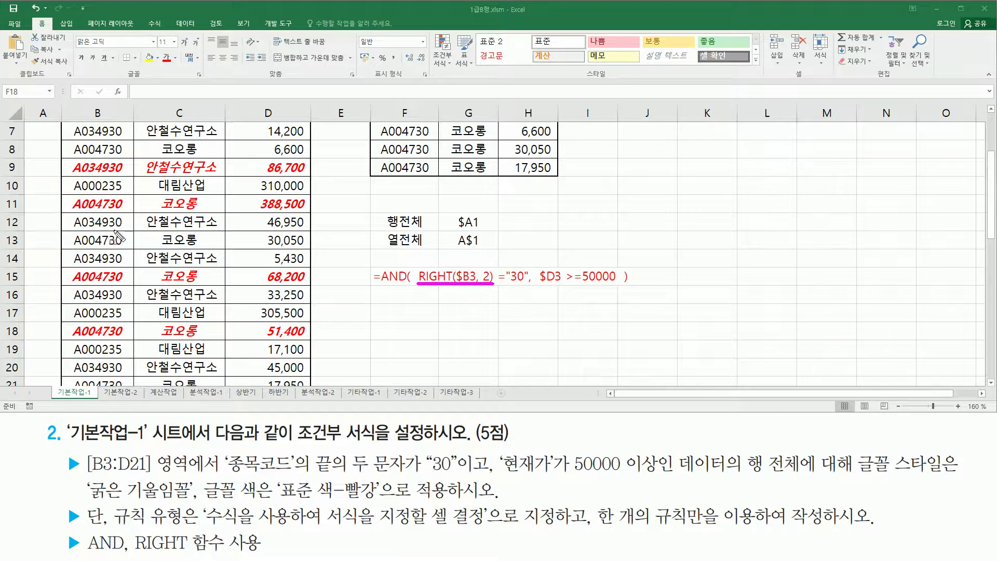
pyautogui.click(486, 265)
pyautogui.moveTo(496, 260)
pyautogui.mouseDown()
pyautogui.moveTo(497, 291)
pyautogui.moveTo(528, 260)
pyautogui.moveTo(531, 292)
pyautogui.mouseUp()
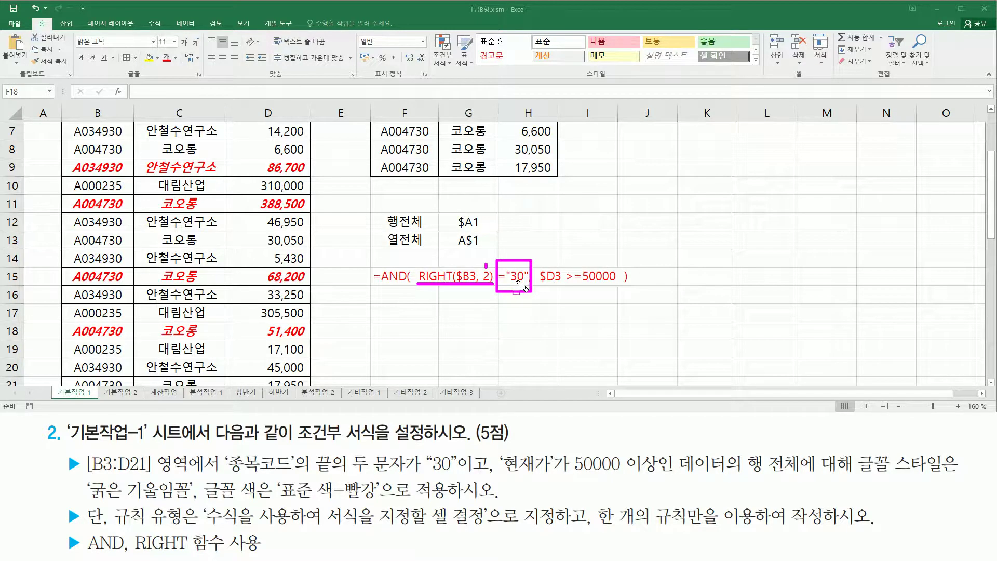
pyautogui.moveTo(540, 285)
pyautogui.mouseDown()
pyautogui.moveTo(582, 291)
pyautogui.moveTo(620, 267)
pyautogui.moveTo(619, 289)
pyautogui.mouseUp()
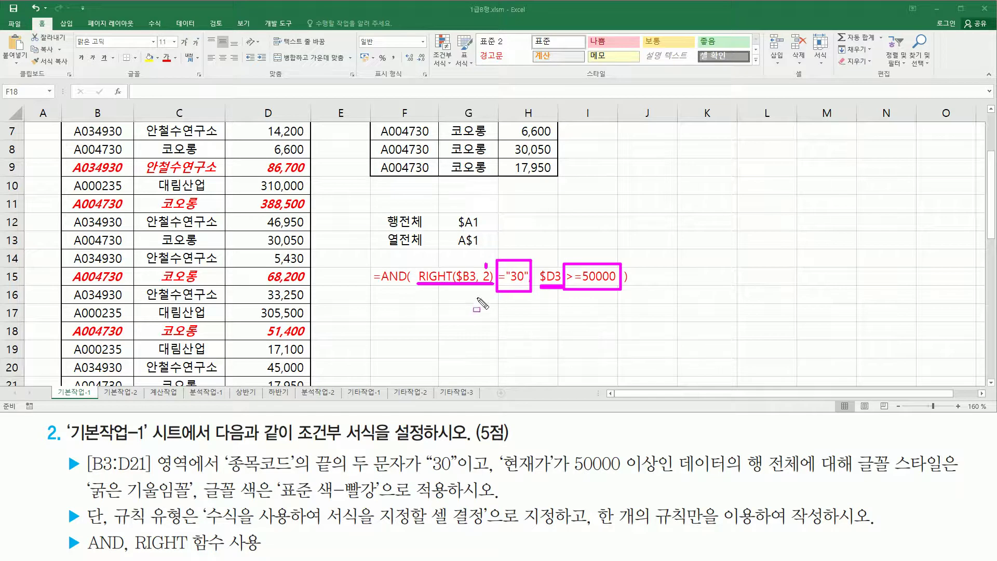
pyautogui.press('Escape')
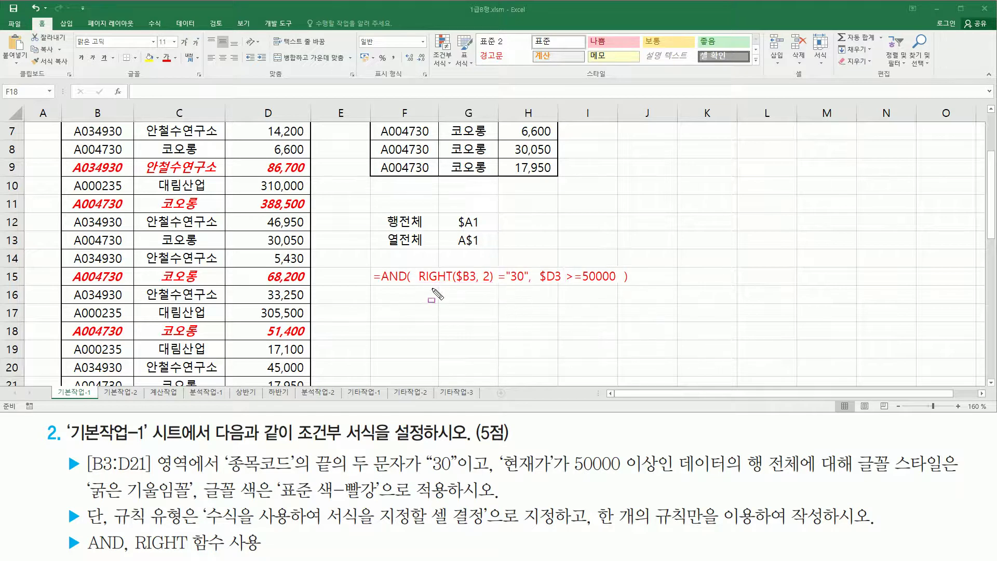
pyautogui.moveTo(418, 287); pyautogui.dragTo(492, 286)
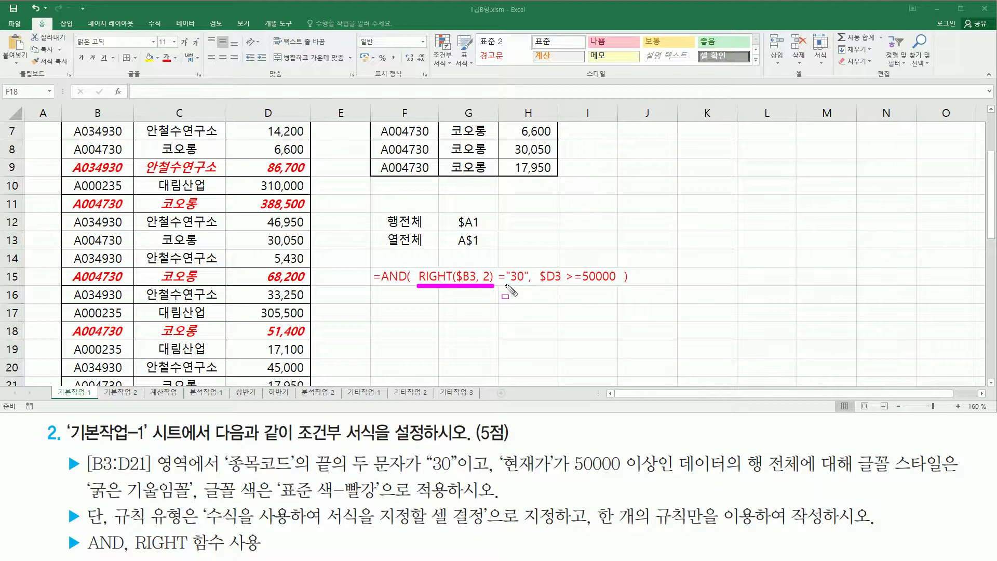
# - Examine the quoted text "30" compared with the RIGHT result in the F15 formula note
pyautogui.moveTo(504, 285); pyautogui.dragTo(529, 285)
pyautogui.click(508, 267)
pyautogui.click(526, 266)
pyautogui.press('e')
pyautogui.press('Escape')
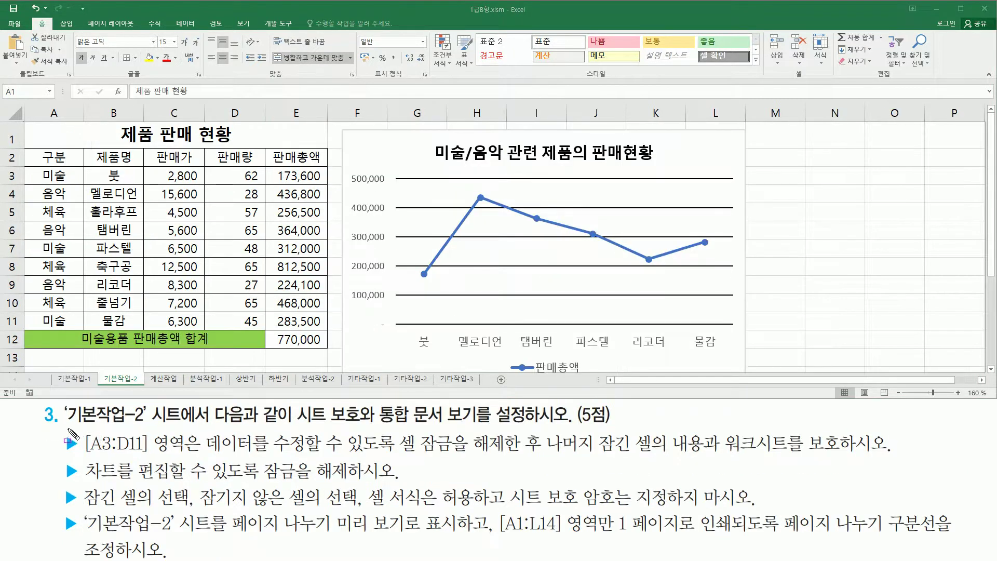
# - Review sheet 기본작업-2's product sales table and line chart against the sheet protection and workbook view task
pyautogui.moveTo(66, 426); pyautogui.dragTo(149, 427)
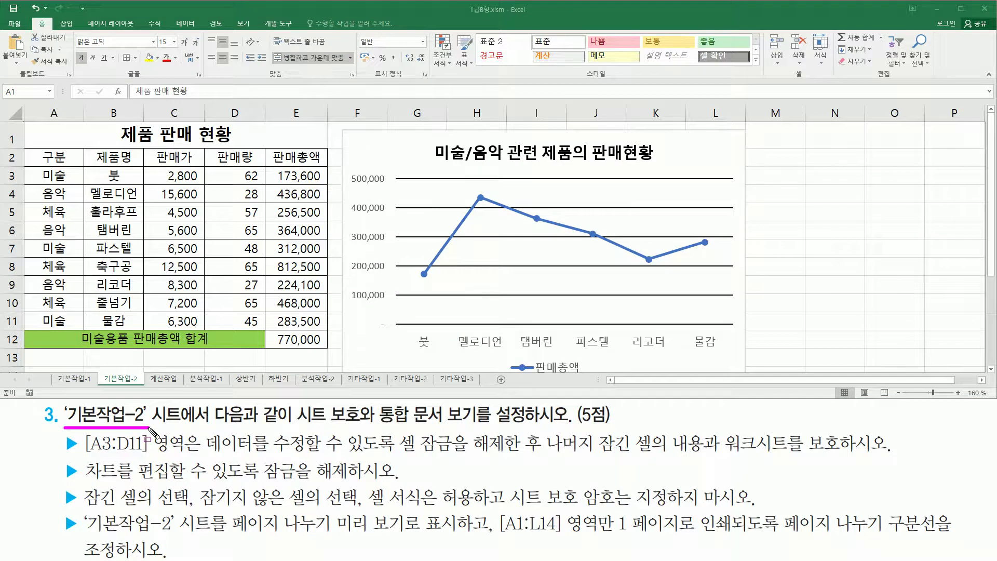
pyautogui.moveTo(296, 426); pyautogui.dragTo(478, 425)
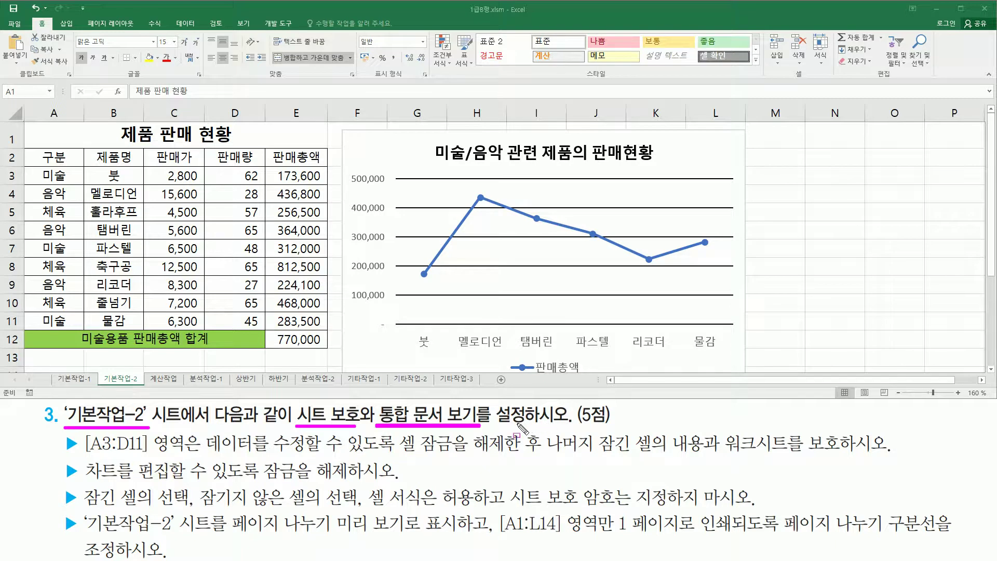
pyautogui.press('Escape')
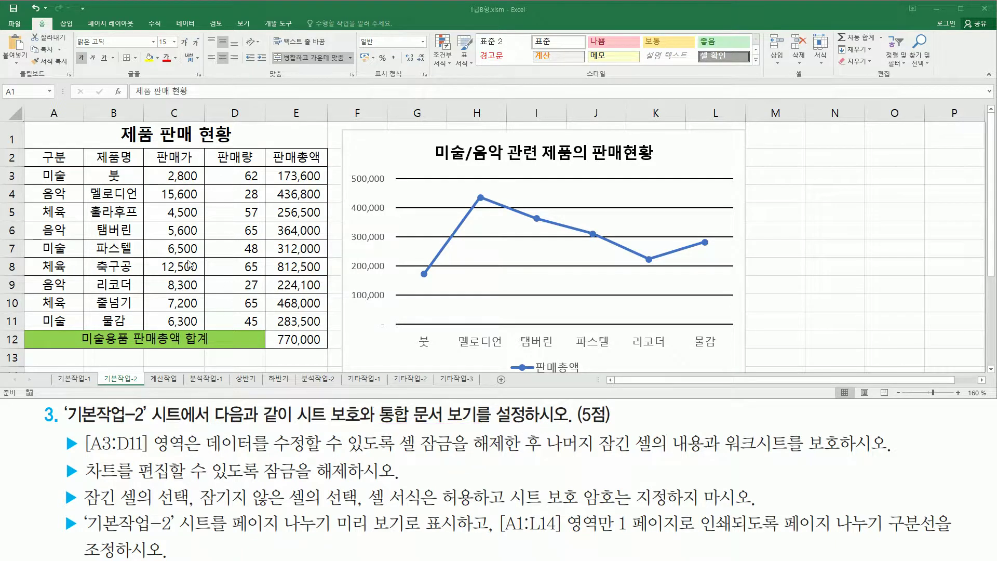
pyautogui.moveTo(25, 123); pyautogui.dragTo(326, 351)
pyautogui.moveTo(345, 130); pyautogui.dragTo(689, 313)
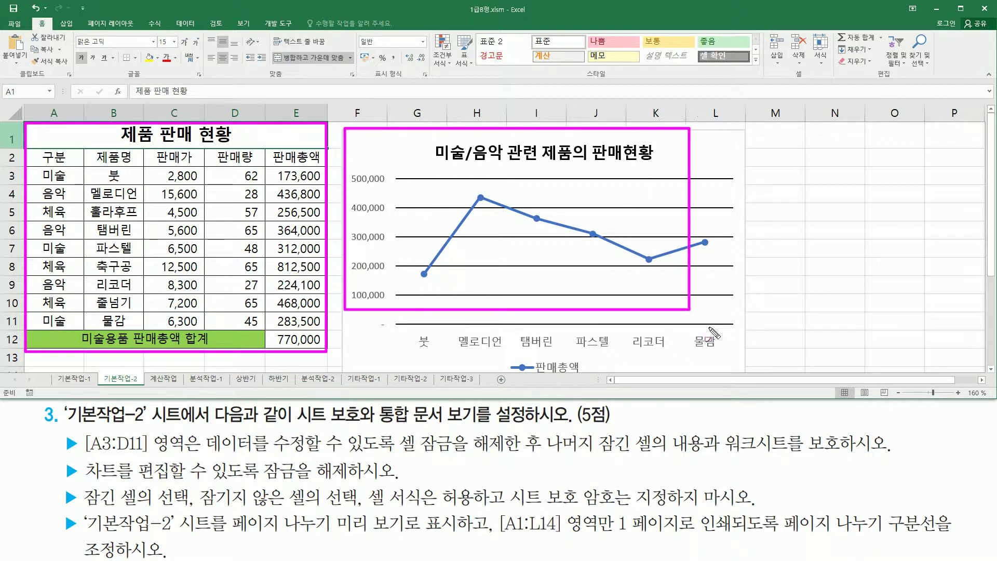
pyautogui.press('Escape')
pyautogui.scroll(-3, 792, 315)
pyautogui.scroll(4, 793, 316)
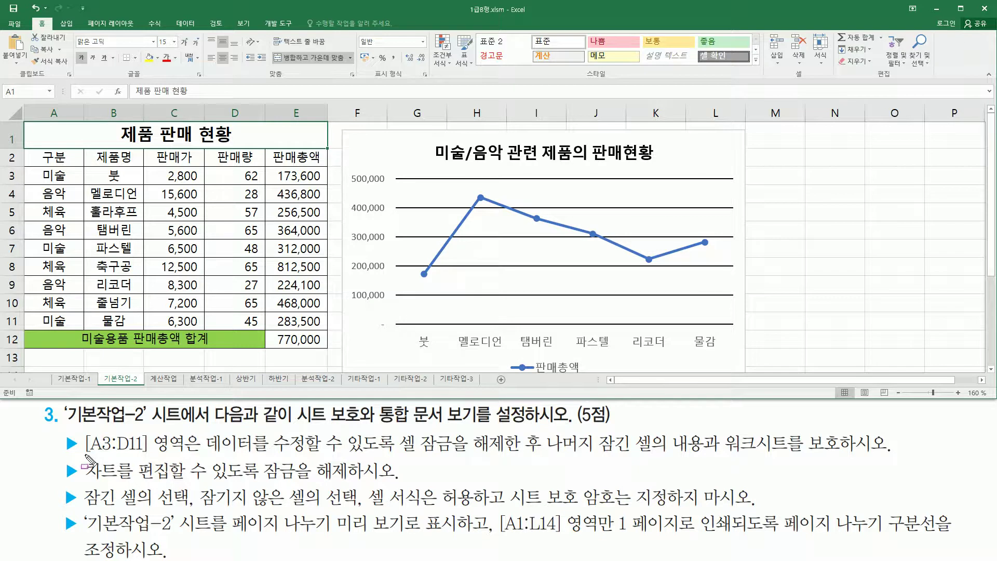
# - Unlock cells A3:D11 in sheet 기본작업-2 by turning off the 잠금 option in their cell format protection settings
pyautogui.moveTo(85, 454); pyautogui.dragTo(201, 453)
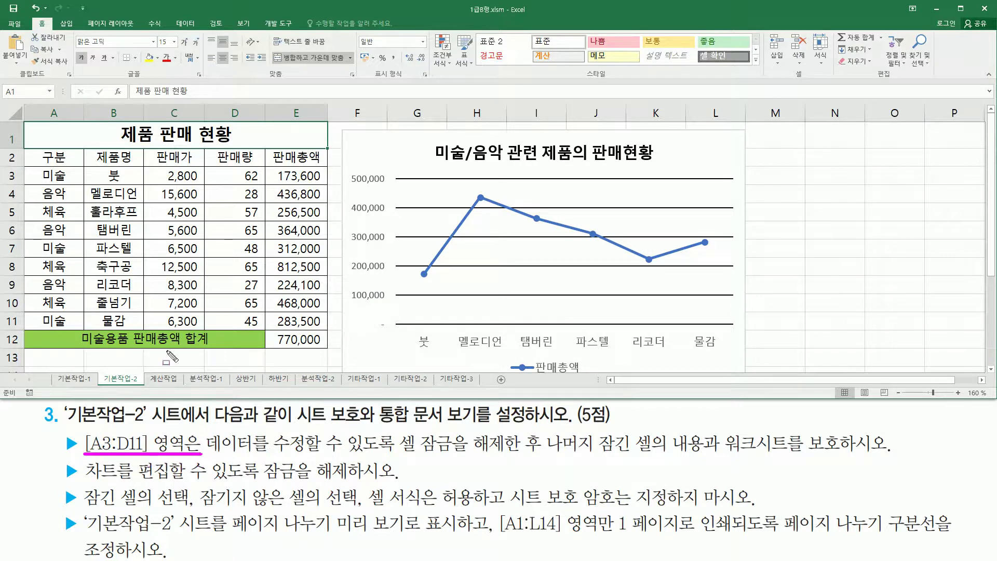
pyautogui.moveTo(35, 169)
pyautogui.mouseDown()
pyautogui.moveTo(327, 330)
pyautogui.moveTo(262, 328)
pyautogui.mouseUp()
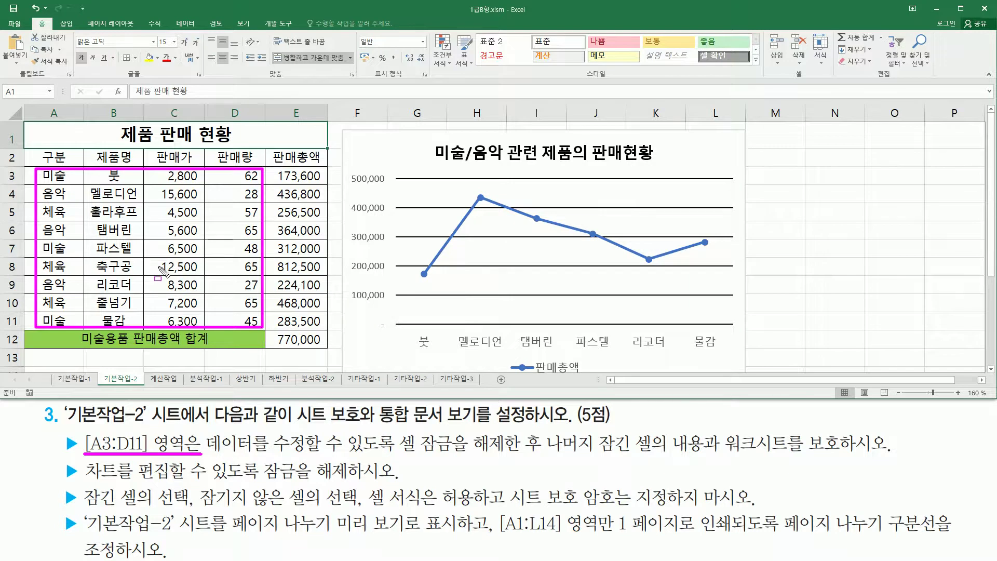
pyautogui.moveTo(202, 430)
pyautogui.mouseDown()
pyautogui.moveTo(368, 461)
pyautogui.moveTo(507, 455)
pyautogui.mouseUp()
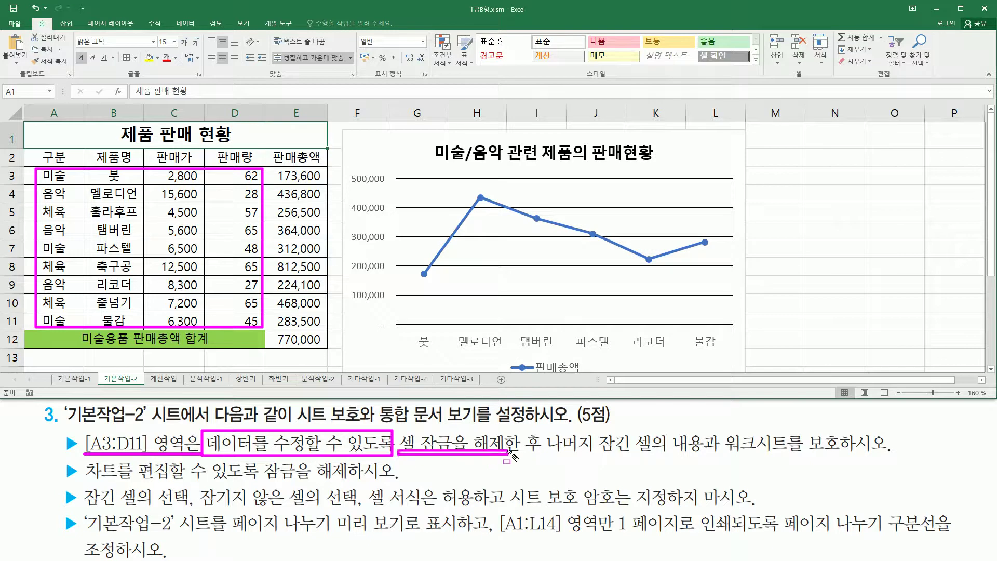
pyautogui.press('Escape')
pyautogui.moveTo(51, 175); pyautogui.dragTo(231, 321)
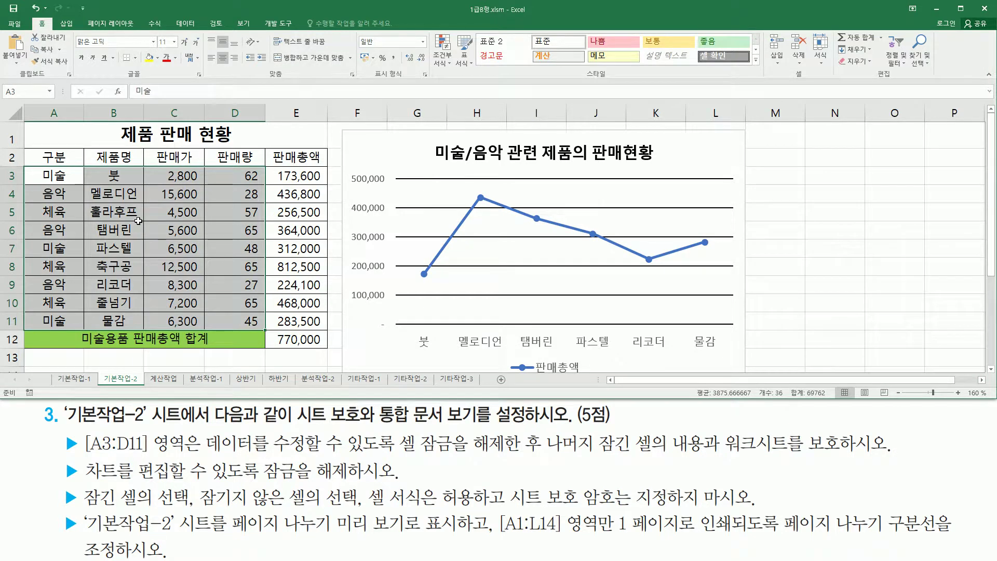
pyautogui.hotkey('ctrl', '1')
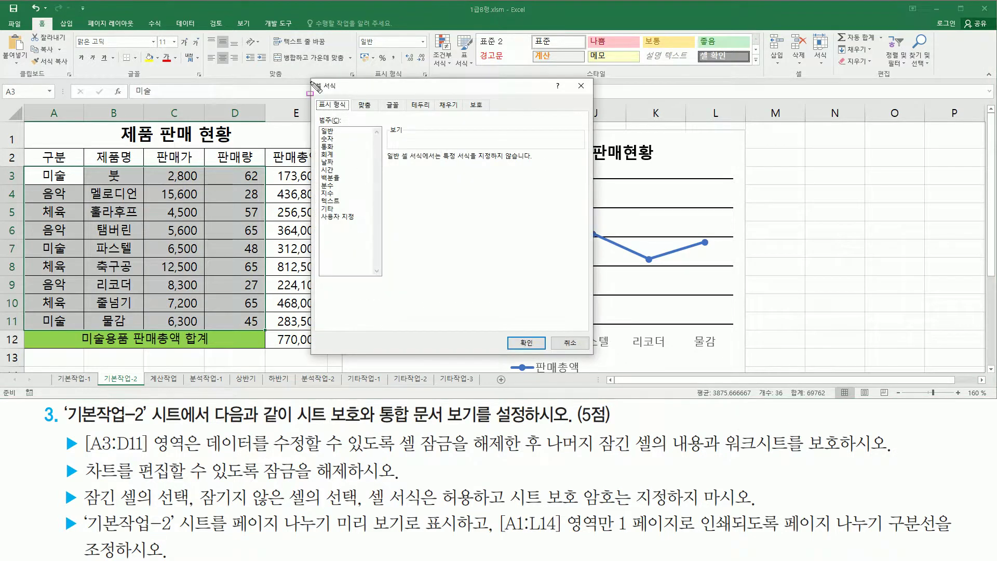
pyautogui.click(477, 107)
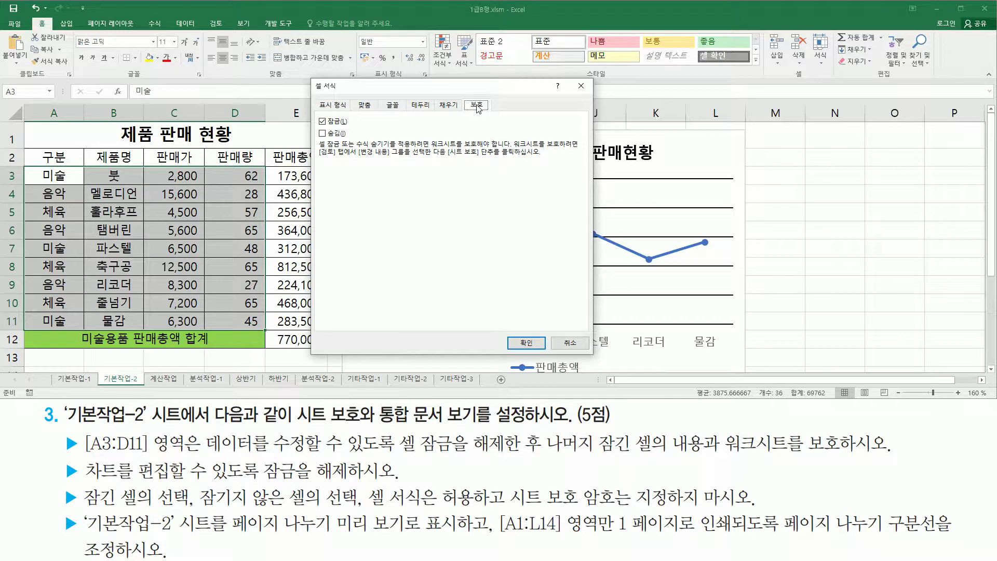
pyautogui.moveTo(209, 451)
pyautogui.mouseDown()
pyautogui.moveTo(413, 447)
pyautogui.moveTo(514, 461)
pyautogui.mouseUp()
pyautogui.moveTo(313, 113); pyautogui.dragTo(351, 130)
pyautogui.press('Escape')
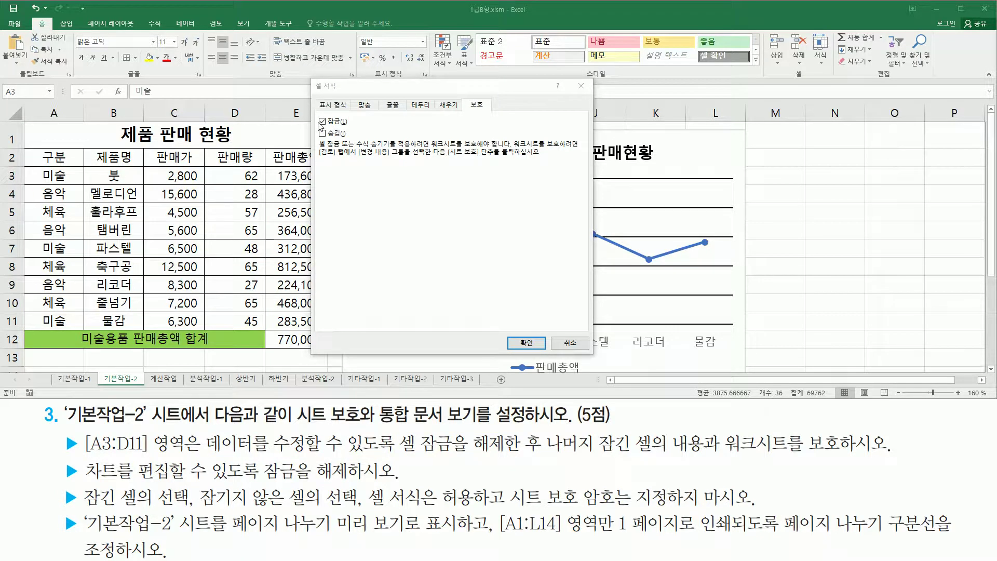
pyautogui.click(323, 123)
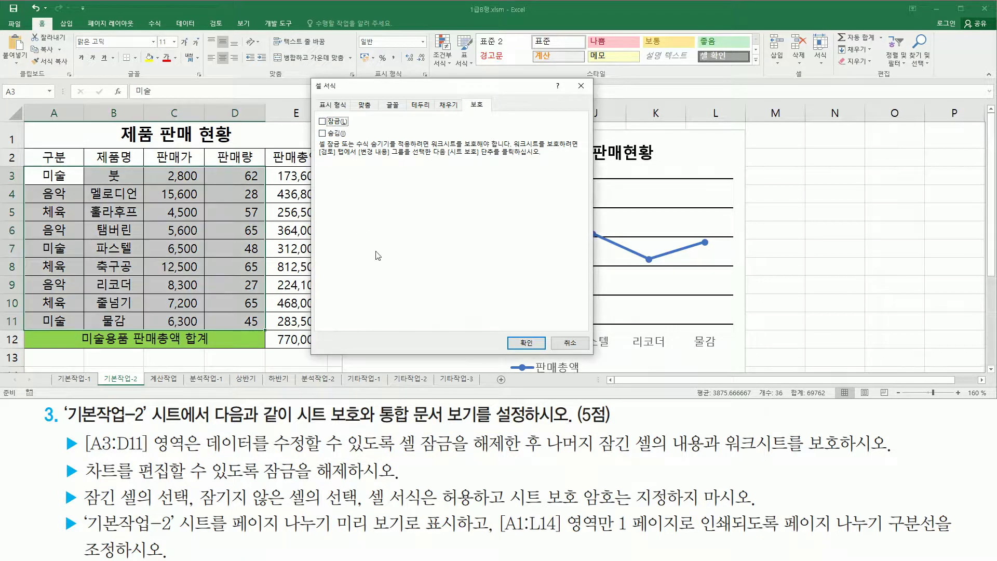
pyautogui.click(527, 343)
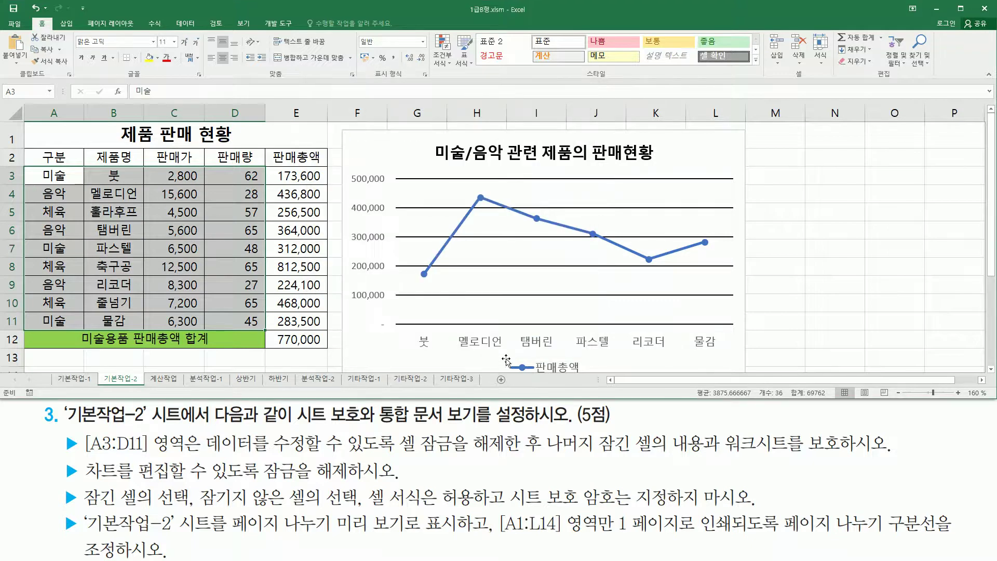
# - Open the 차트 영역 서식 settings for the 미술/음악 관련 제품의 판매현황 chart
pyautogui.moveTo(545, 454); pyautogui.dragTo(840, 454)
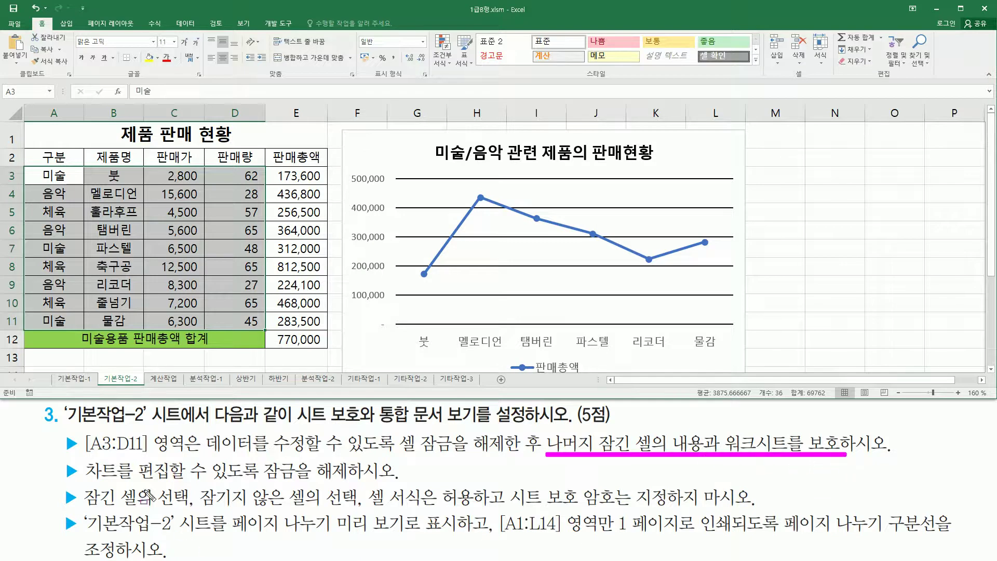
pyautogui.moveTo(82, 456)
pyautogui.mouseDown()
pyautogui.moveTo(101, 483)
pyautogui.moveTo(360, 487)
pyautogui.mouseUp()
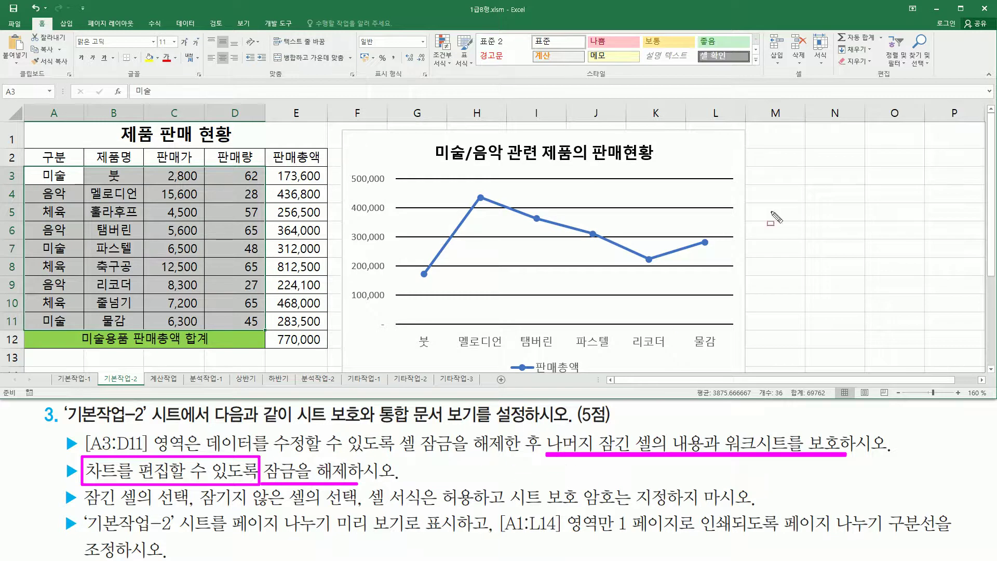
pyautogui.press('Escape')
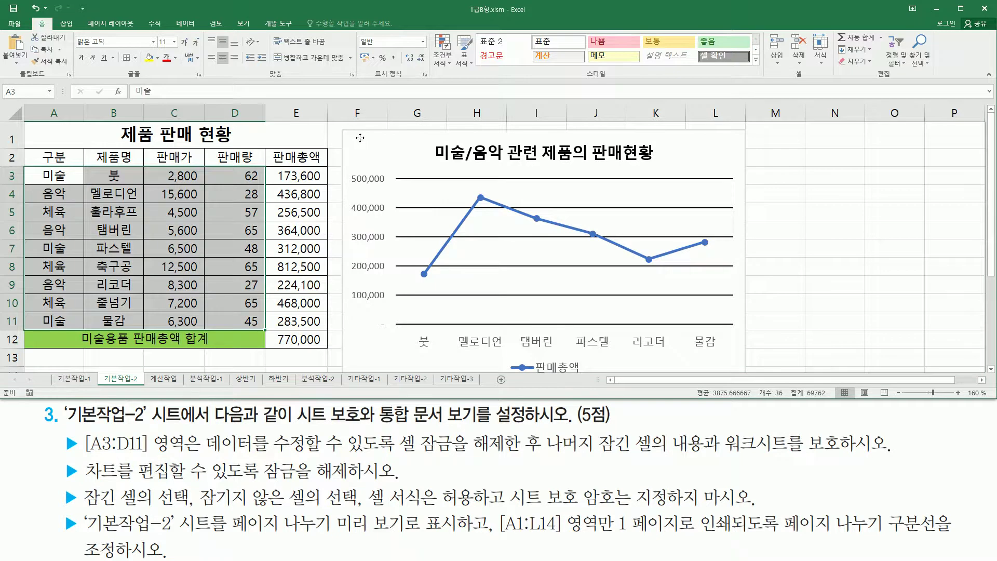
pyautogui.click(360, 140)
pyautogui.rightClick(360, 140)
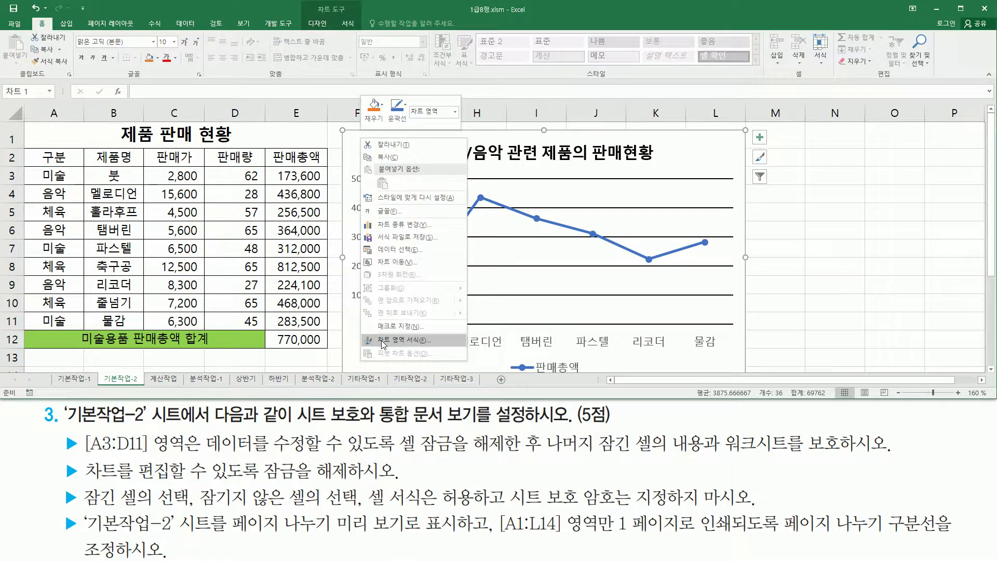
pyautogui.click(423, 340)
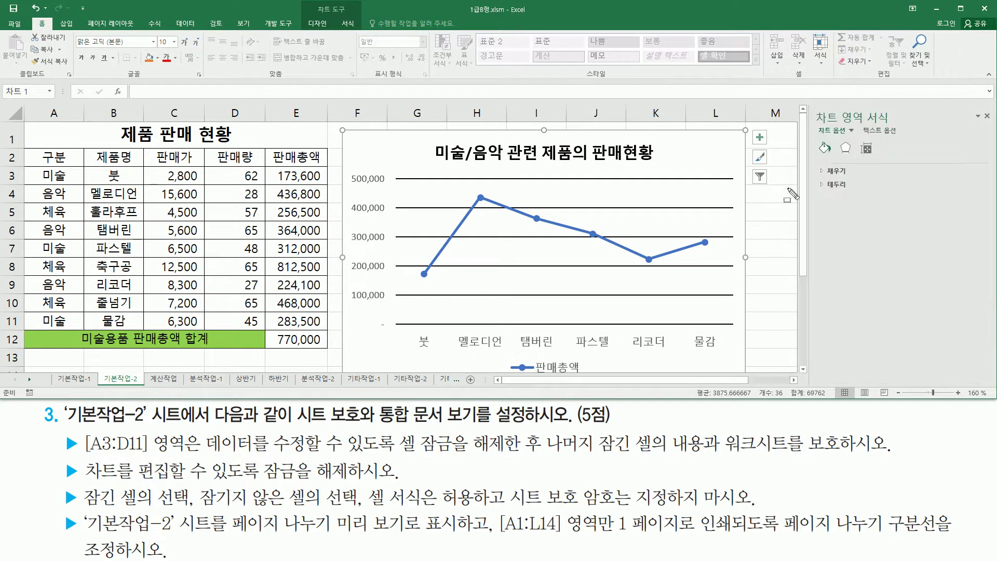
# - Show the chart area's size and property settings and expand their 속성 section
pyautogui.moveTo(809, 105); pyautogui.dragTo(899, 128)
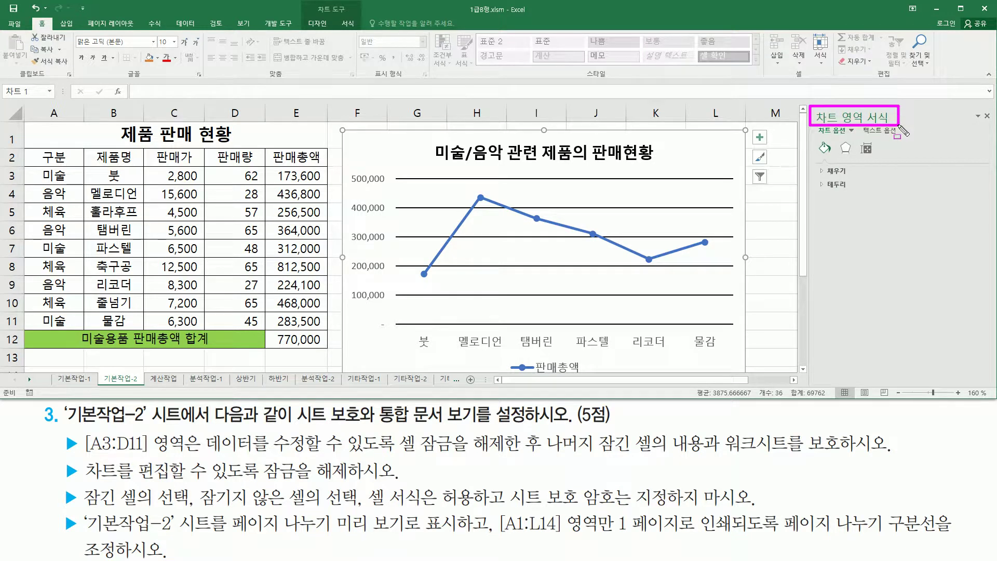
pyautogui.press('Escape')
pyautogui.moveTo(857, 139); pyautogui.dragTo(883, 162)
pyautogui.press('Escape')
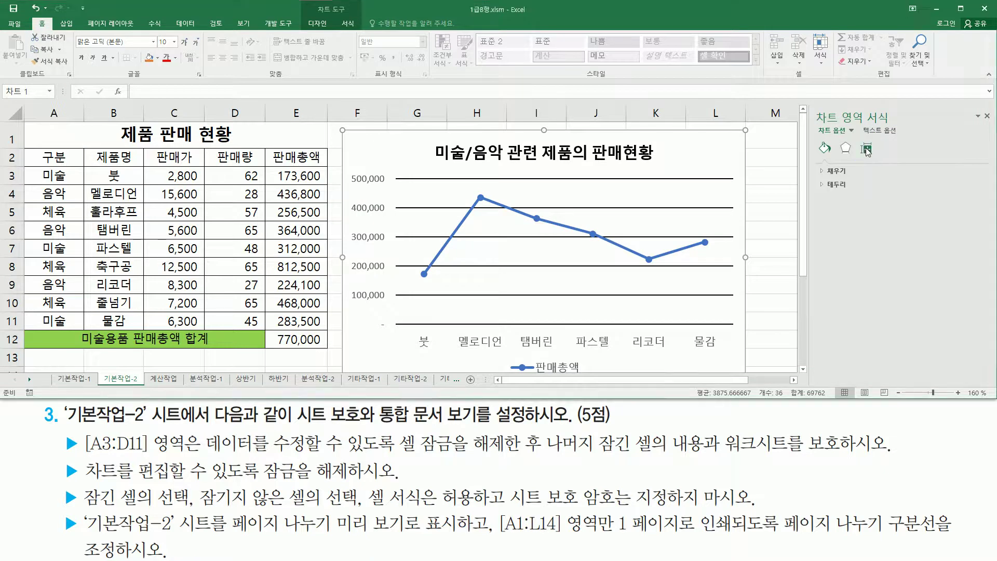
pyautogui.click(866, 150)
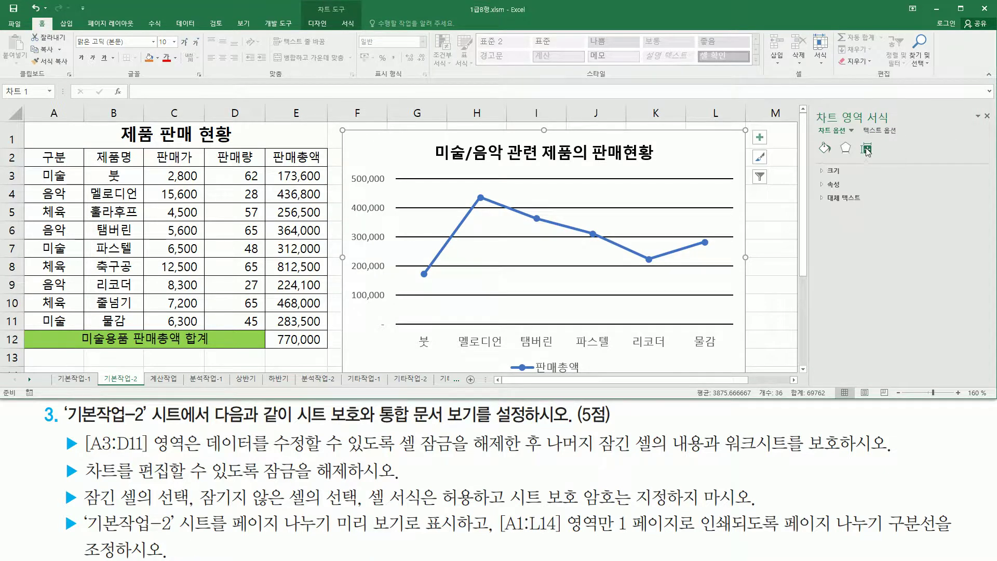
pyautogui.moveTo(814, 177); pyautogui.dragTo(846, 190)
pyautogui.press('Escape')
pyautogui.click(824, 186)
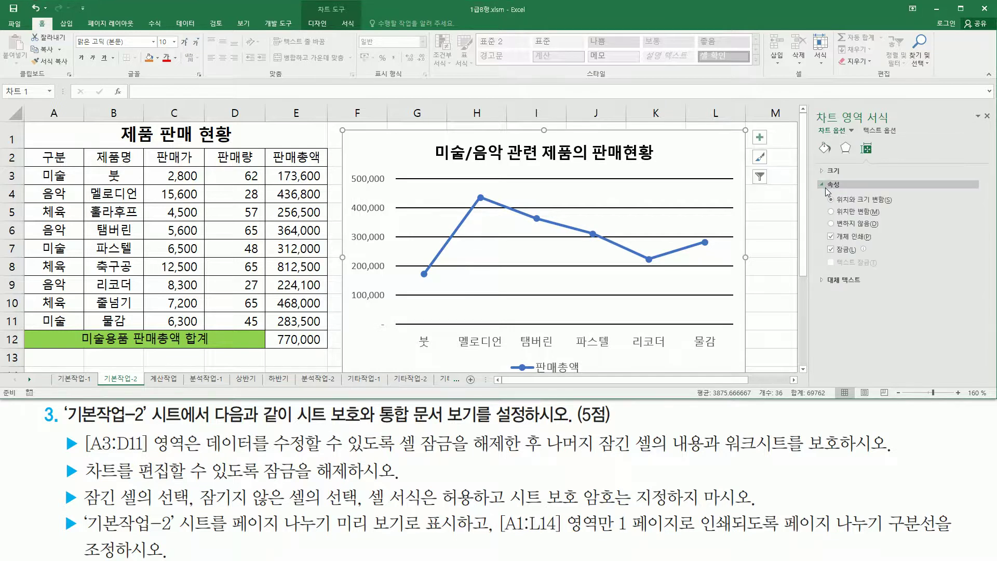
# - Turn off the chart's 잠금 property so it can be edited under protection, and close the chart area formatting
pyautogui.hotkey('ctrl', 'shift', 'd')
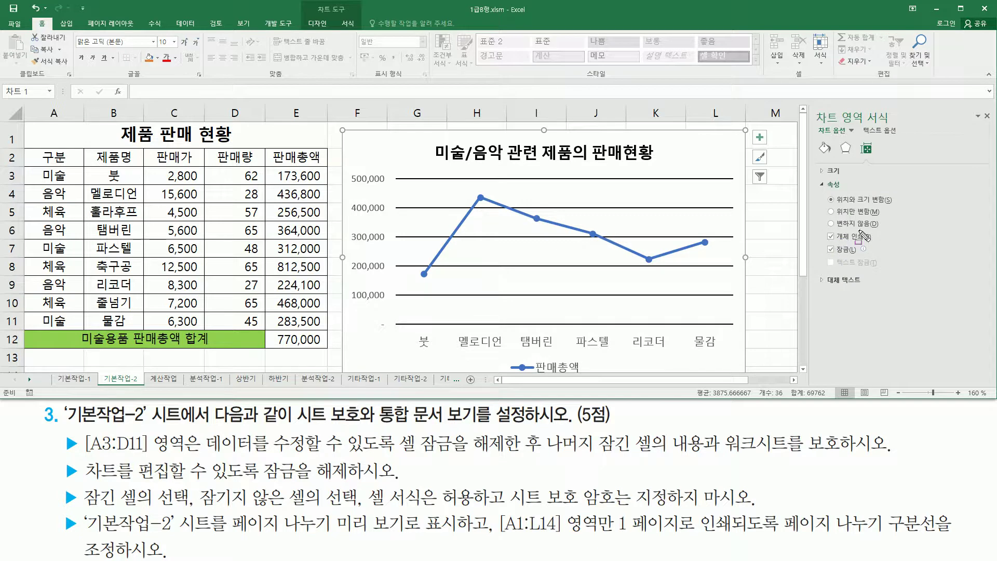
pyautogui.moveTo(820, 240); pyautogui.dragTo(877, 271)
pyautogui.press('Escape')
pyautogui.moveTo(259, 461); pyautogui.dragTo(394, 480)
pyautogui.moveTo(87, 482); pyautogui.dragTo(146, 483)
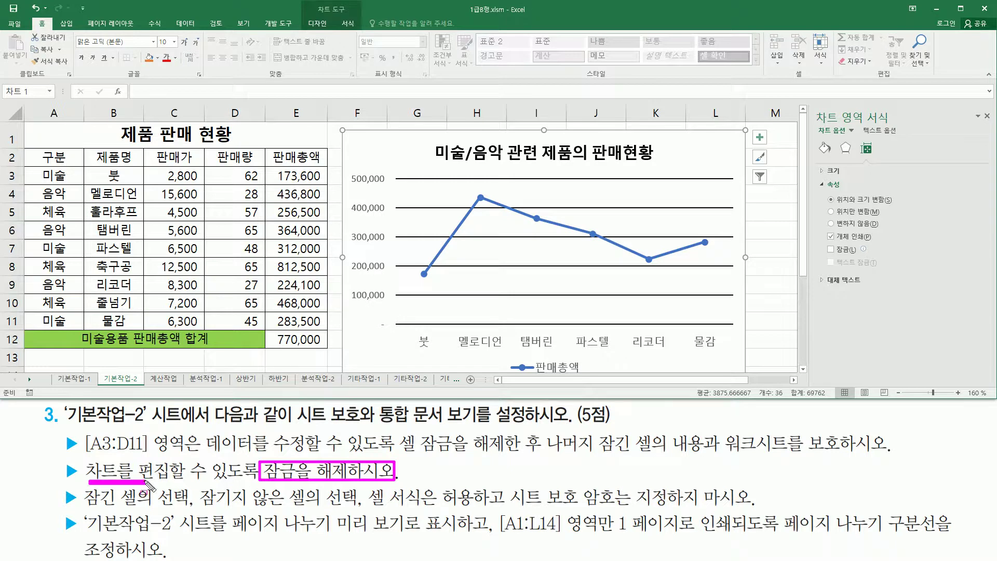
pyautogui.moveTo(822, 237)
pyautogui.mouseDown()
pyautogui.moveTo(836, 259)
pyautogui.moveTo(862, 265)
pyautogui.mouseUp()
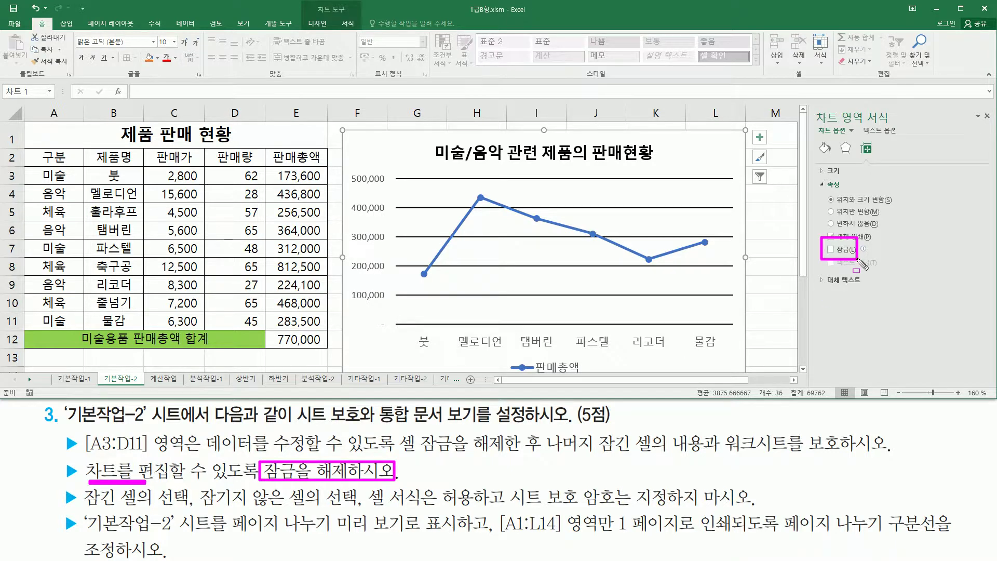
pyautogui.press('Escape')
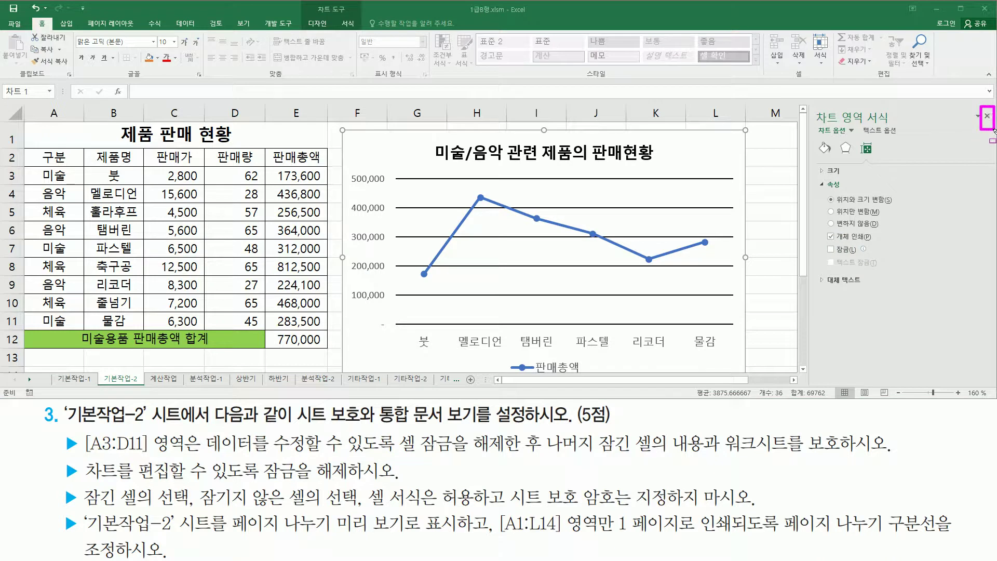
pyautogui.click(987, 116)
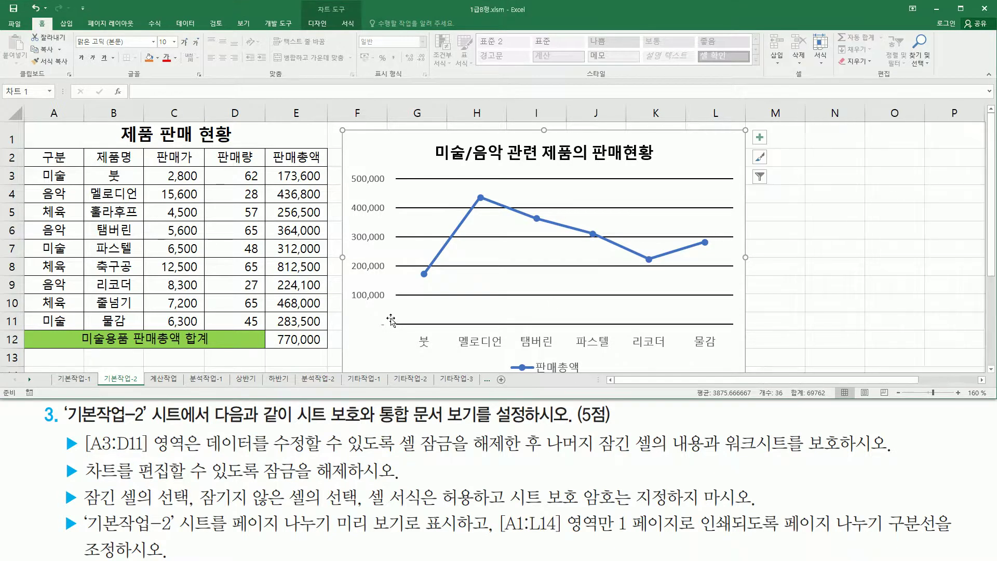
pyautogui.click(790, 205)
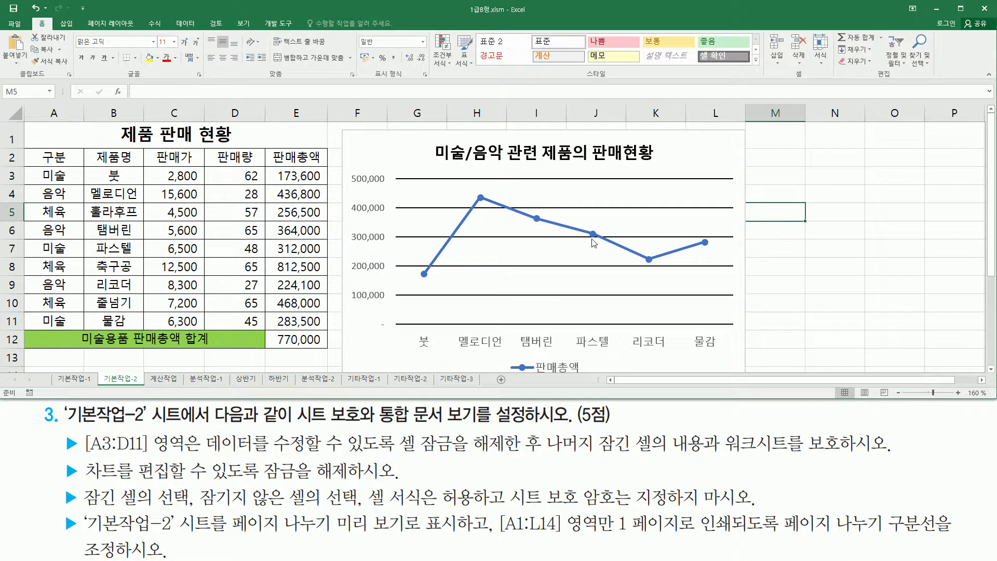
# - Open the 시트 보호 settings for sheet 기본작업-2, keeping protection of locked cell contents on and the password empty
pyautogui.click(215, 24)
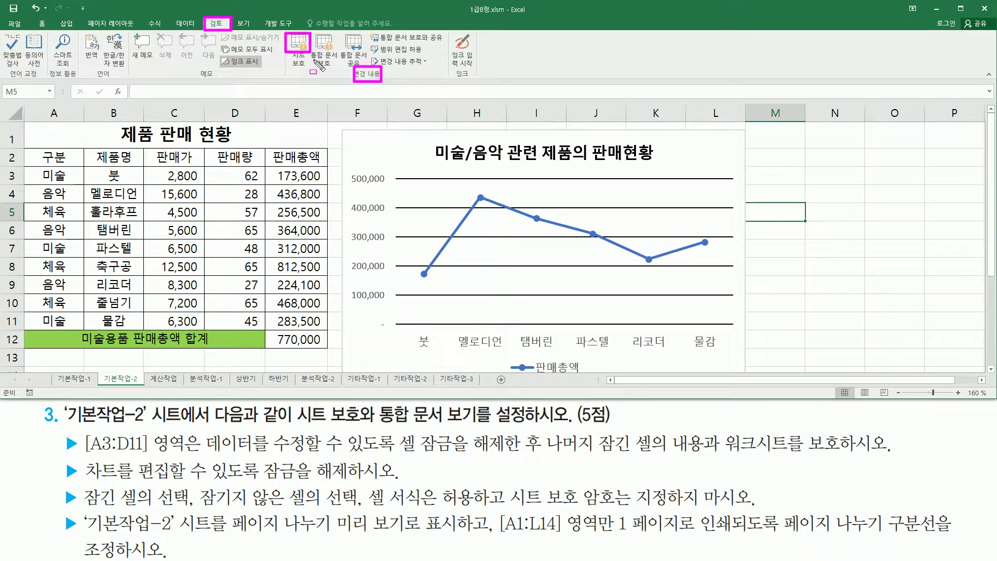
pyautogui.click(296, 50)
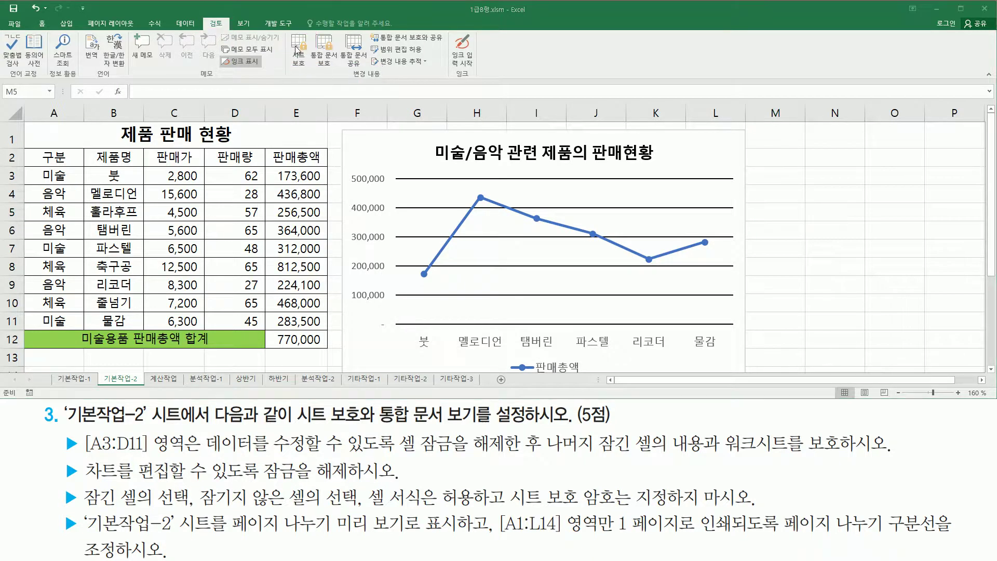
pyautogui.click(296, 50)
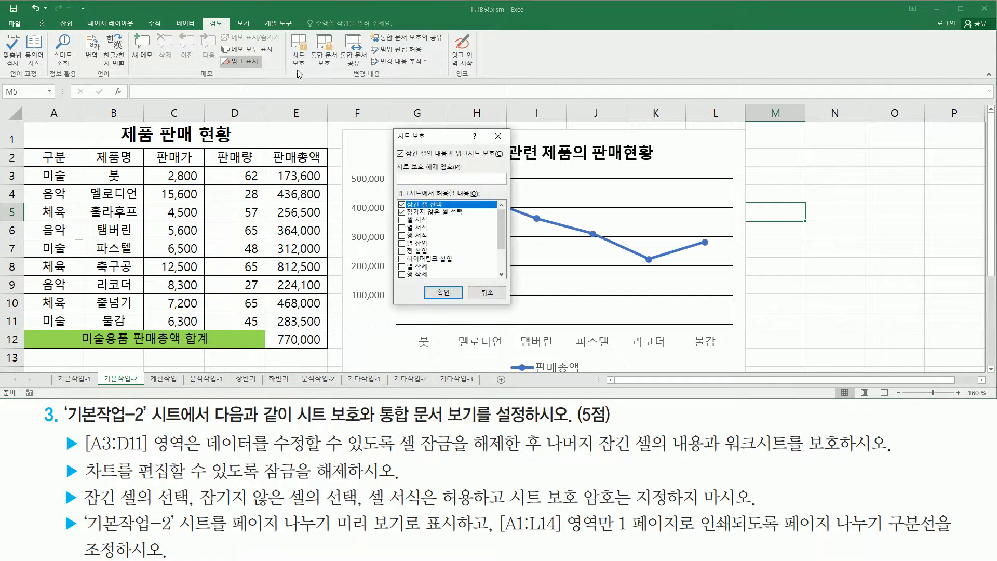
pyautogui.moveTo(392, 129)
pyautogui.mouseDown()
pyautogui.moveTo(495, 305)
pyautogui.moveTo(514, 308)
pyautogui.mouseUp()
pyautogui.press('Escape')
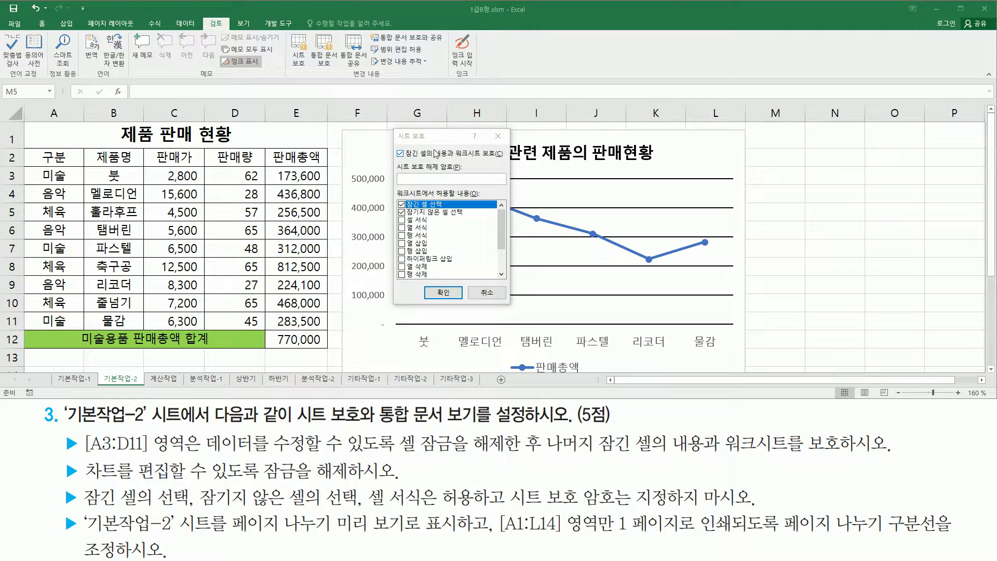
pyautogui.moveTo(405, 159); pyautogui.dragTo(503, 159)
pyautogui.moveTo(395, 147); pyautogui.dragTo(410, 161)
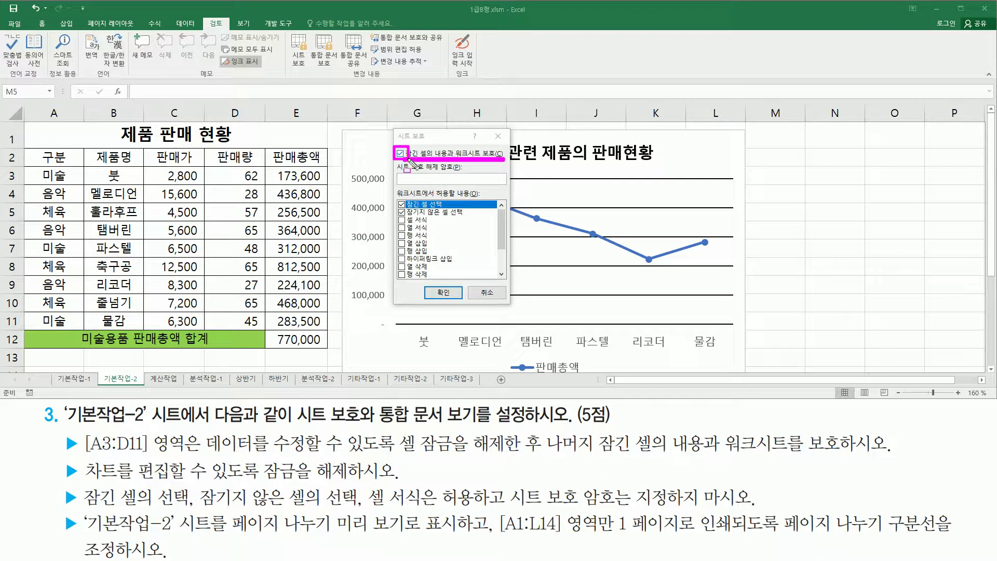
pyautogui.moveTo(83, 508)
pyautogui.mouseDown()
pyautogui.moveTo(456, 504)
pyautogui.moveTo(643, 519)
pyautogui.moveTo(755, 506)
pyautogui.moveTo(776, 491)
pyautogui.moveTo(764, 484)
pyautogui.mouseUp()
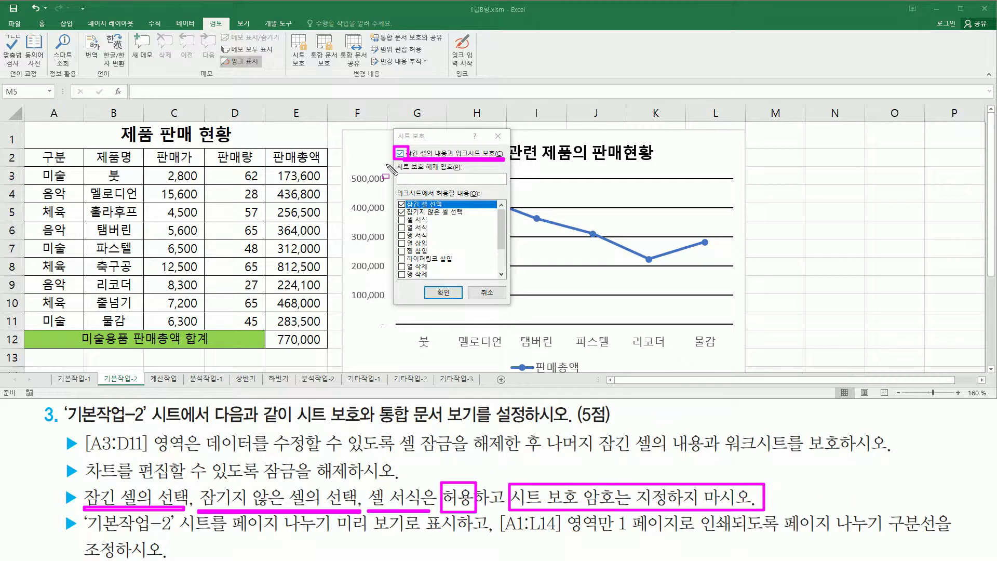
pyautogui.moveTo(394, 163)
pyautogui.mouseDown()
pyautogui.moveTo(441, 187)
pyautogui.moveTo(503, 186)
pyautogui.mouseUp()
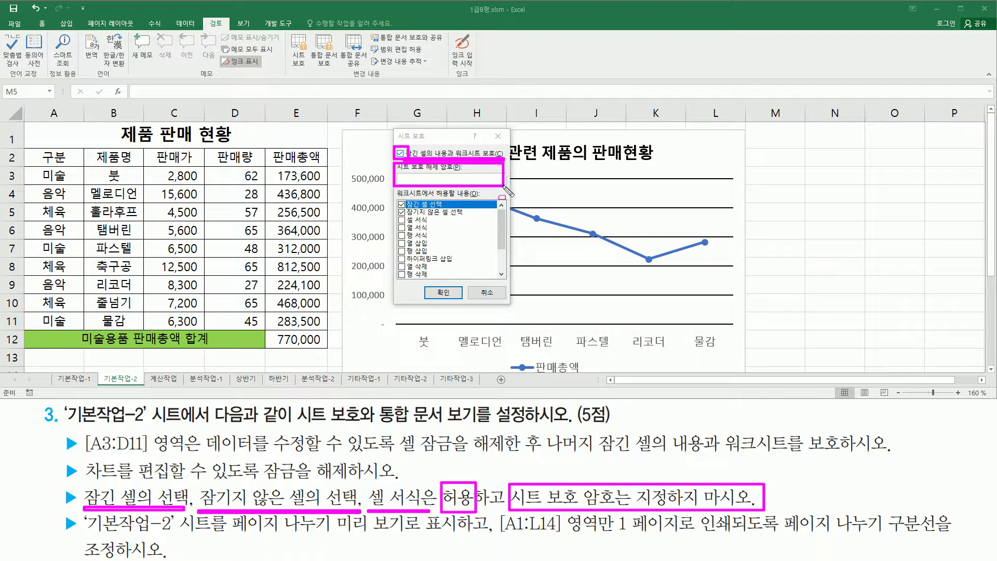
pyautogui.press('Escape')
# - Allow 셀 서식 in addition to selecting locked and unlocked cells, and apply the sheet protection without a password
pyautogui.moveTo(437, 200); pyautogui.dragTo(474, 199)
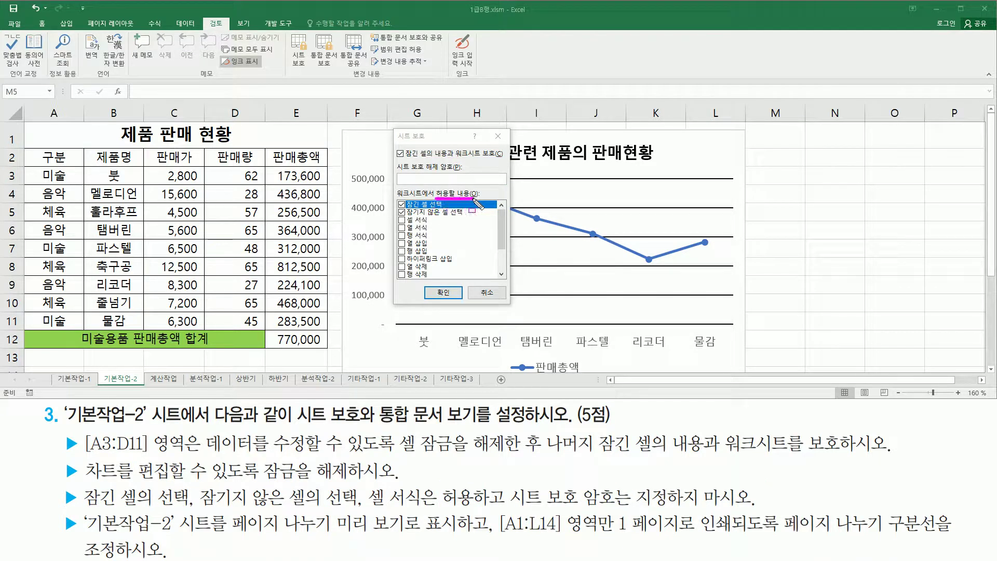
pyautogui.moveTo(397, 200)
pyautogui.mouseDown()
pyautogui.moveTo(418, 215)
pyautogui.moveTo(474, 219)
pyautogui.mouseUp()
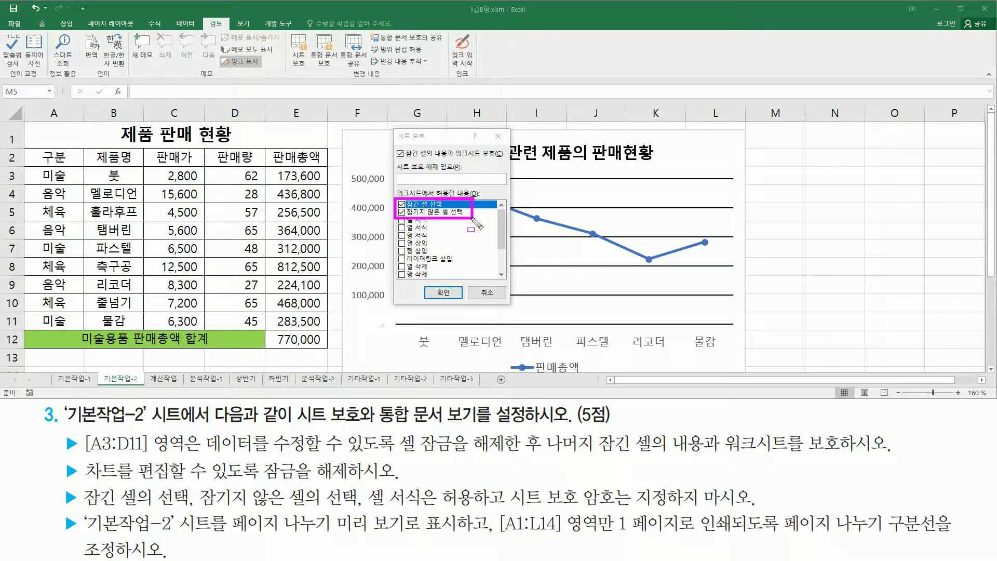
pyautogui.moveTo(363, 479); pyautogui.dragTo(440, 513)
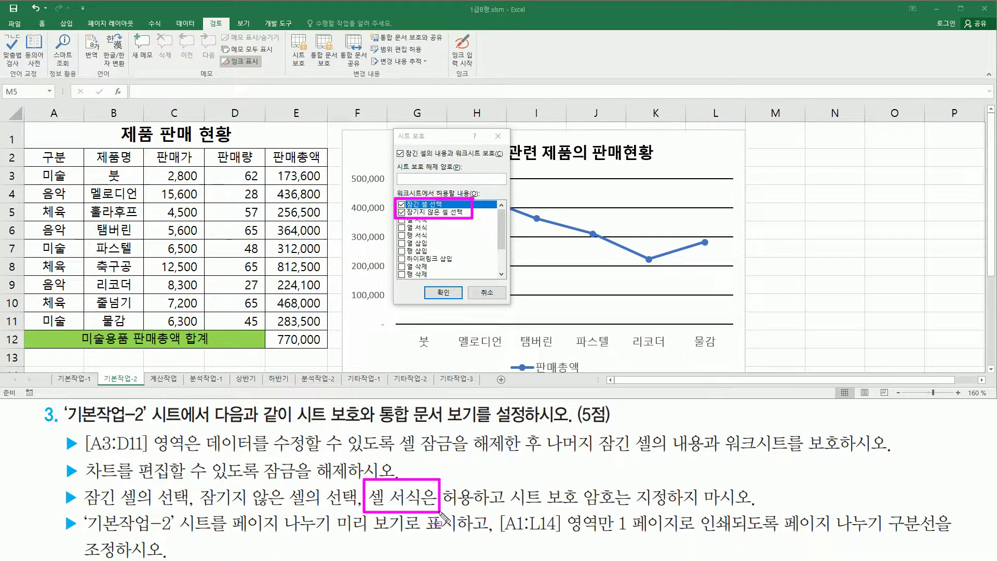
pyautogui.click(402, 220)
pyautogui.moveTo(393, 193)
pyautogui.mouseDown()
pyautogui.moveTo(410, 227)
pyautogui.moveTo(471, 225)
pyautogui.mouseUp()
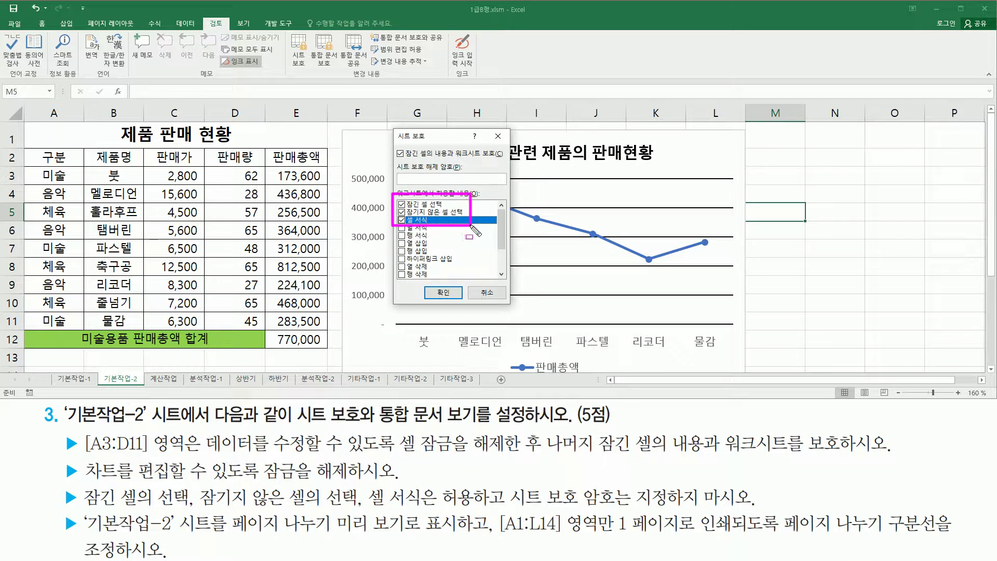
pyautogui.moveTo(421, 283); pyautogui.dragTo(458, 302)
pyautogui.press('Escape')
pyautogui.click(453, 295)
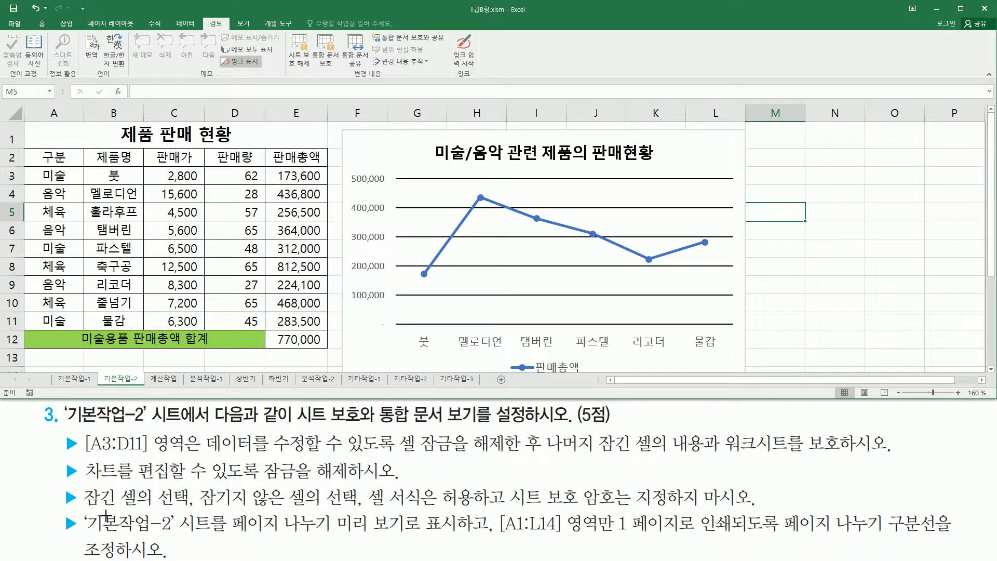
# - Display sheet 기본작업-2 in page break preview (페이지 나누기 미리 보기)
pyautogui.moveTo(82, 512)
pyautogui.mouseDown()
pyautogui.moveTo(163, 535)
pyautogui.moveTo(459, 536)
pyautogui.moveTo(413, 536)
pyautogui.mouseUp()
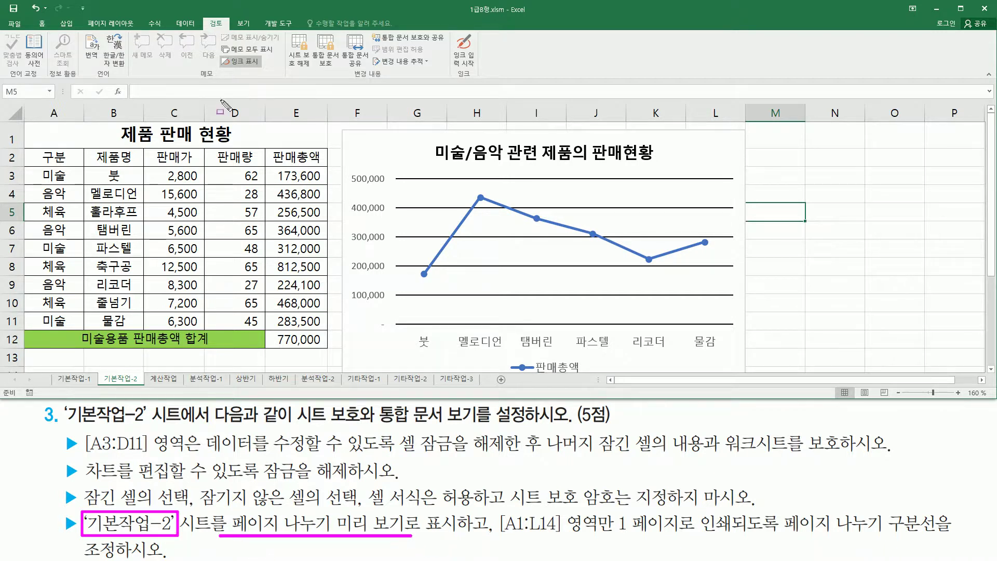
pyautogui.moveTo(231, 14); pyautogui.dragTo(258, 30)
pyautogui.click(242, 24)
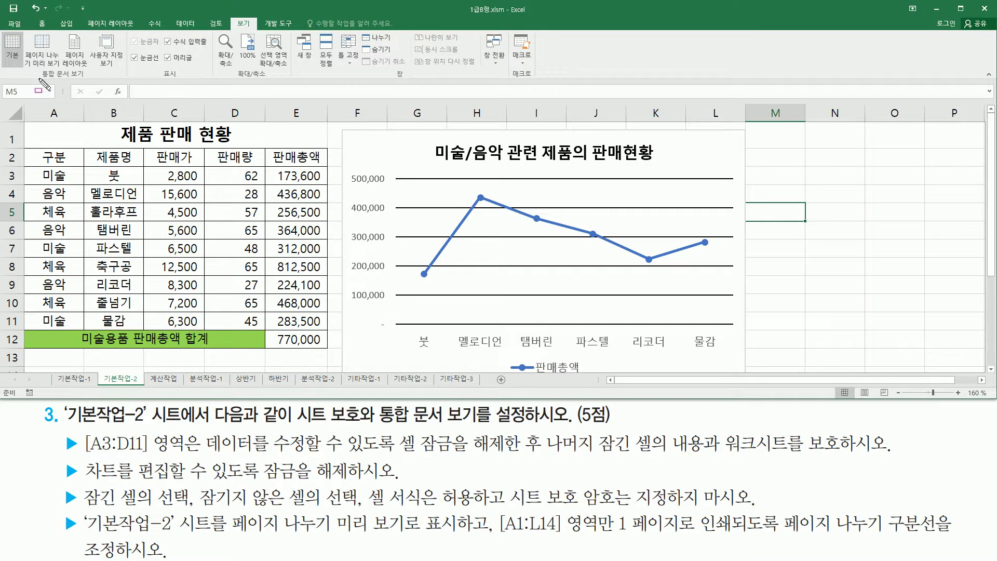
pyautogui.moveTo(38, 80); pyautogui.dragTo(93, 80)
pyautogui.moveTo(229, 509)
pyautogui.mouseDown()
pyautogui.moveTo(258, 528)
pyautogui.moveTo(421, 548)
pyautogui.moveTo(412, 540)
pyautogui.moveTo(475, 535)
pyautogui.mouseUp()
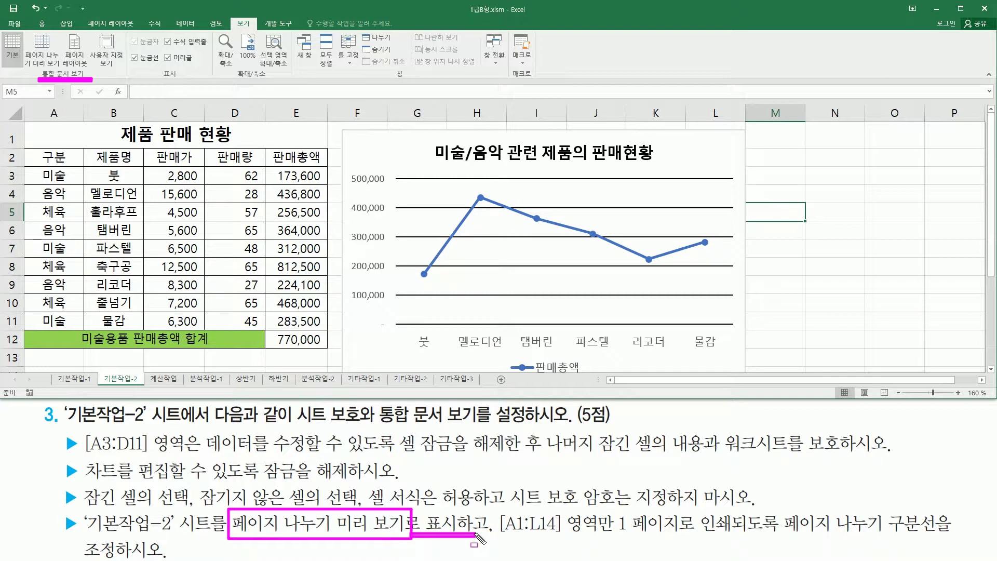
pyautogui.moveTo(25, 33)
pyautogui.mouseDown()
pyautogui.moveTo(40, 67)
pyautogui.moveTo(73, 75)
pyautogui.moveTo(63, 68)
pyautogui.mouseUp()
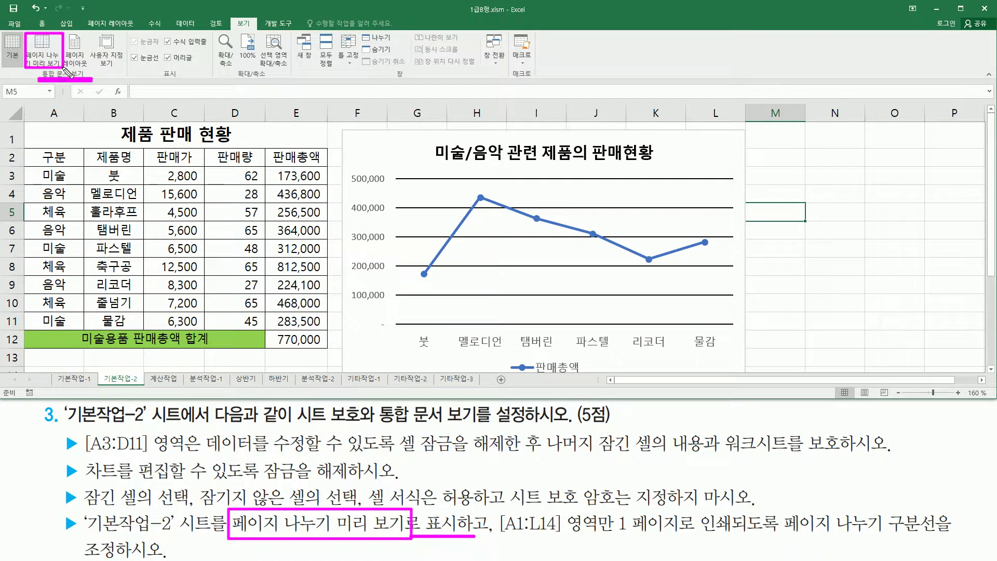
pyautogui.press('Escape')
pyautogui.click(48, 48)
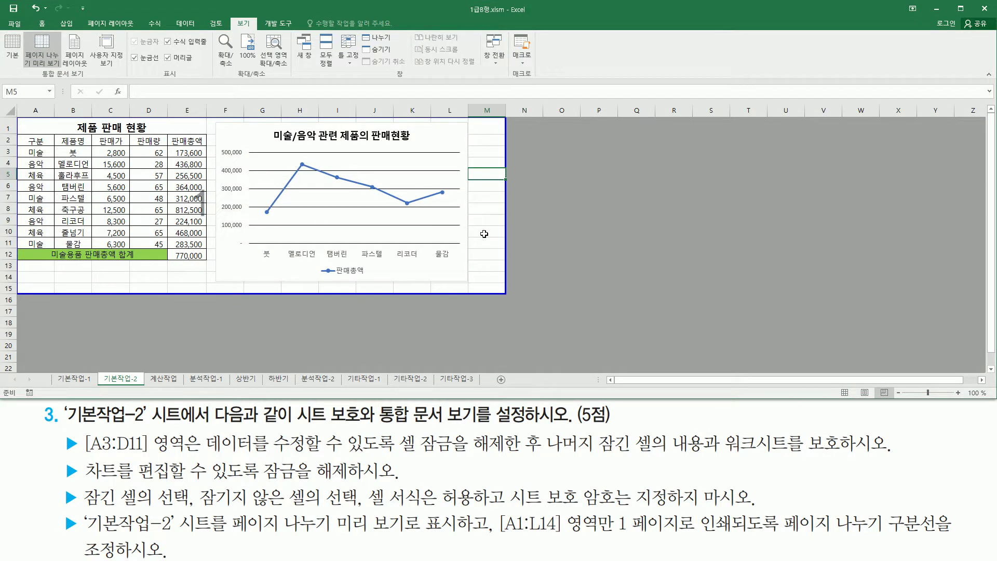
# - Move the page break lines to the end of column L and row 14 so only A1:L14 prints on one page
pyautogui.moveTo(495, 535); pyautogui.dragTo(940, 544)
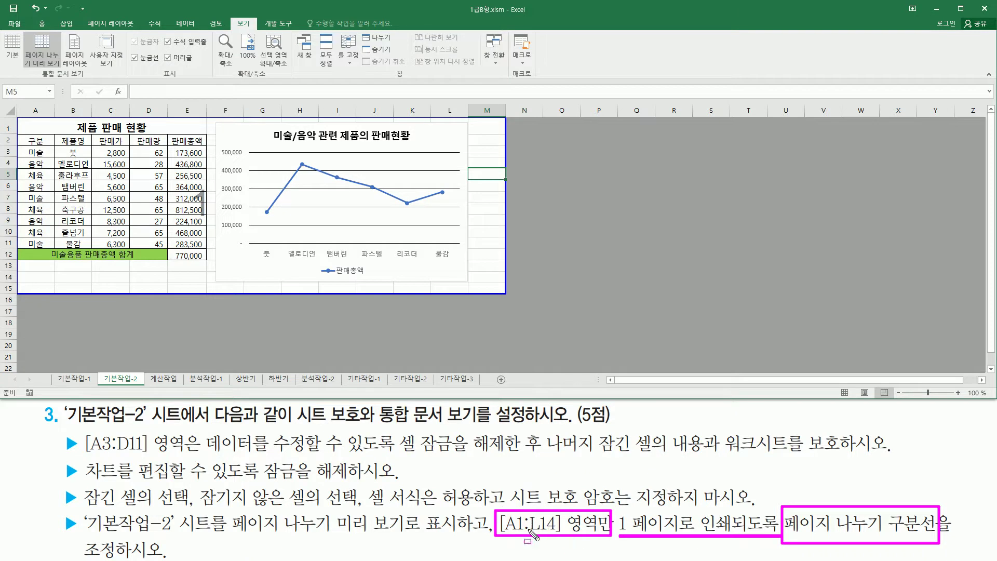
pyautogui.moveTo(21, 121)
pyautogui.mouseDown()
pyautogui.moveTo(74, 203)
pyautogui.moveTo(208, 278)
pyautogui.moveTo(459, 294)
pyautogui.moveTo(468, 283)
pyautogui.mouseUp()
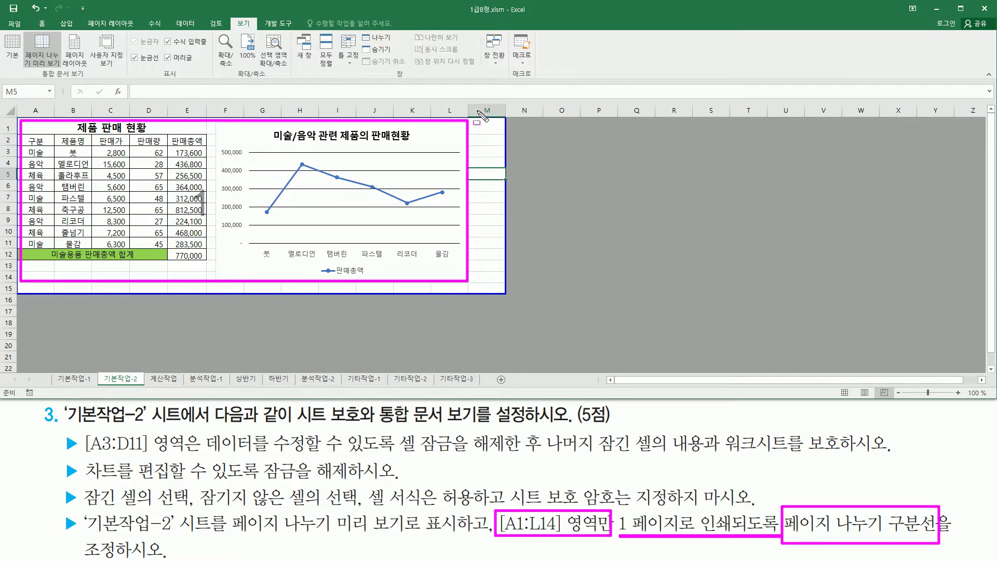
pyautogui.moveTo(479, 95)
pyautogui.mouseDown()
pyautogui.moveTo(508, 356)
pyautogui.moveTo(496, 340)
pyautogui.mouseUp()
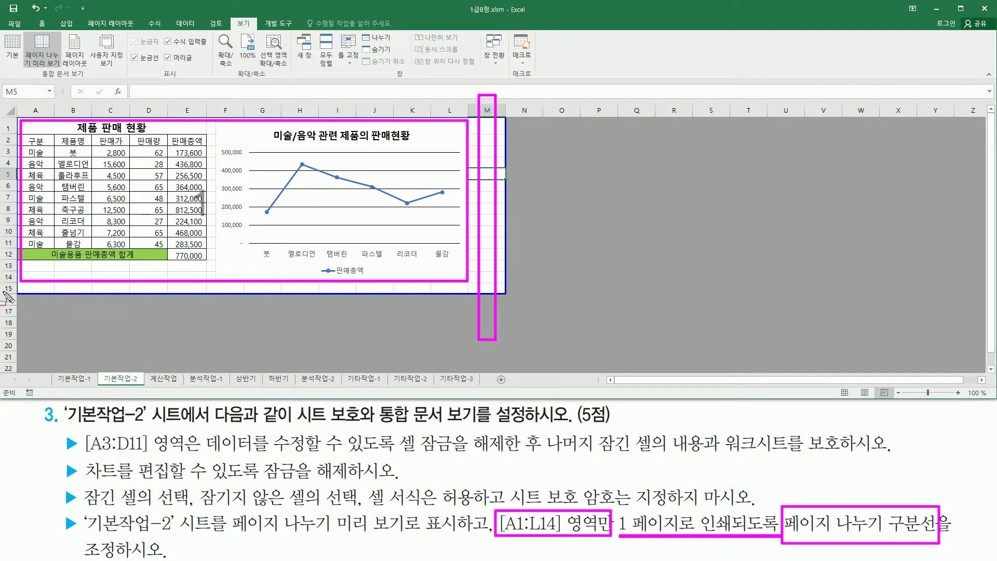
pyautogui.moveTo(15, 289)
pyautogui.mouseDown()
pyautogui.moveTo(538, 297)
pyautogui.moveTo(537, 287)
pyautogui.mouseUp()
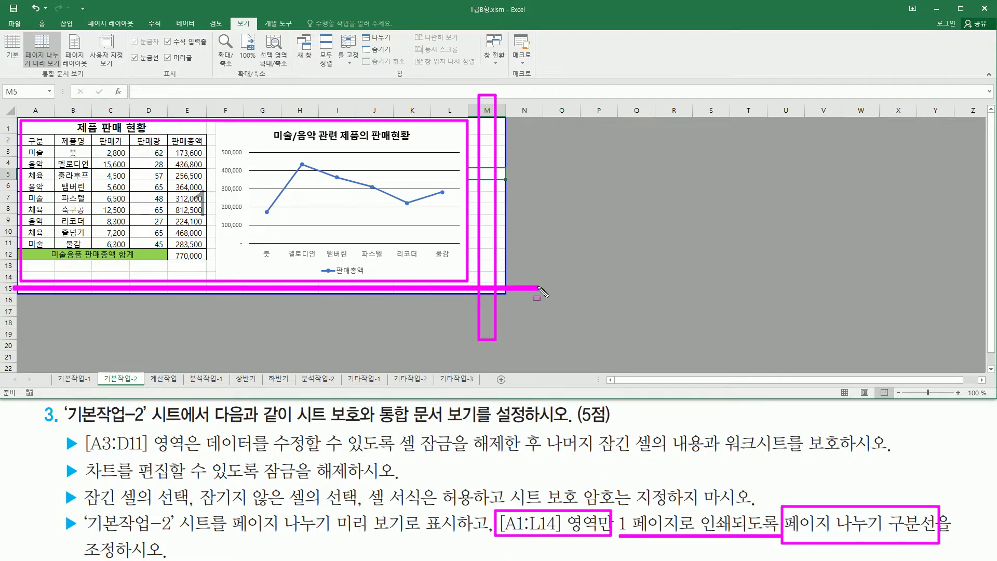
pyautogui.press('Escape')
pyautogui.moveTo(506, 115); pyautogui.dragTo(519, 318)
pyautogui.press('Escape')
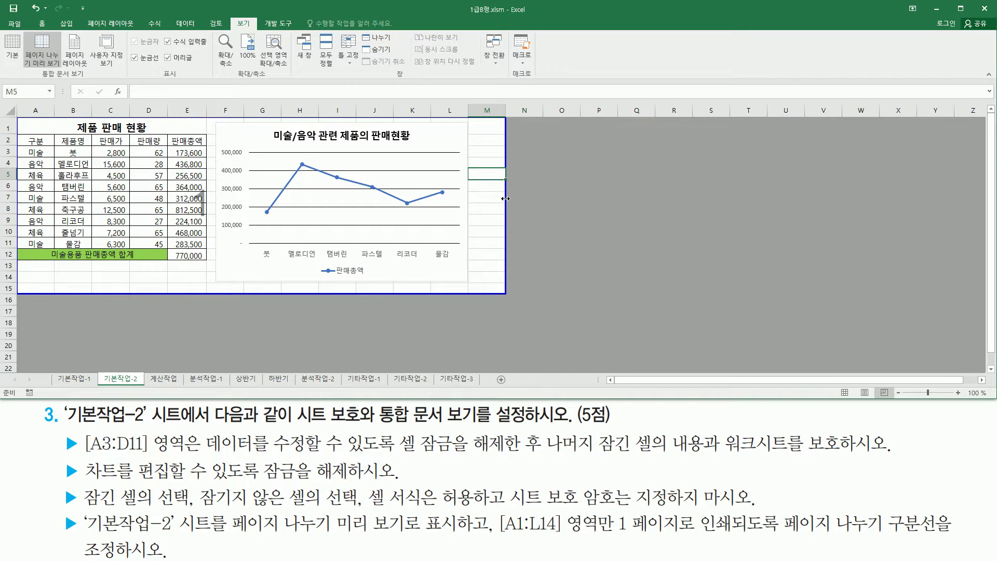
pyautogui.moveTo(506, 198); pyautogui.dragTo(474, 196)
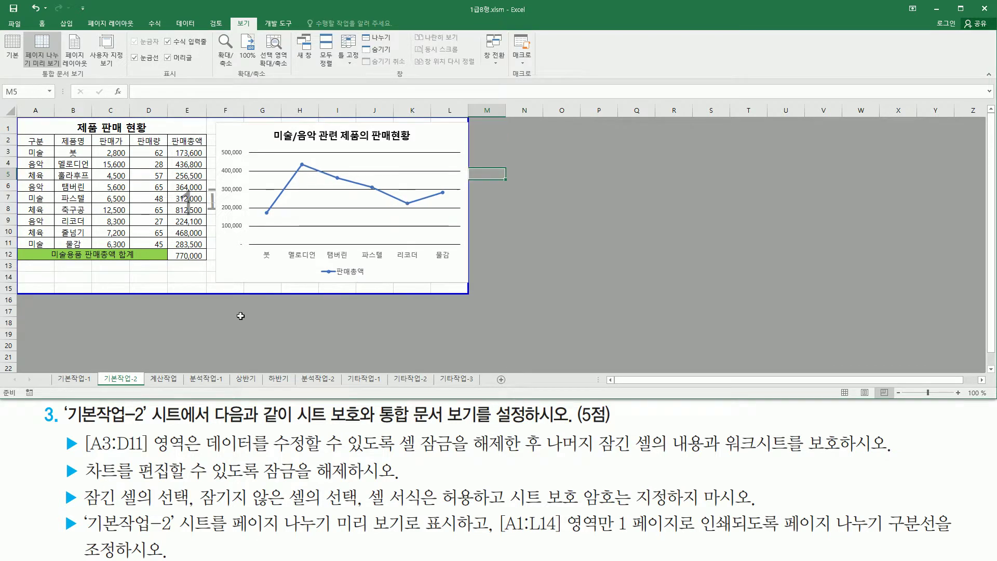
pyautogui.moveTo(17, 296); pyautogui.dragTo(349, 303)
pyautogui.moveTo(181, 294); pyautogui.dragTo(183, 282)
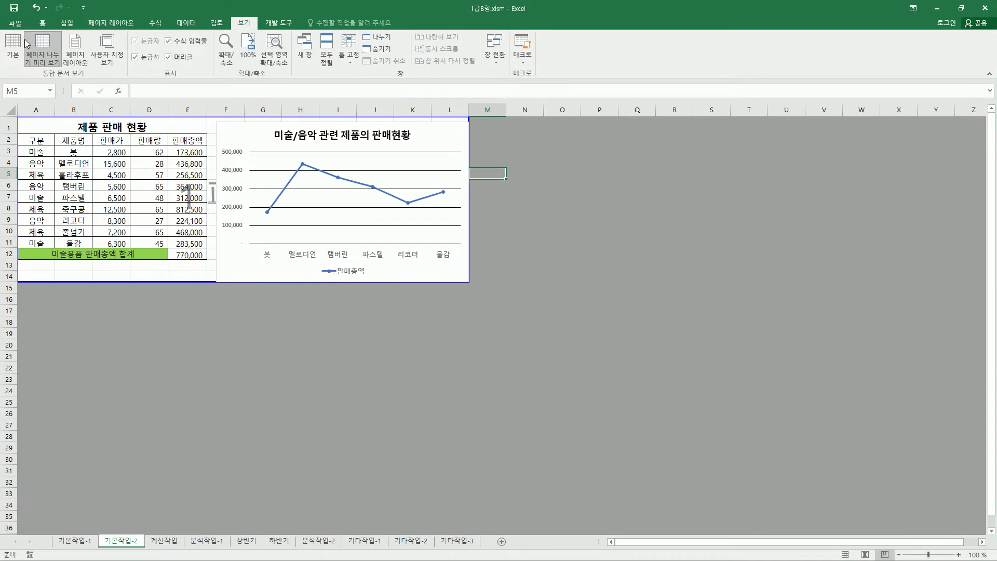
# - Check the table, chart and page count of 기본작업-2 in the print preview, and return to the sheet
pyautogui.click(14, 24)
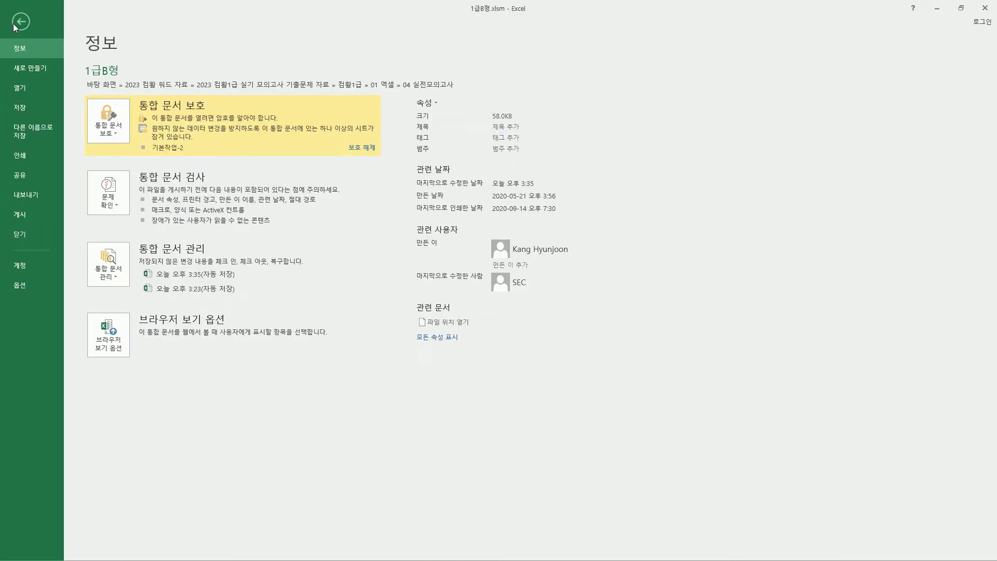
pyautogui.click(15, 158)
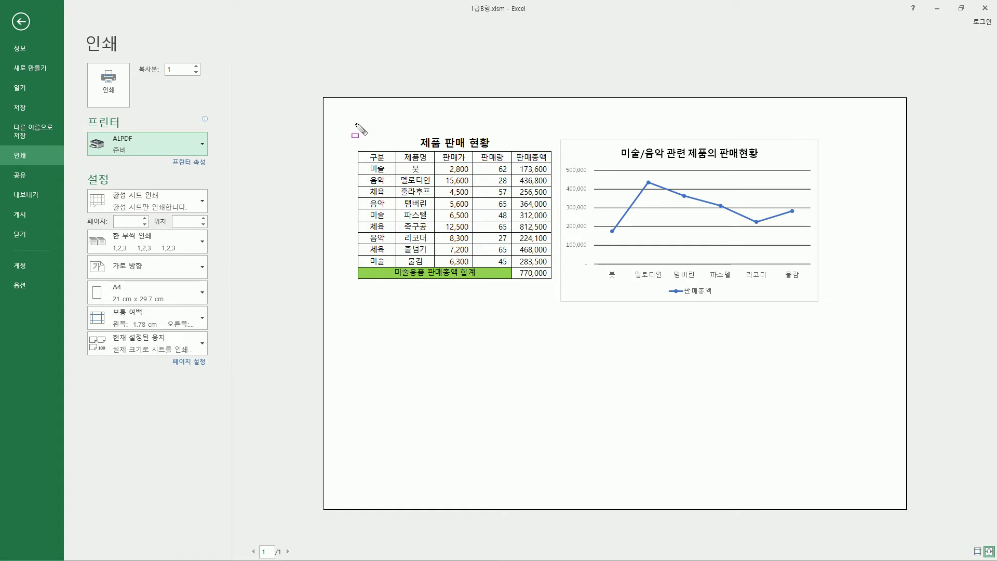
pyautogui.moveTo(357, 124); pyautogui.dragTo(826, 305)
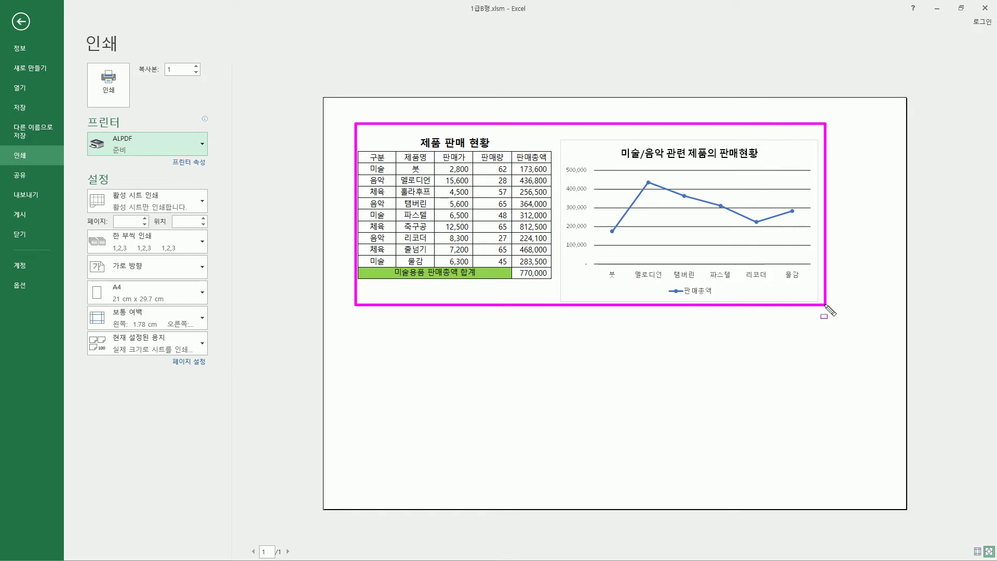
pyautogui.press('Escape')
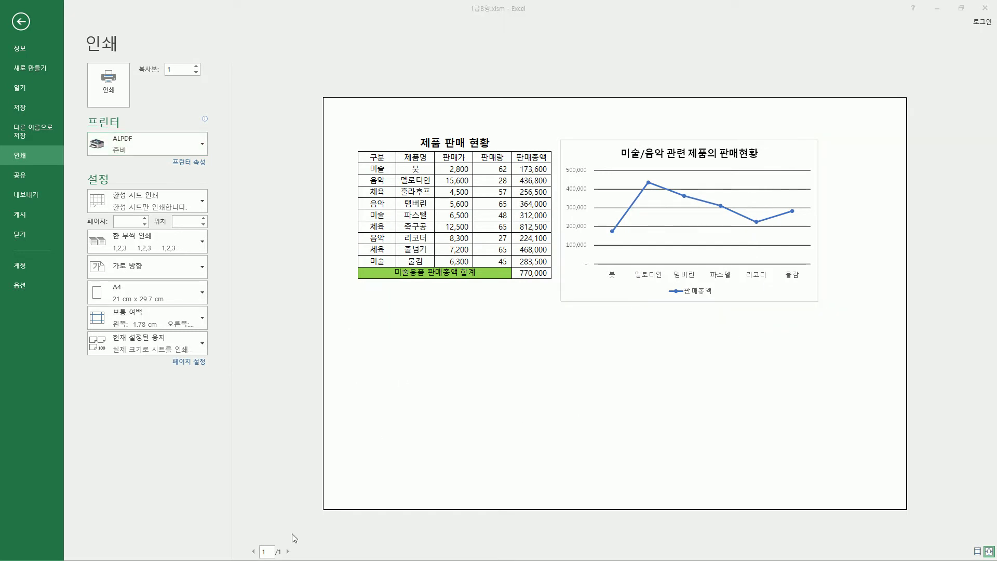
pyautogui.moveTo(243, 538); pyautogui.dragTo(299, 558)
pyautogui.press('Escape')
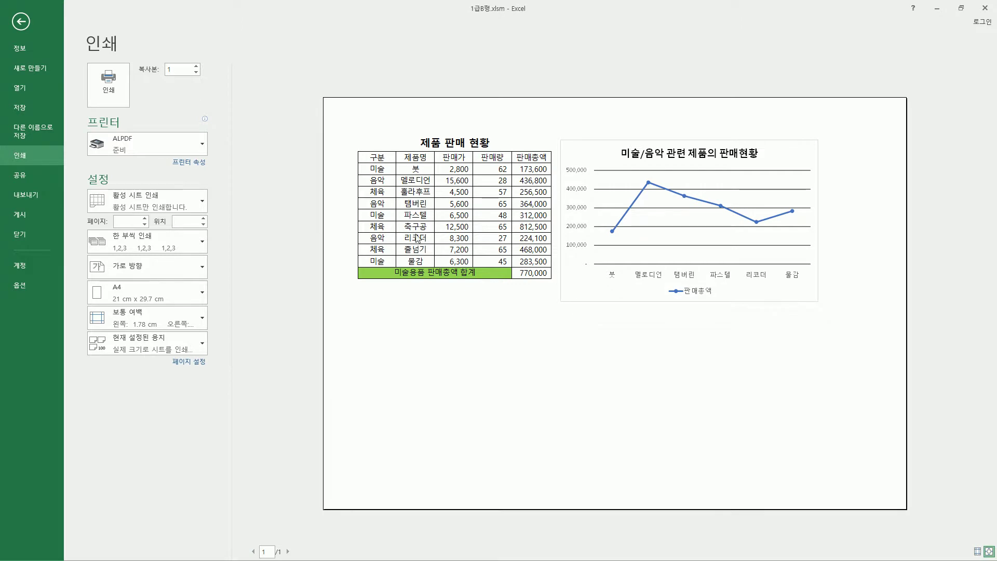
pyautogui.press('Escape')
pyautogui.click(199, 342)
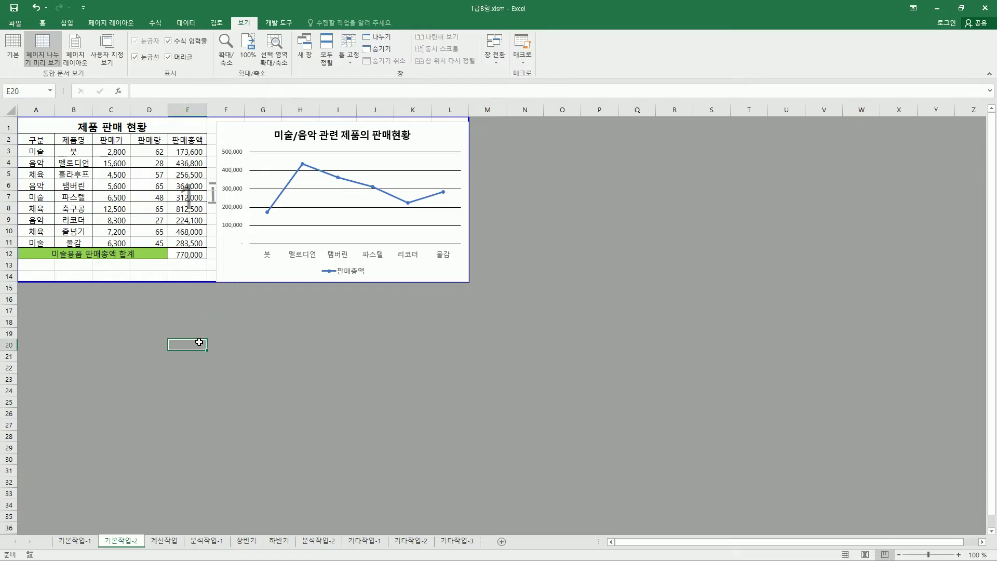